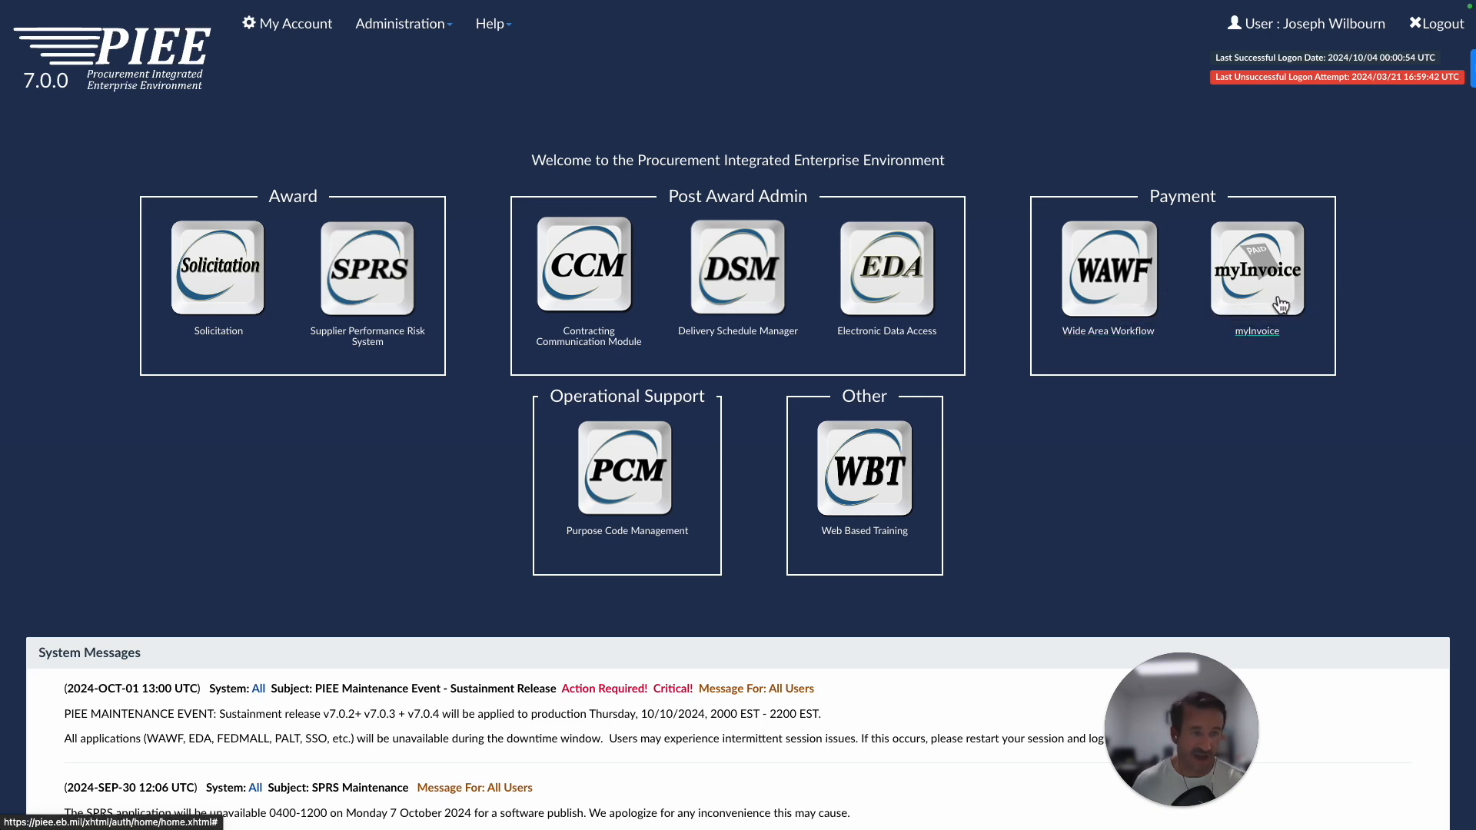
# Step: Open Wide Area Workflow from PIEE and start creating a new vendor document
pyautogui.click(1114, 261)
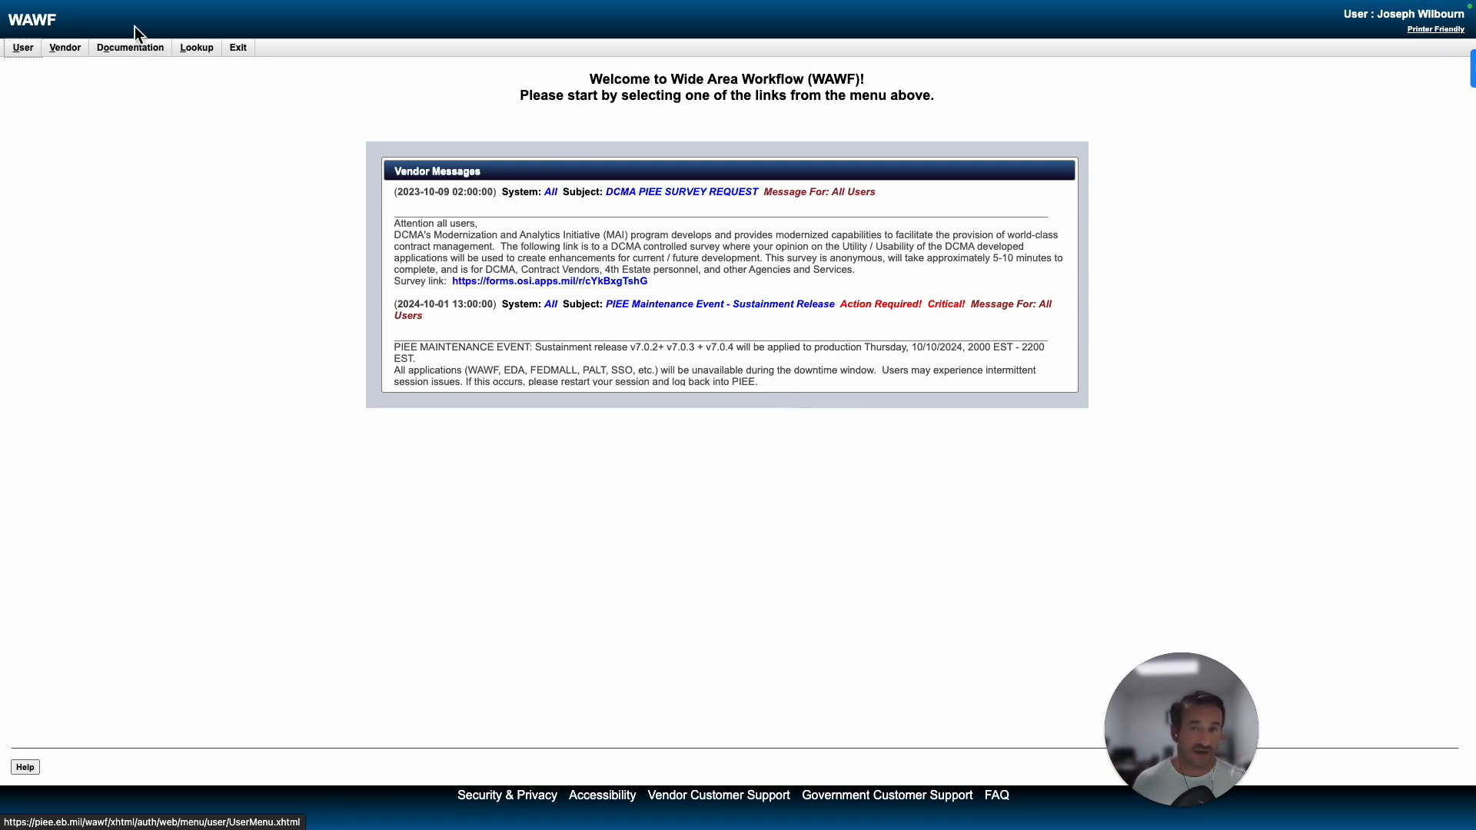
pyautogui.moveTo(64, 47)
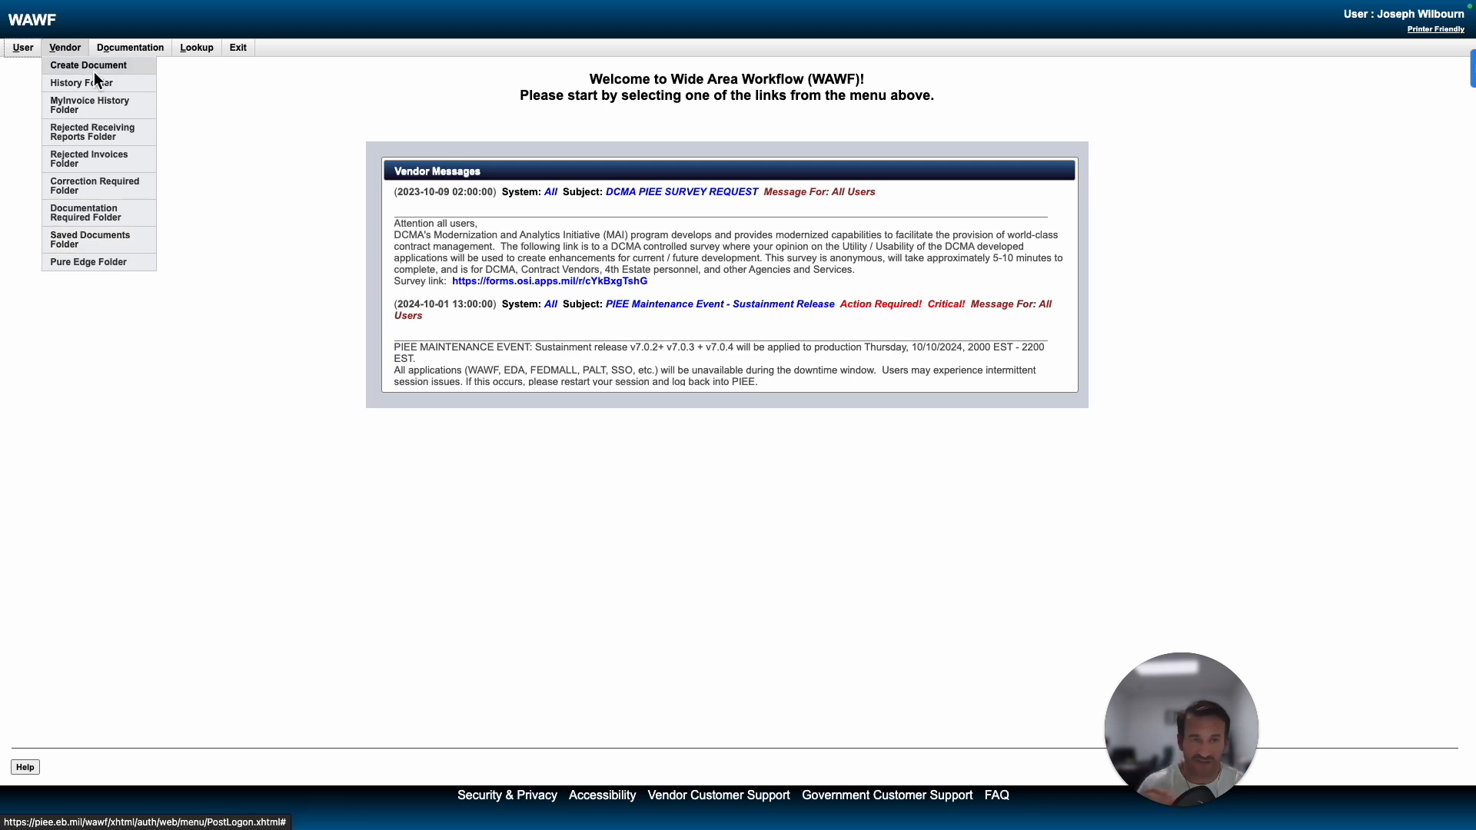
pyautogui.click(71, 66)
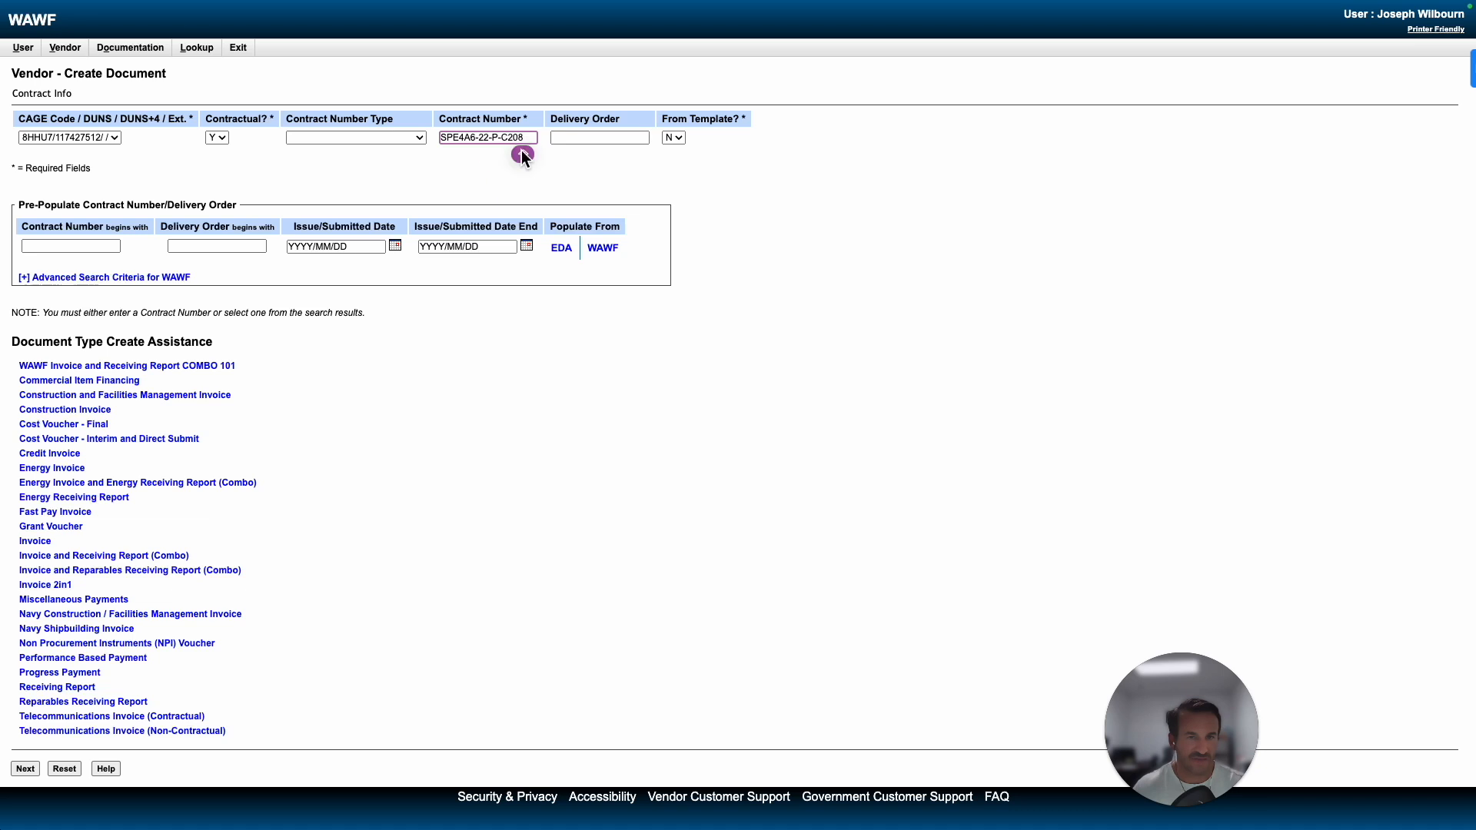
# Step: Remove the hyphens from the contract number, continue, and select line item 0001 for the document
pyautogui.click(498, 140)
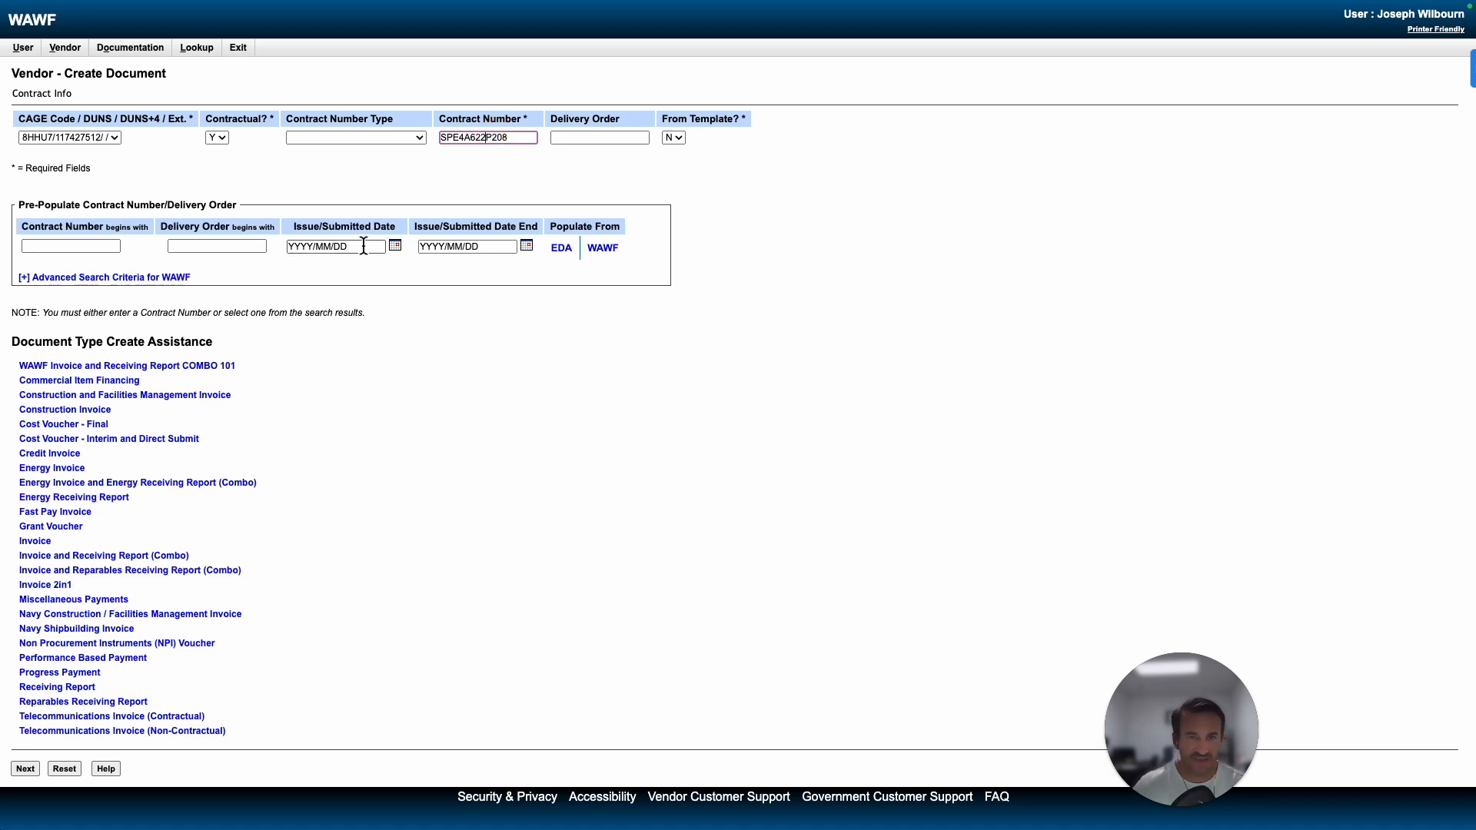
pyautogui.click(25, 769)
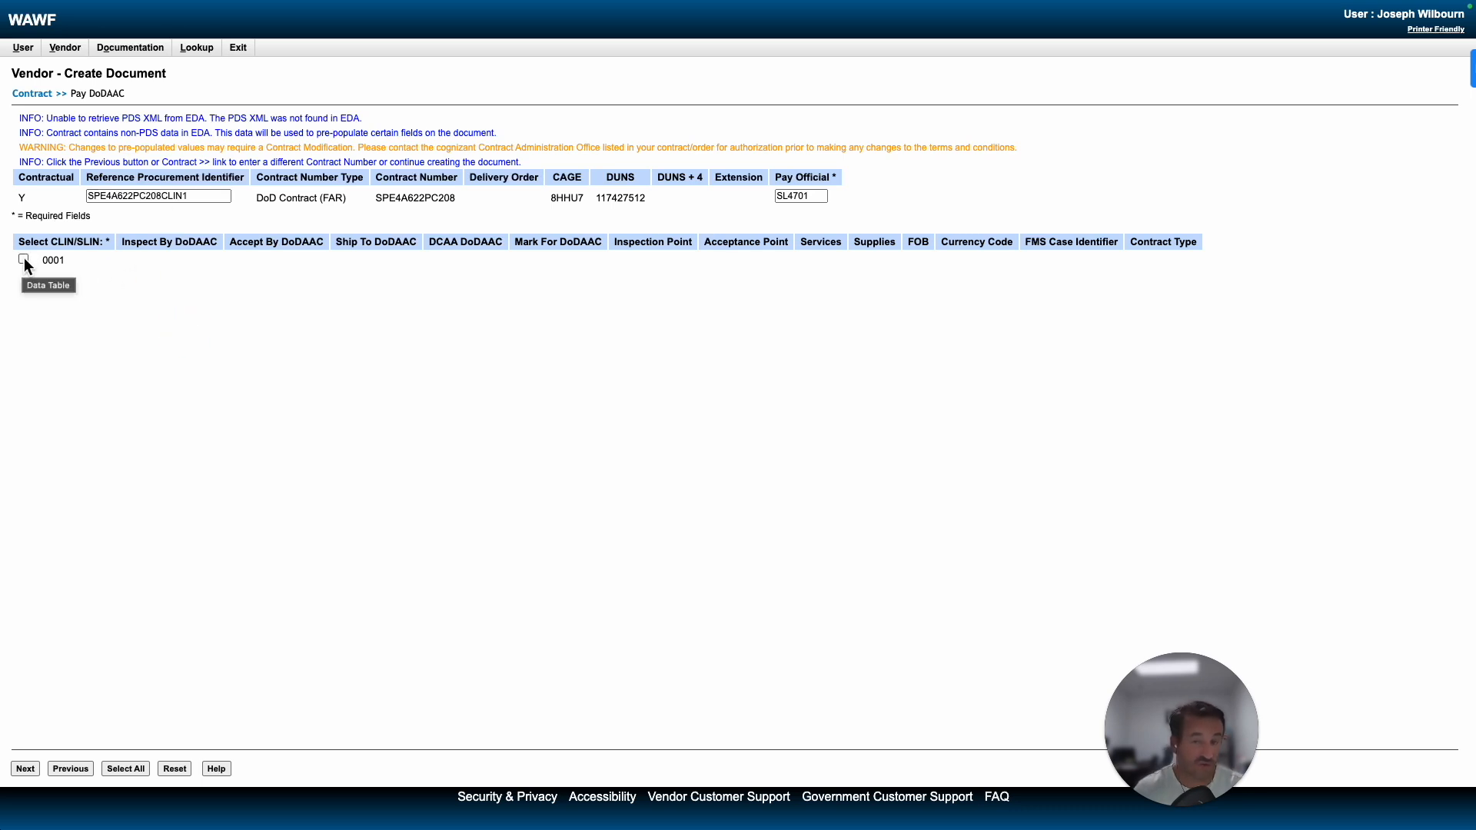
pyautogui.click(24, 260)
pyautogui.click(25, 768)
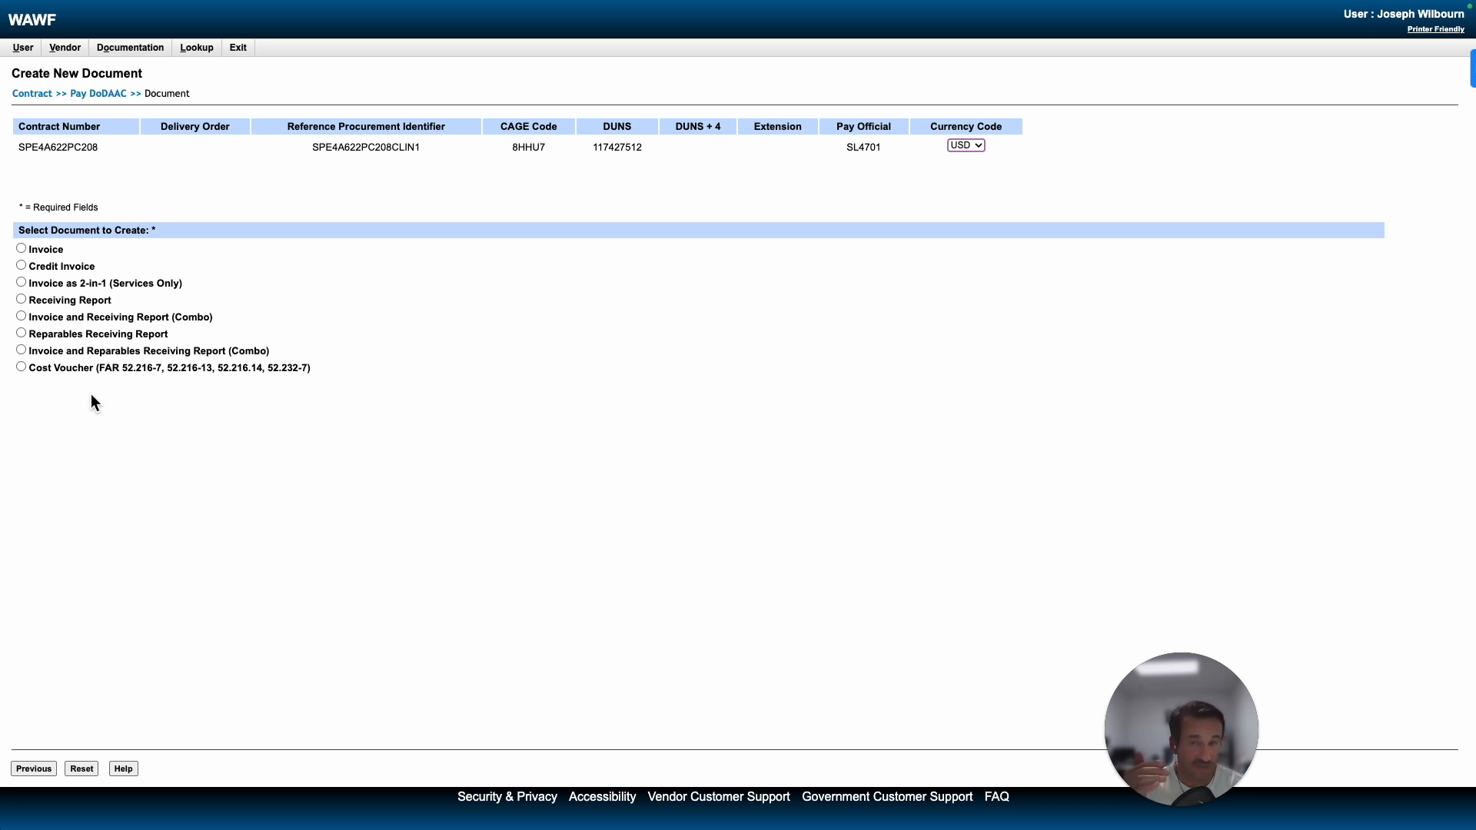
# Step: Select Invoice and Receiving Report (Combo) as the document to create, with Source as the inspection point
pyautogui.click(42, 320)
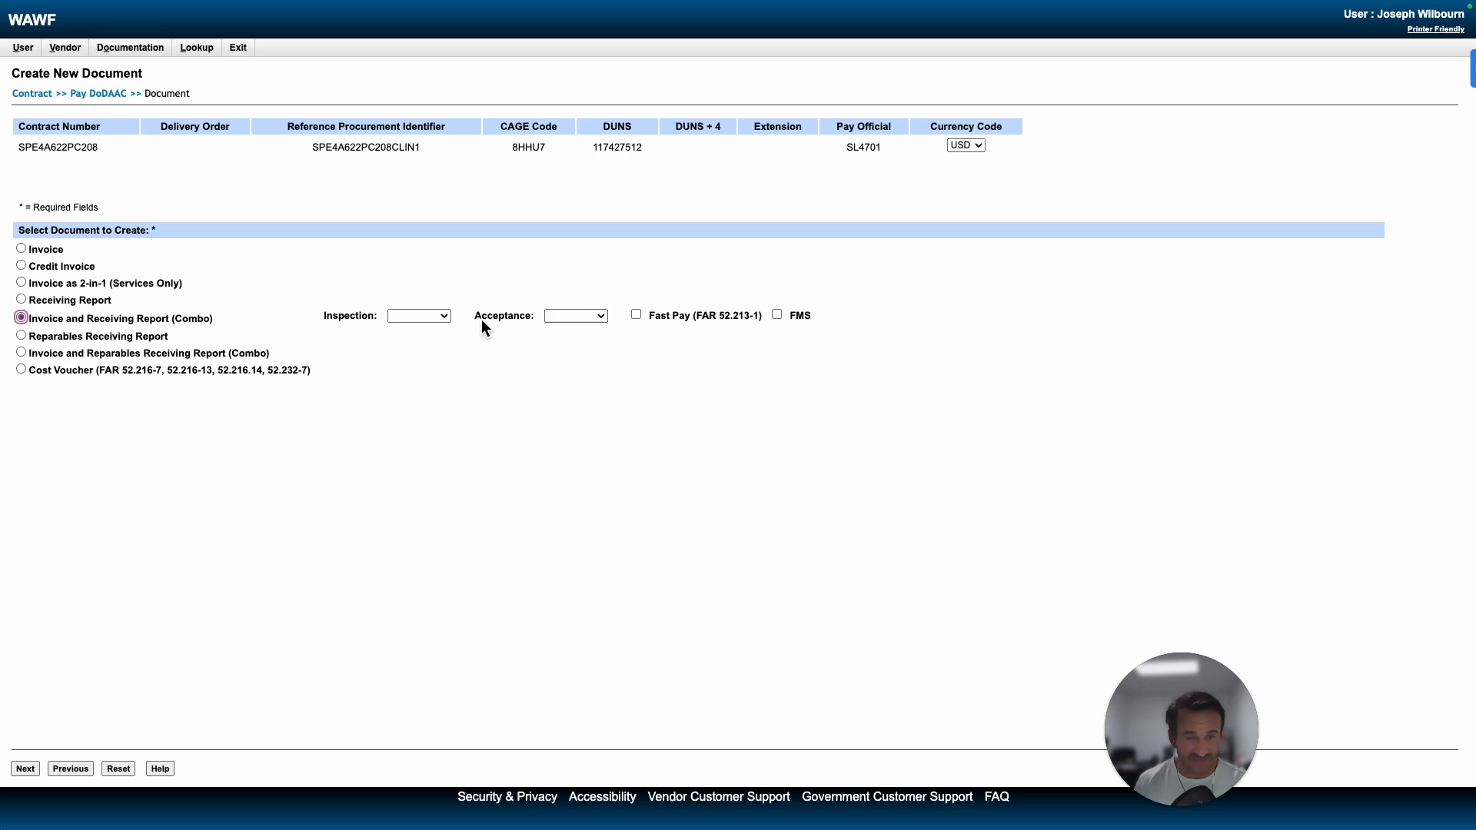
pyautogui.click(419, 317)
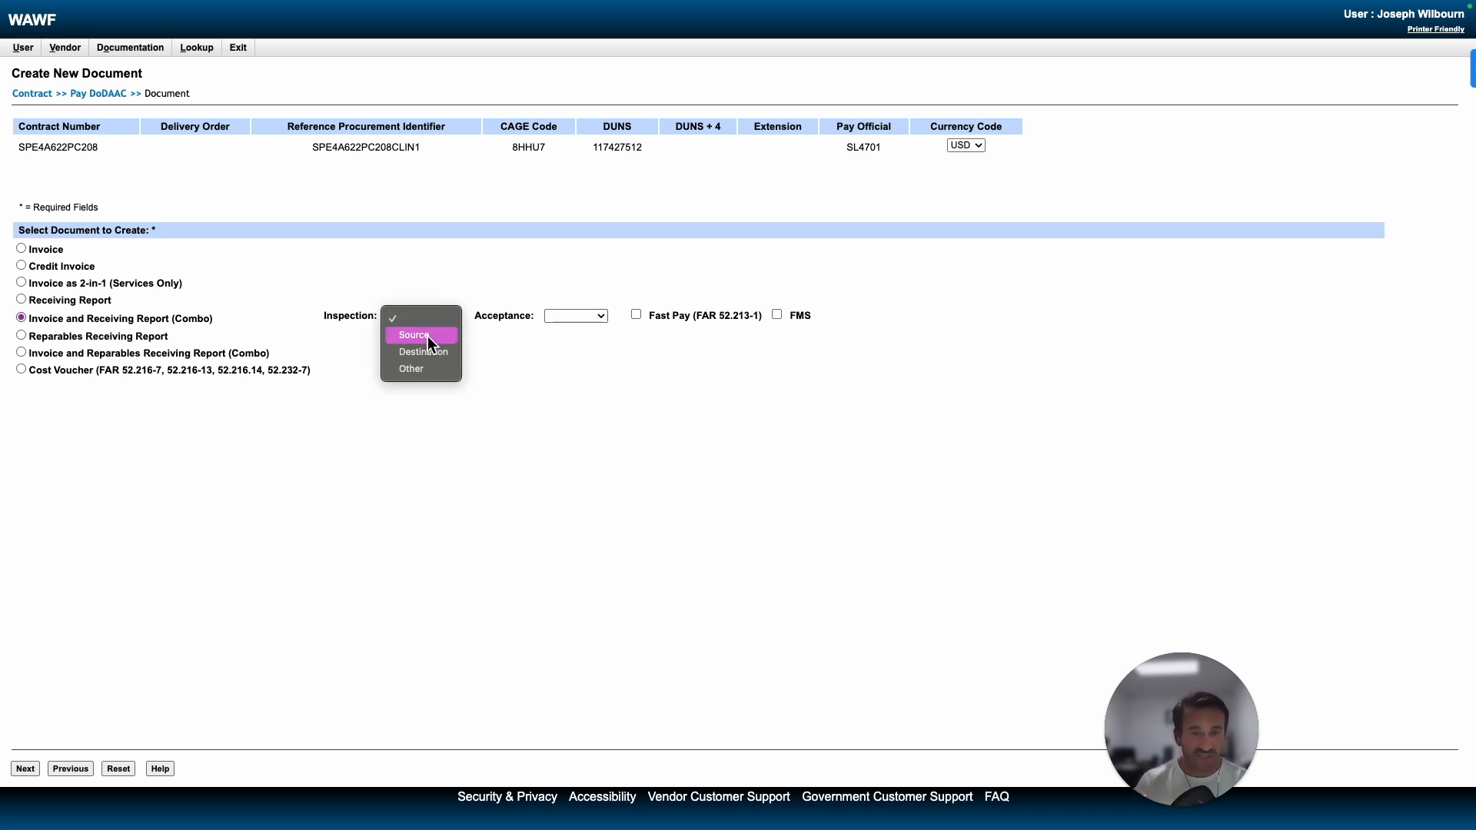
pyautogui.click(427, 335)
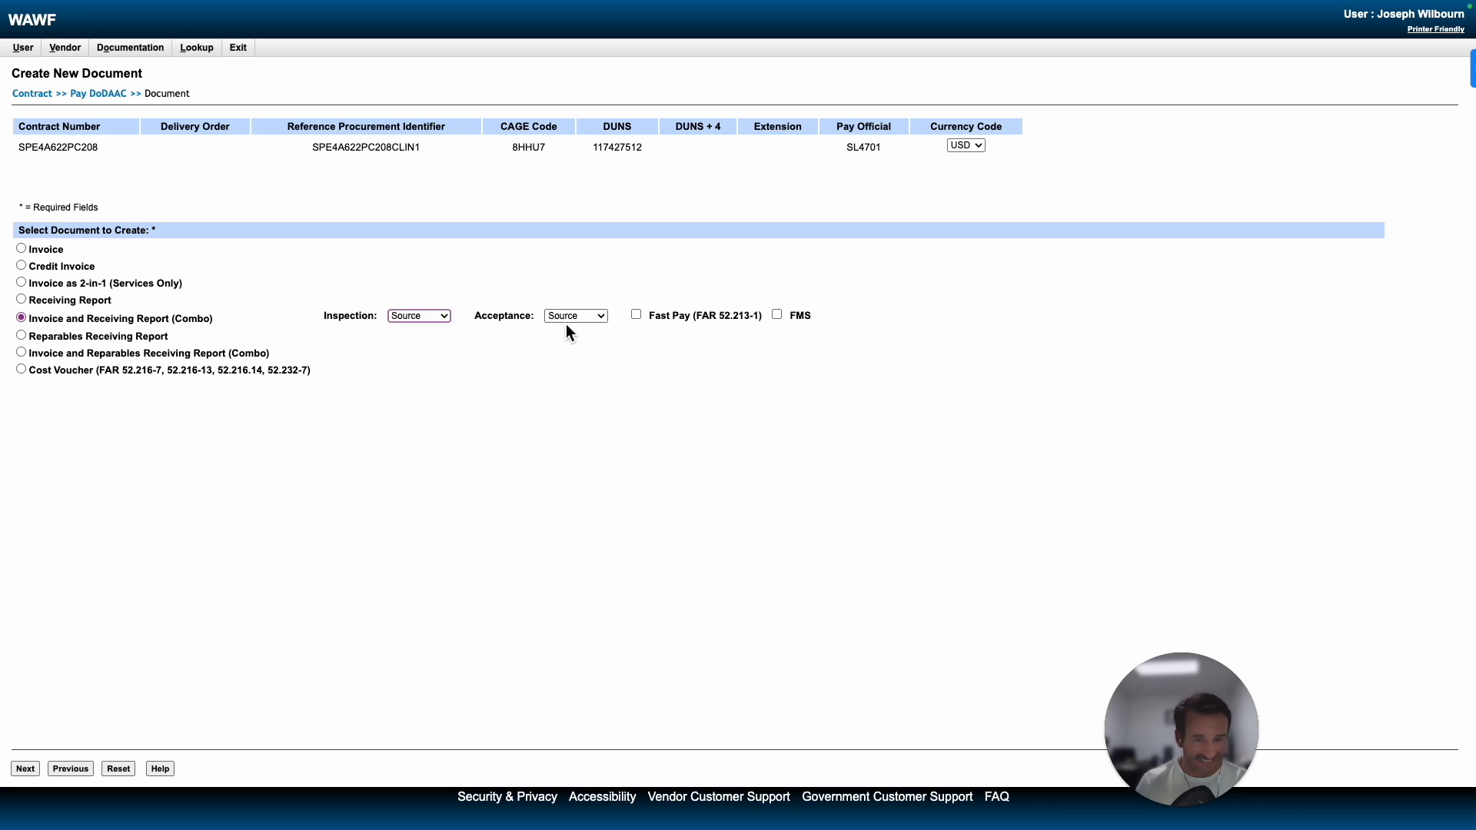
# Step: Try Destination as the inspection point and restore Source
pyautogui.click(432, 320)
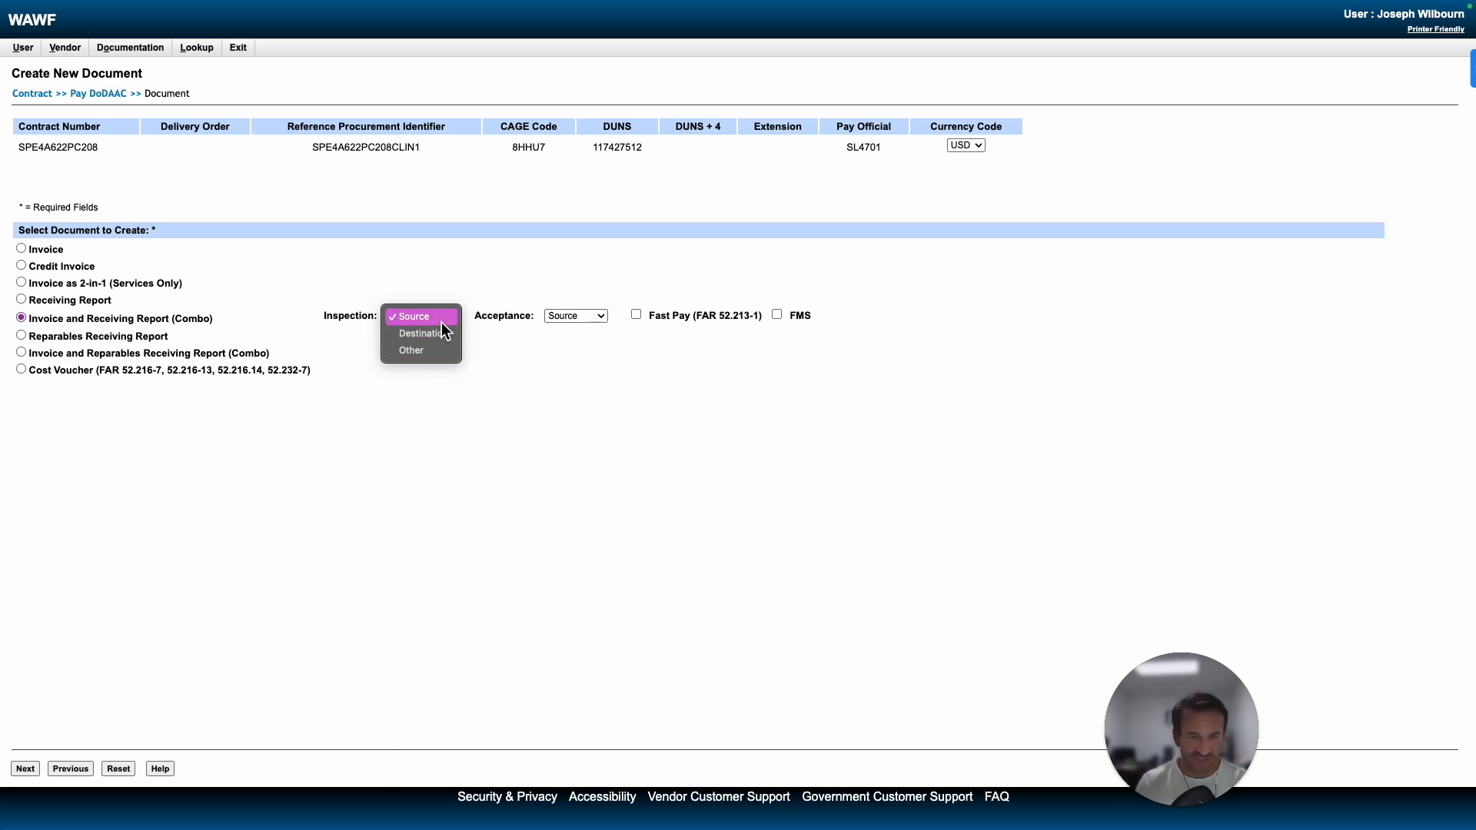
pyautogui.click(435, 337)
pyautogui.click(426, 320)
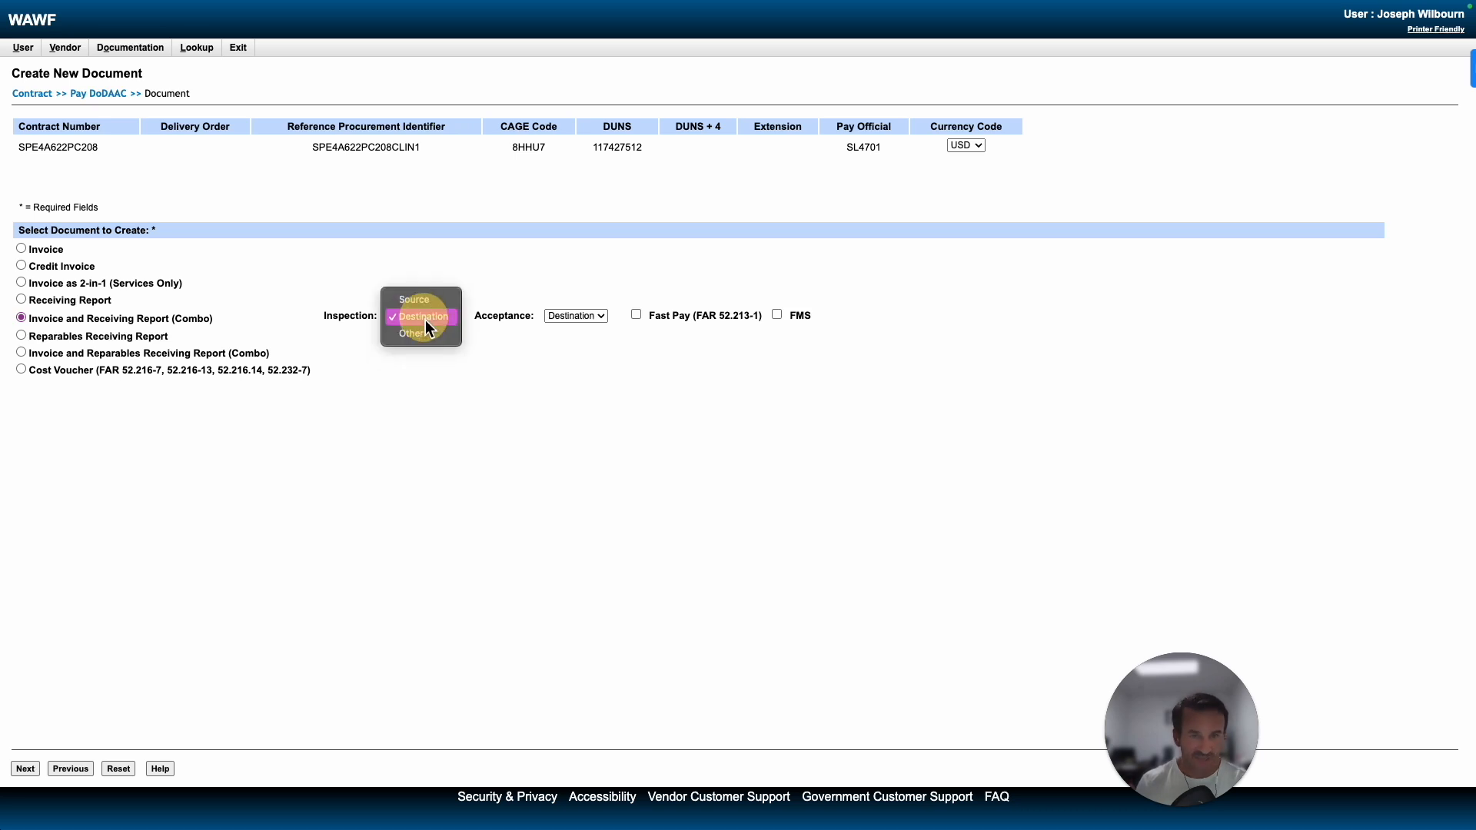
pyautogui.click(423, 302)
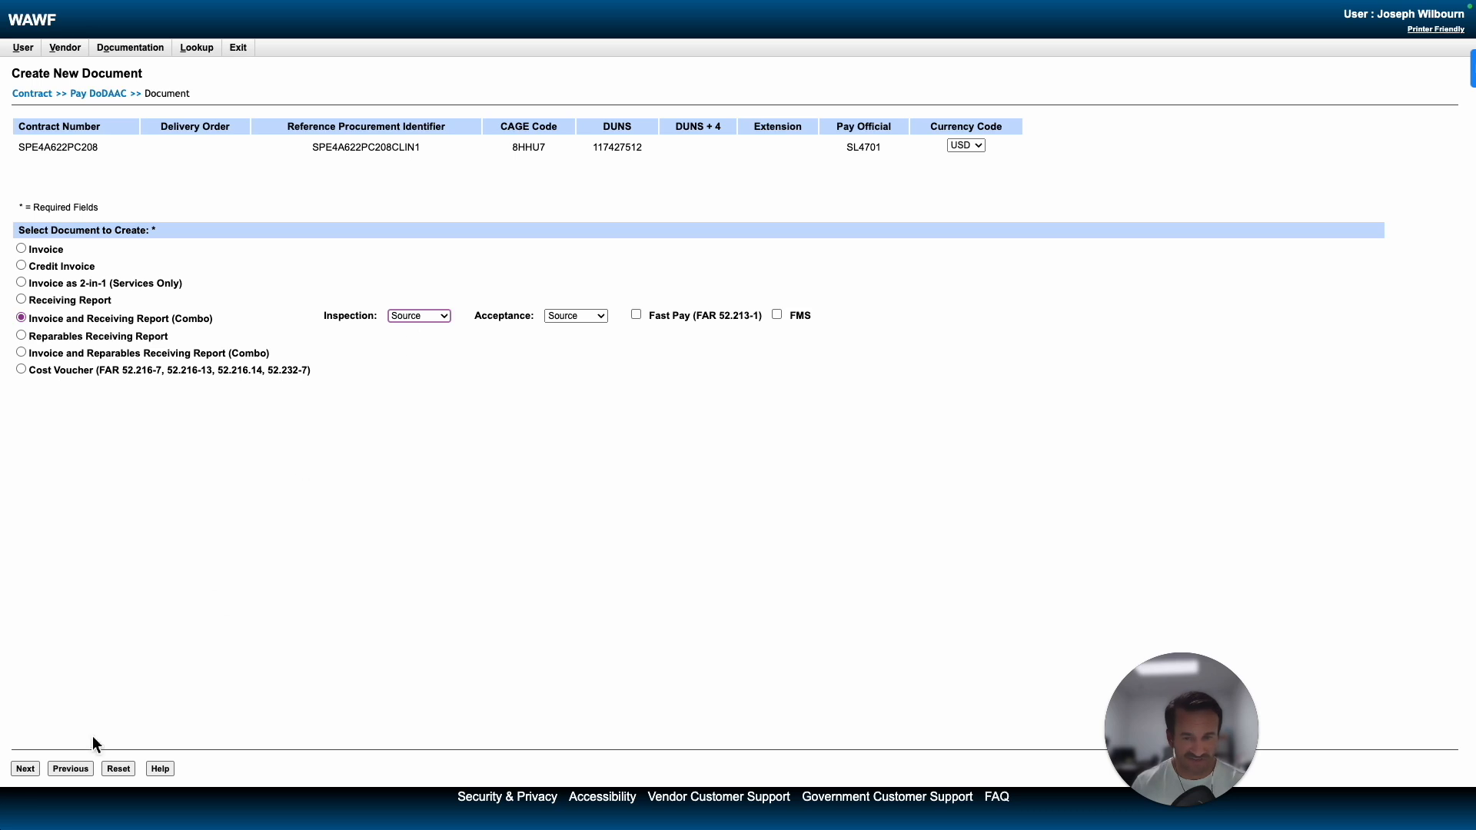
# Step: Continue to the routing data and check the pre-populated effective date and Admin DoDAAC
pyautogui.click(25, 768)
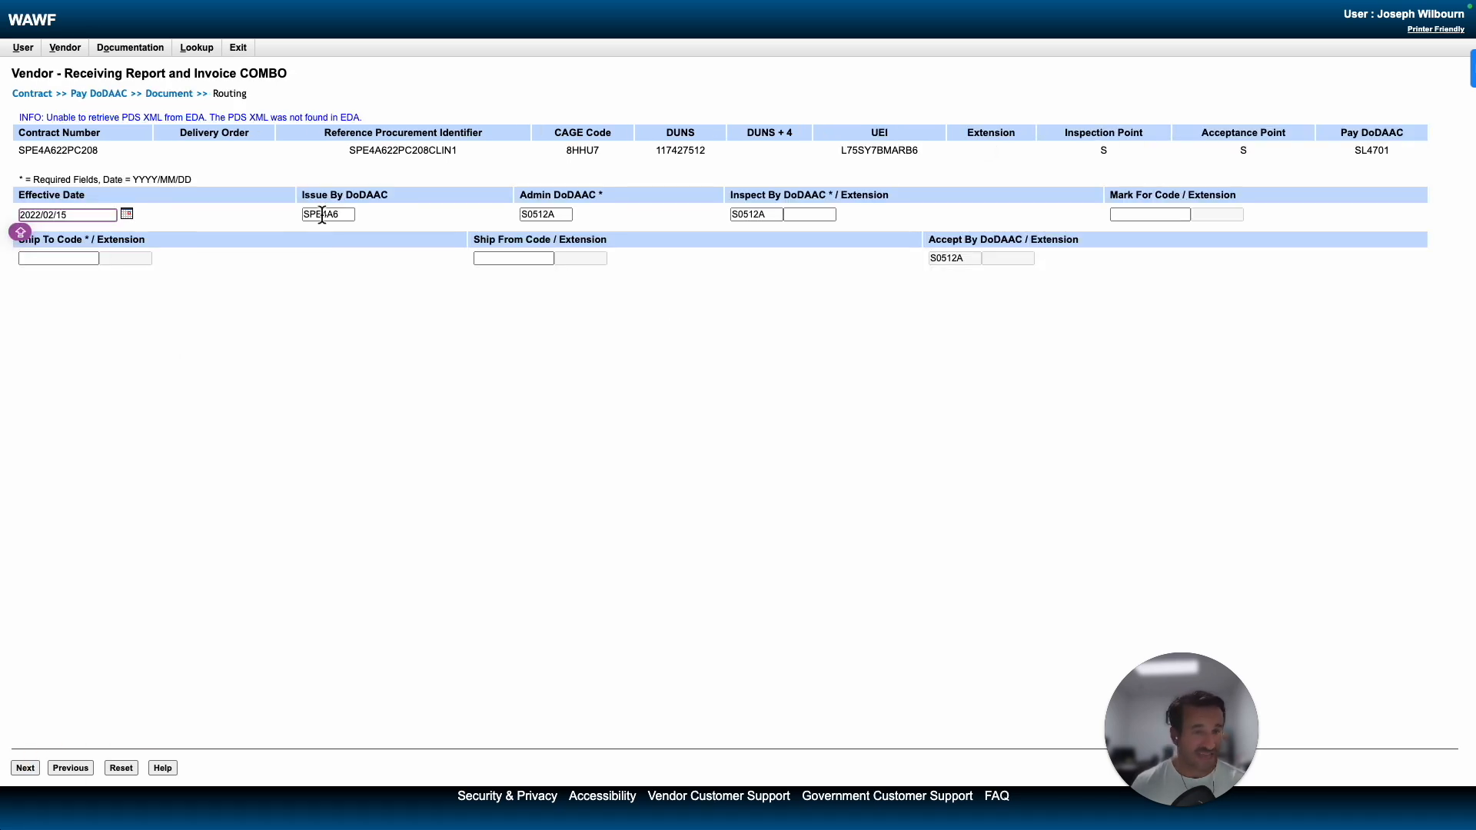
pyautogui.click(85, 281)
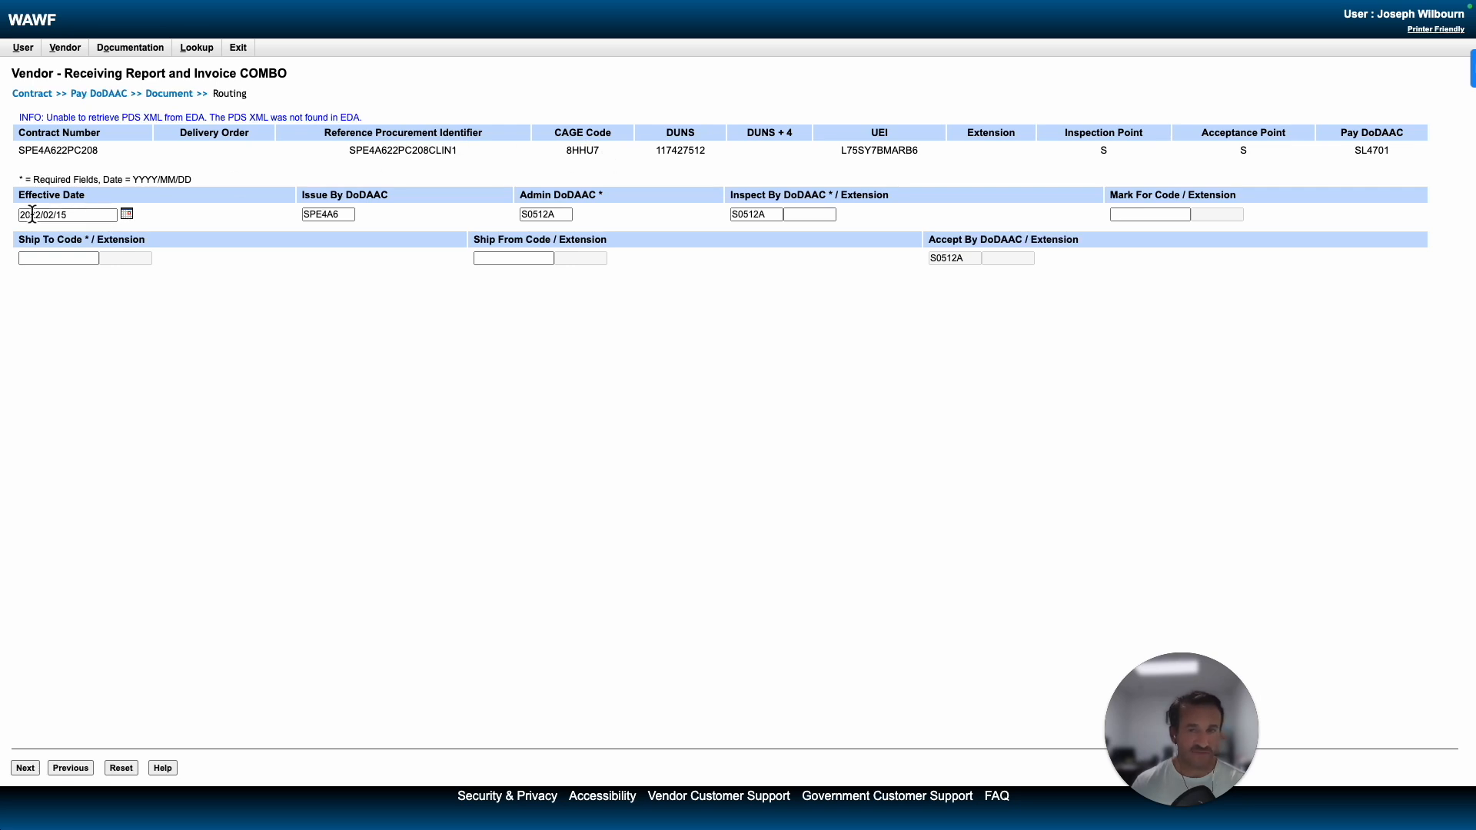
pyautogui.moveTo(79, 220); pyautogui.dragTo(22, 214)
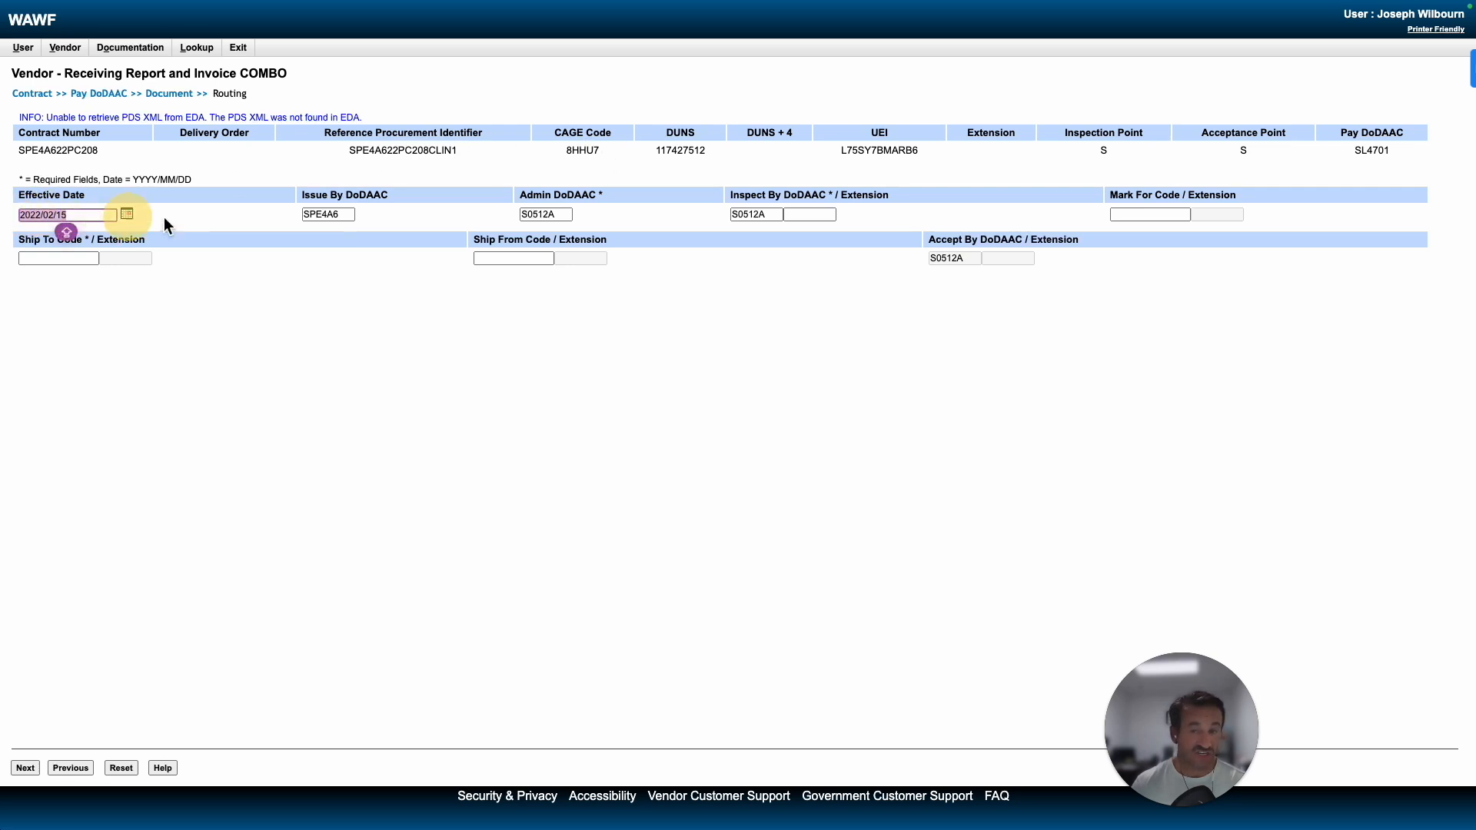
pyautogui.click(211, 221)
pyautogui.moveTo(565, 215); pyautogui.dragTo(476, 226)
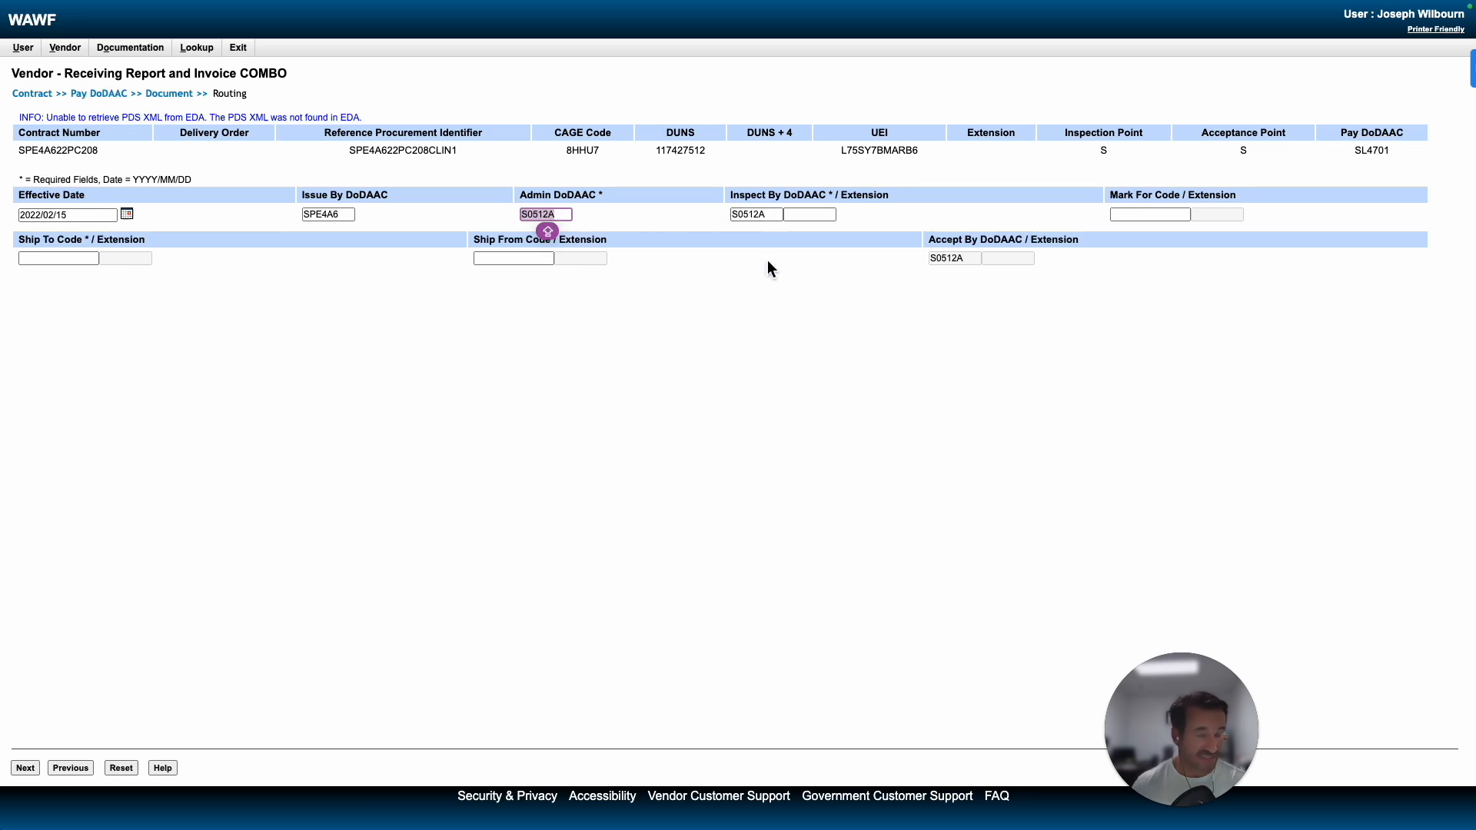
# Step: Set the Ship To code to SW3218, leave the Ship From code empty, and continue to data capture
pyautogui.click(45, 261)
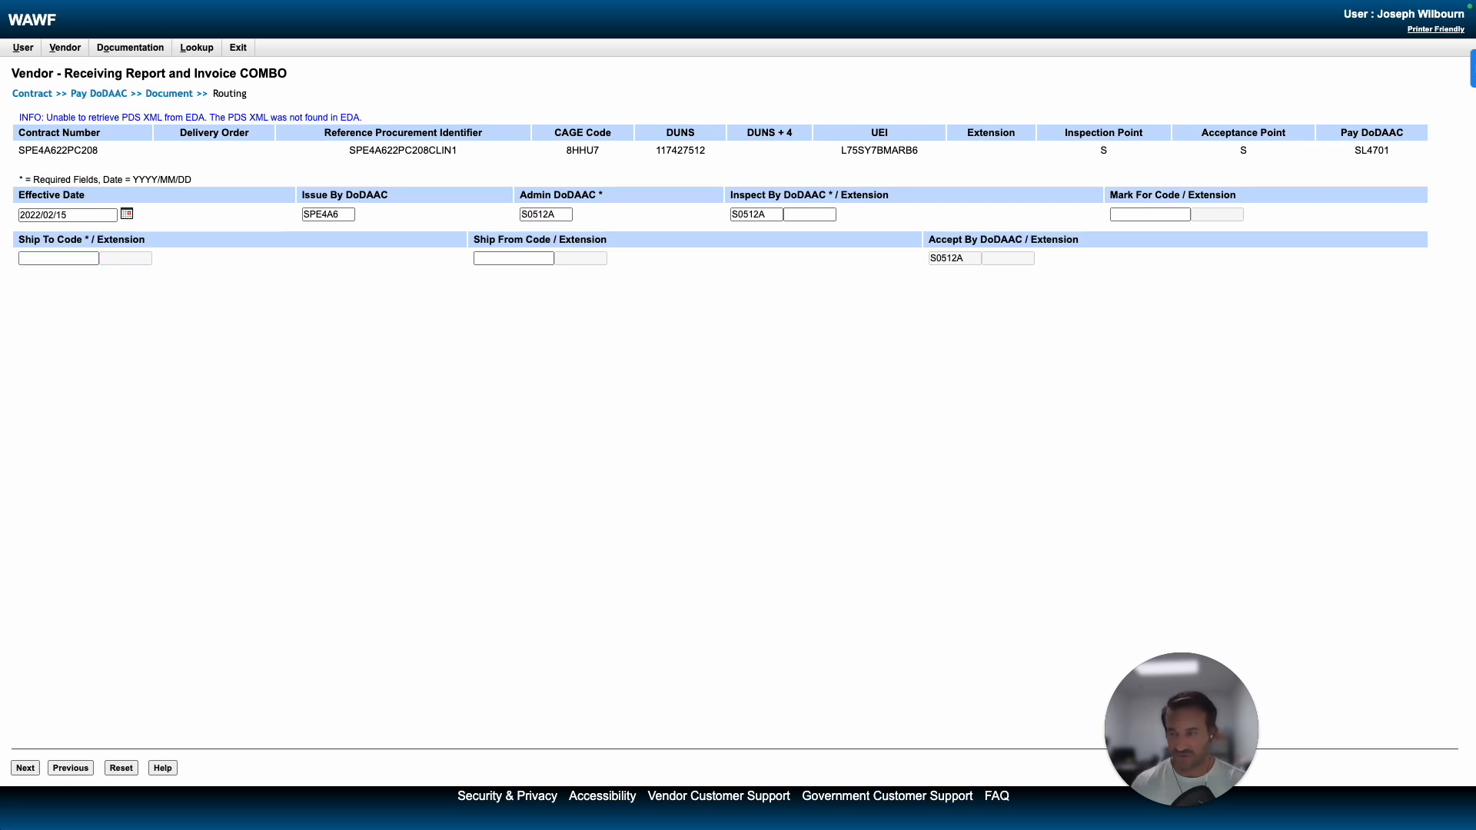
pyautogui.click(139, 407)
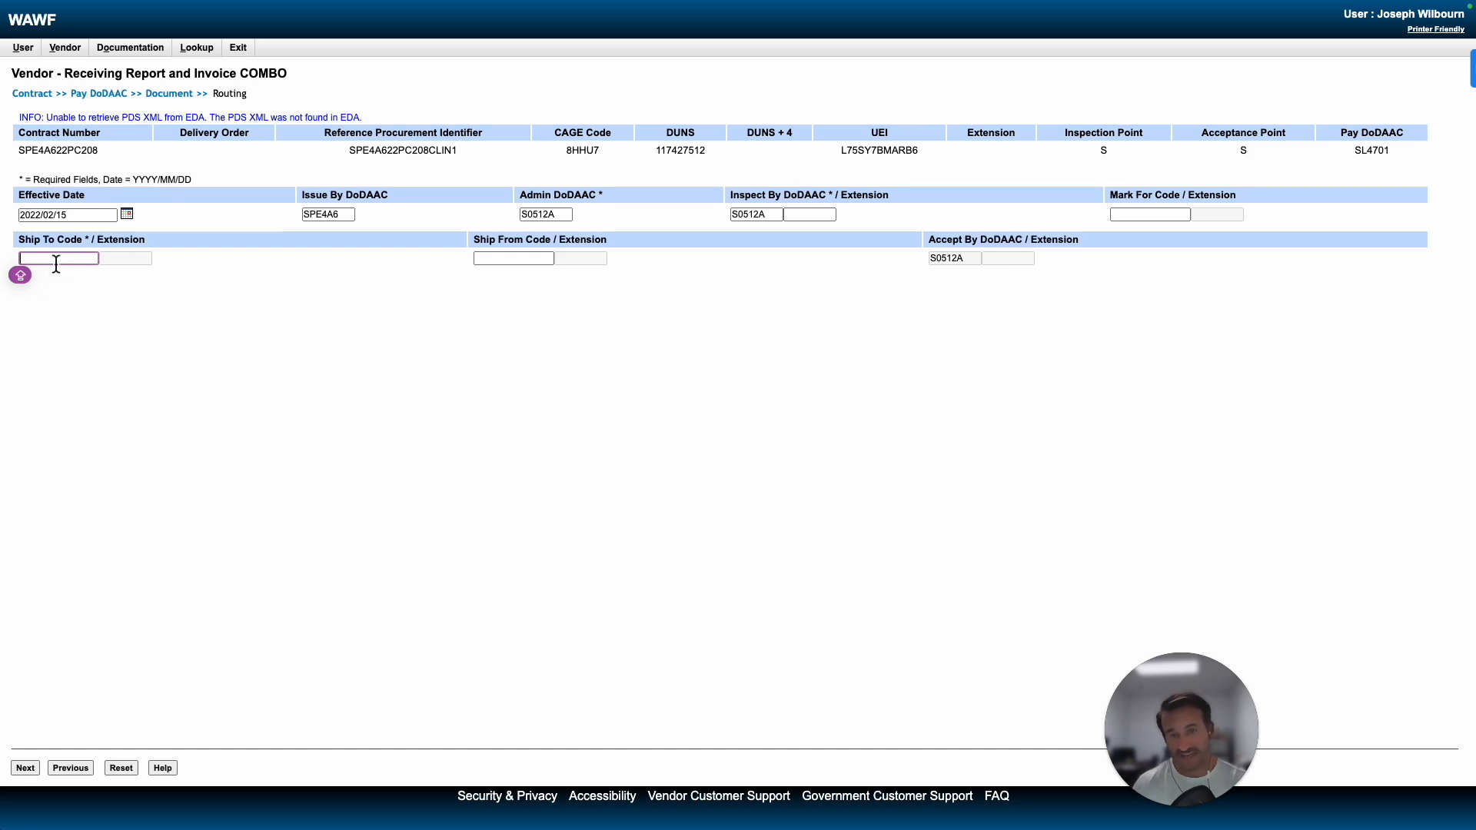
pyautogui.write('SW3218')
pyautogui.click(85, 313)
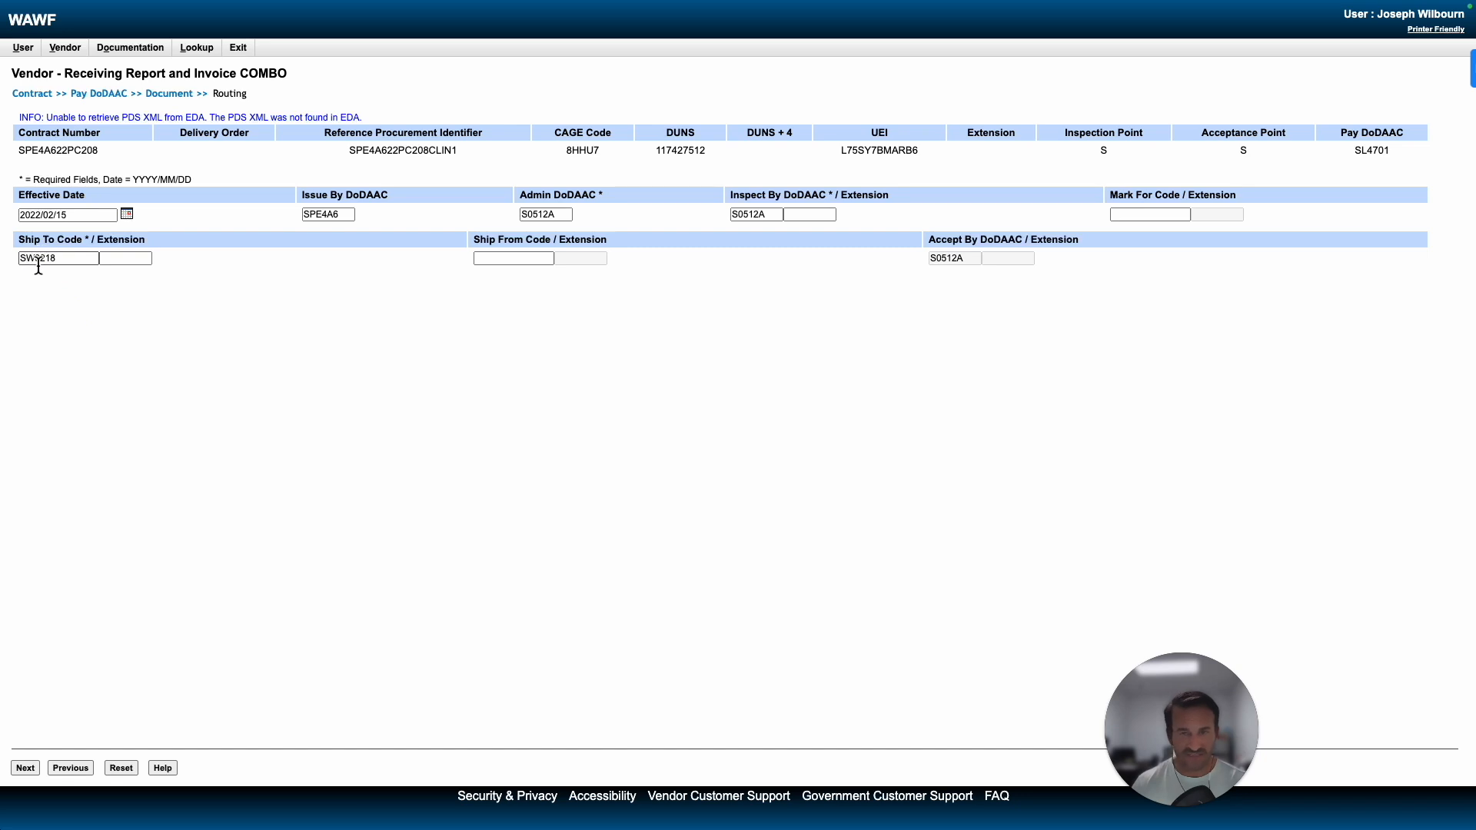
pyautogui.click(503, 256)
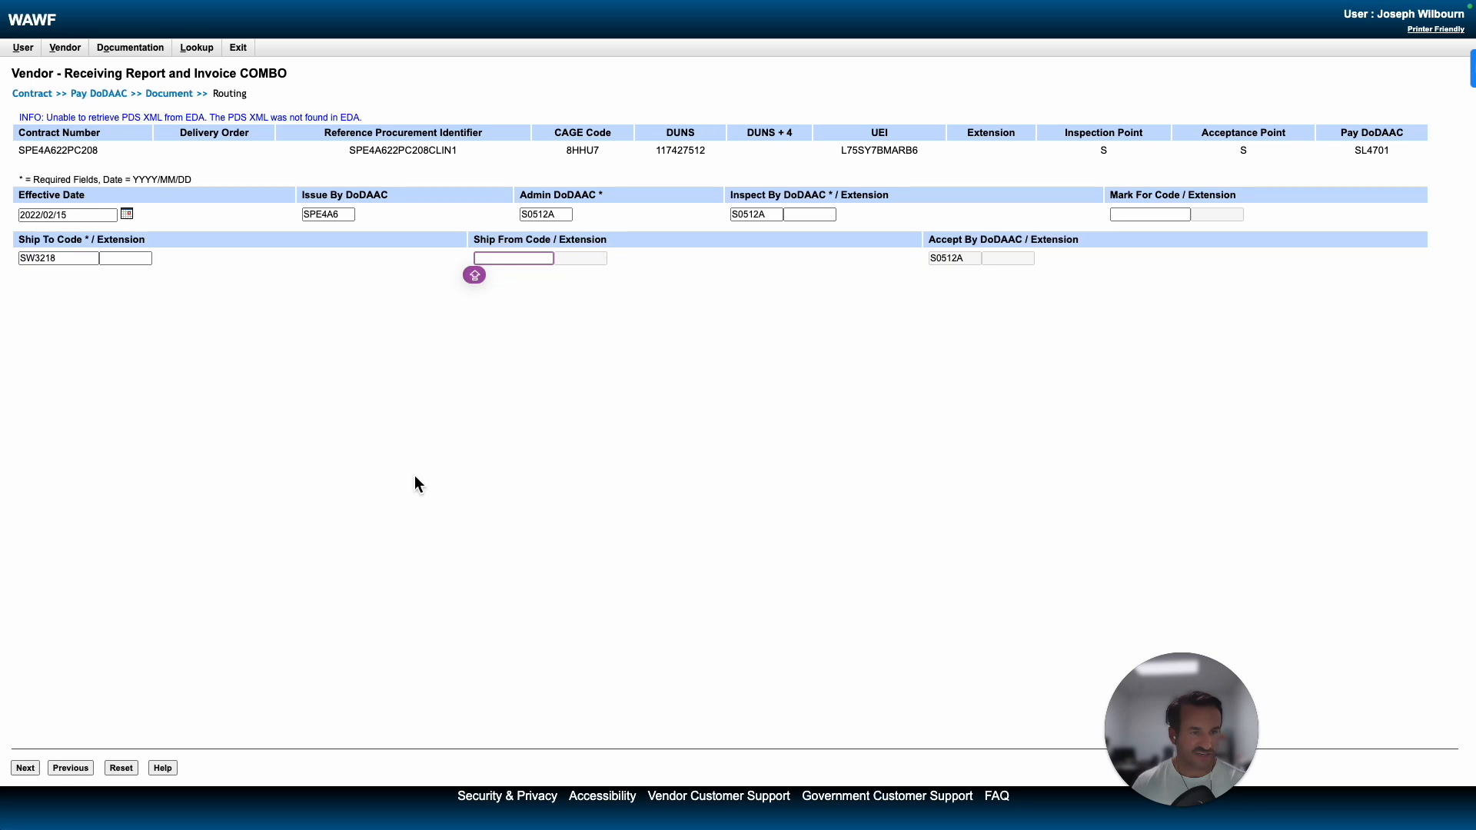
pyautogui.click(26, 768)
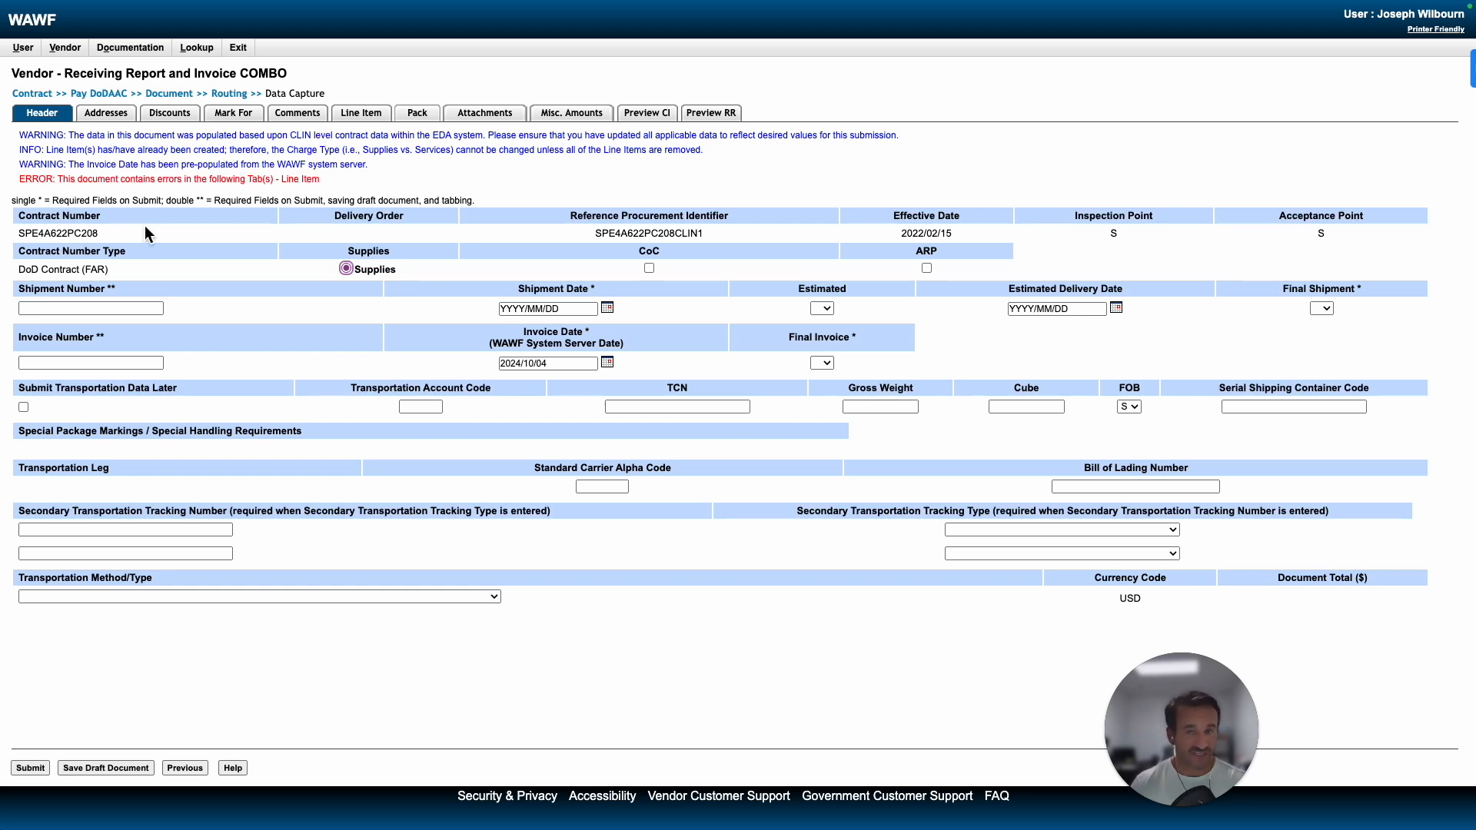
# Step: Enter MSS0002Z as the shipment number in the document header
pyautogui.click(45, 308)
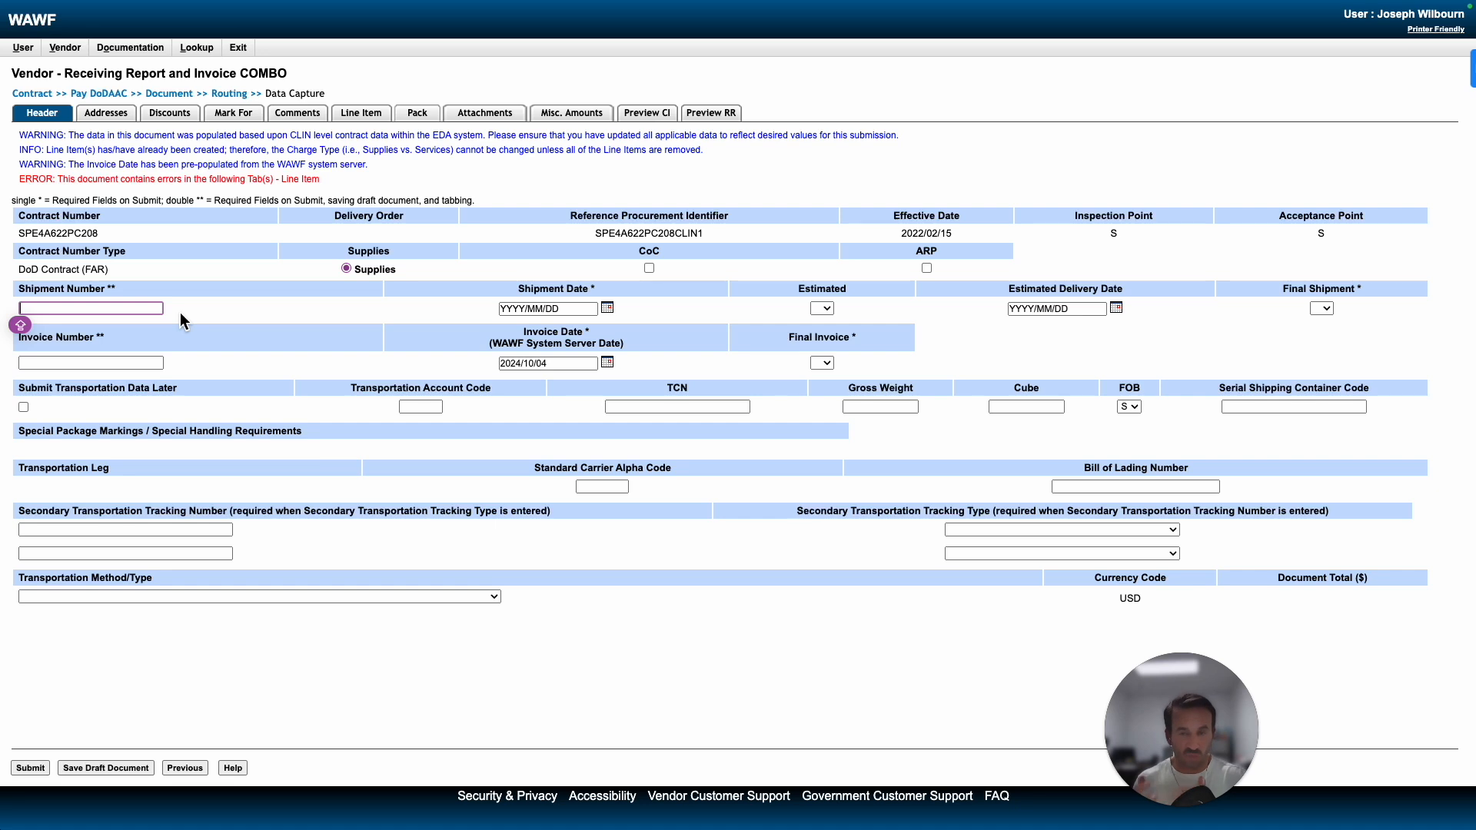
pyautogui.write('MSS0002')
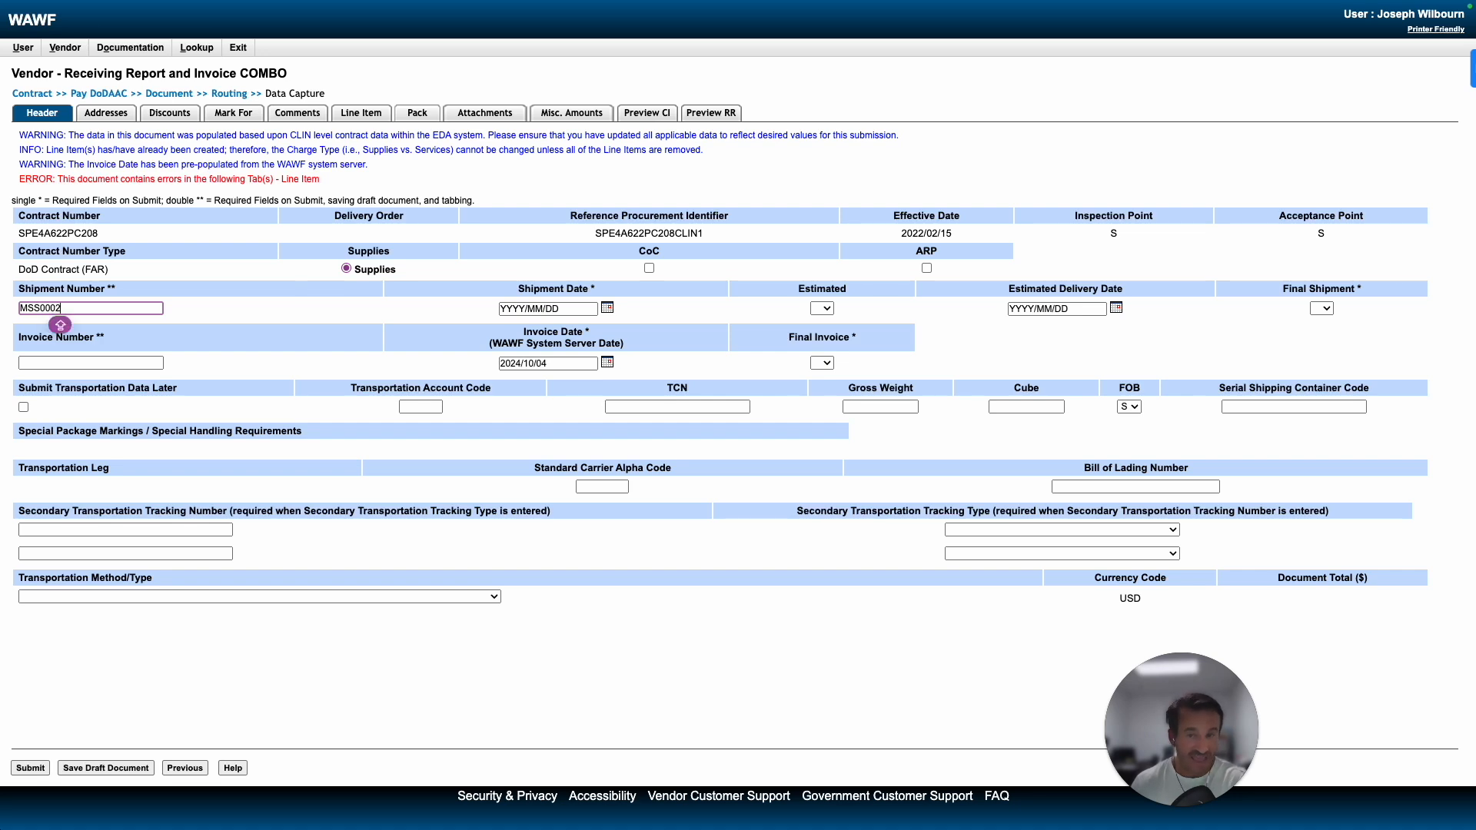
pyautogui.write('Z')
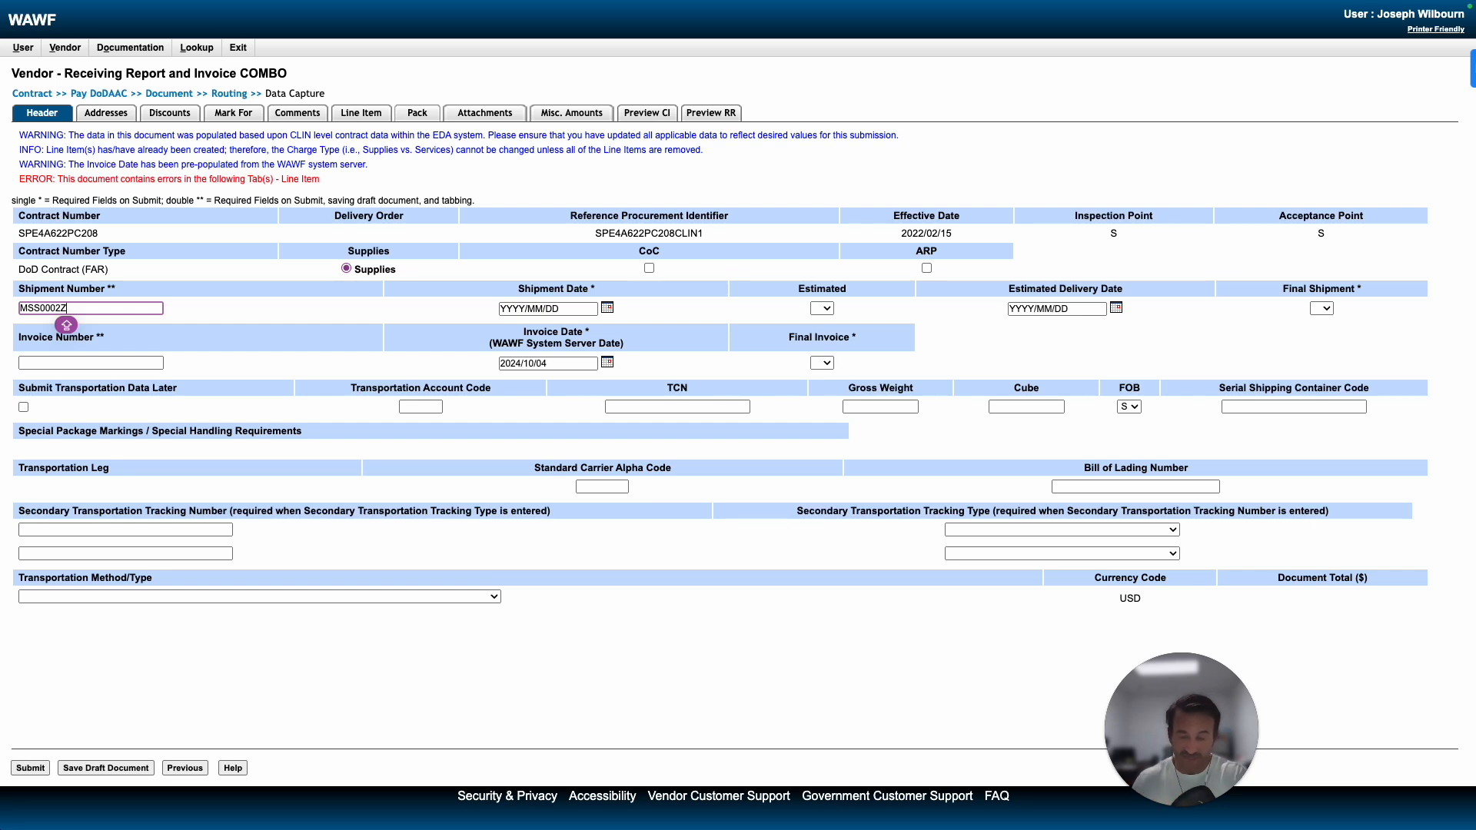
pyautogui.press('BackSpace')
pyautogui.press('BackSpace')
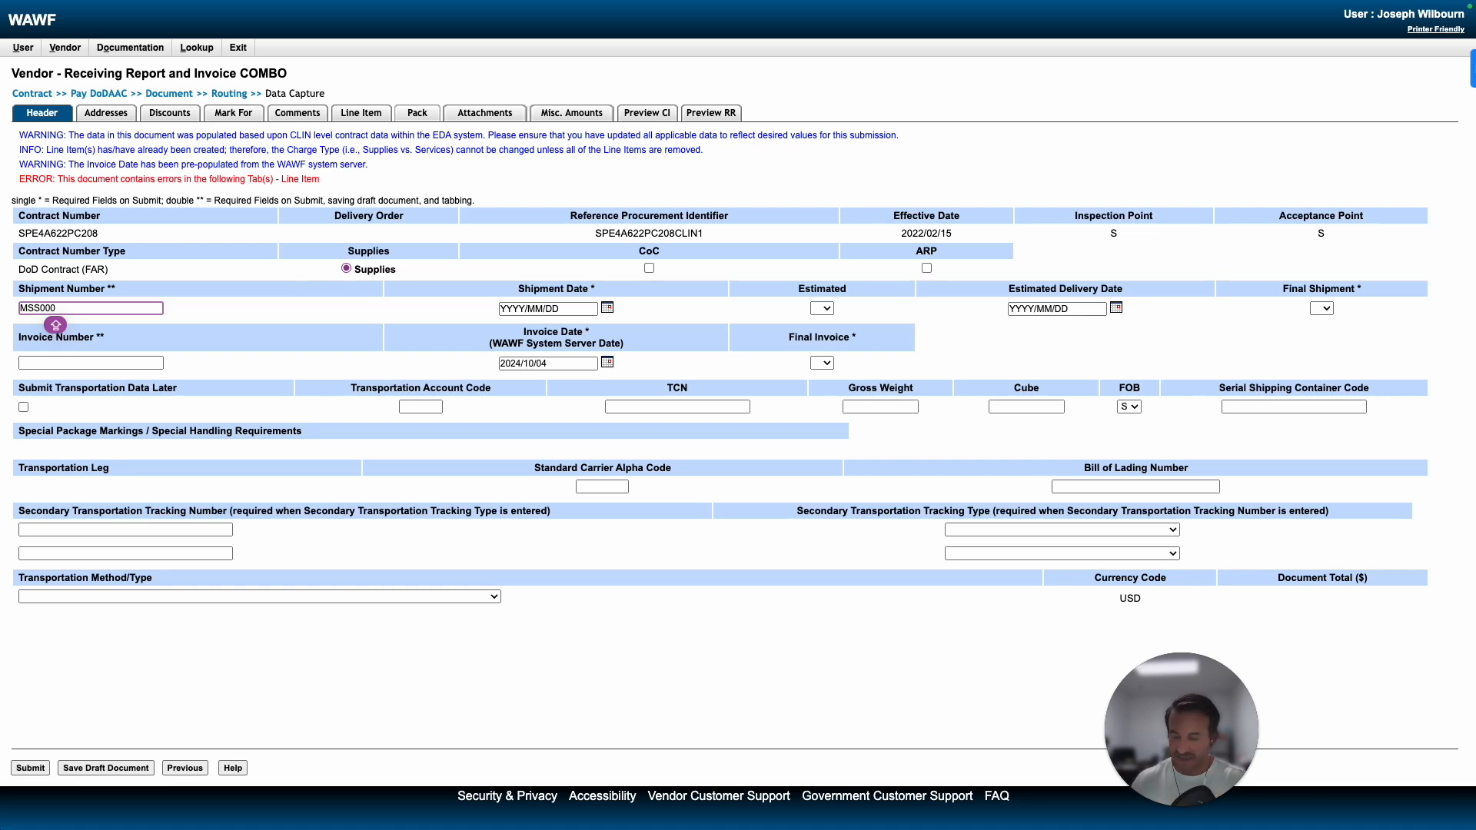
pyautogui.write('1')
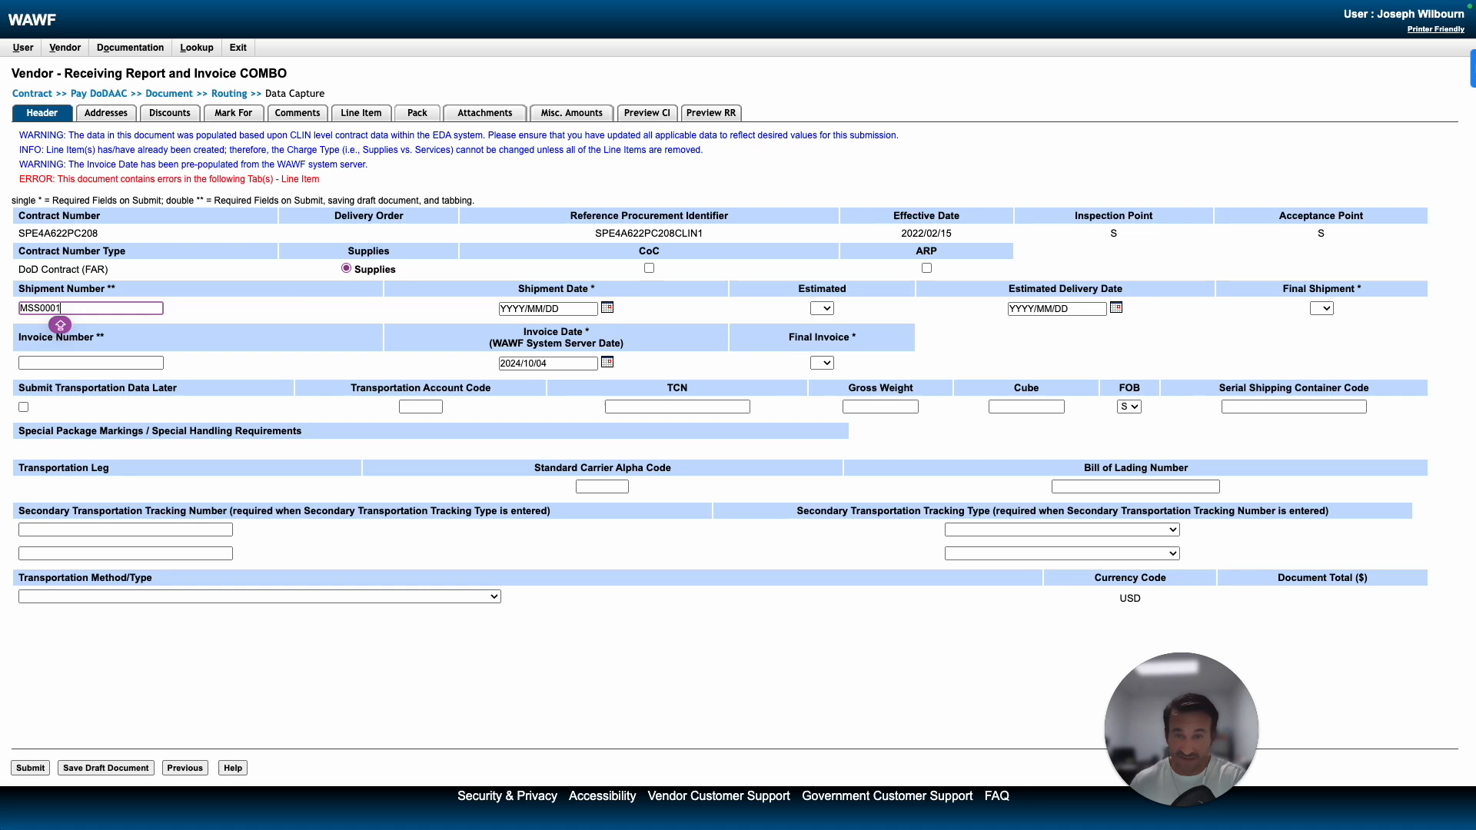
pyautogui.press('BackSpace')
pyautogui.write('2Z')
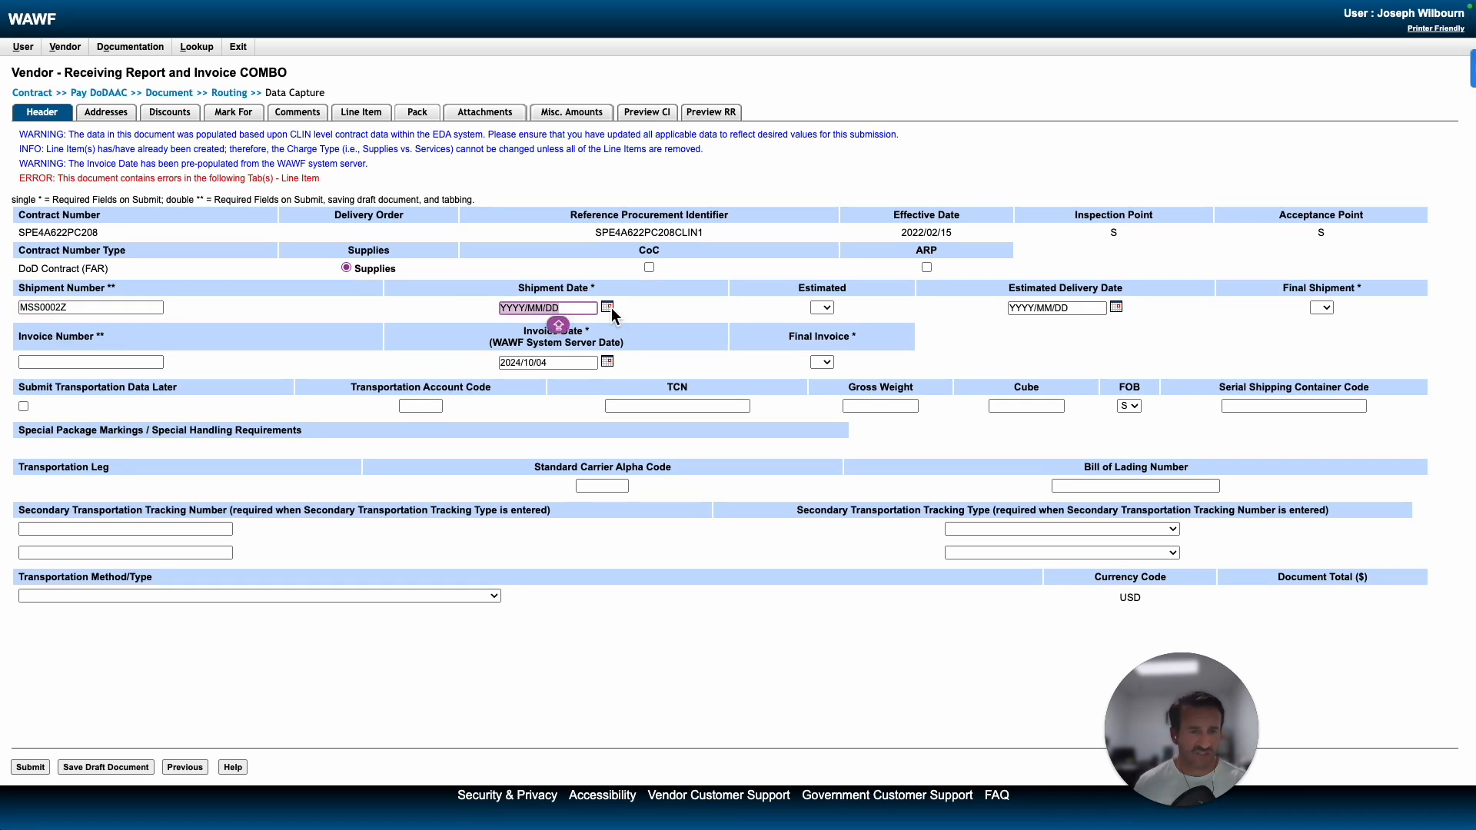
# Step: Set the shipment date to 2024/10/03 and Final Shipment to Y
pyautogui.click(607, 307)
pyautogui.click(732, 352)
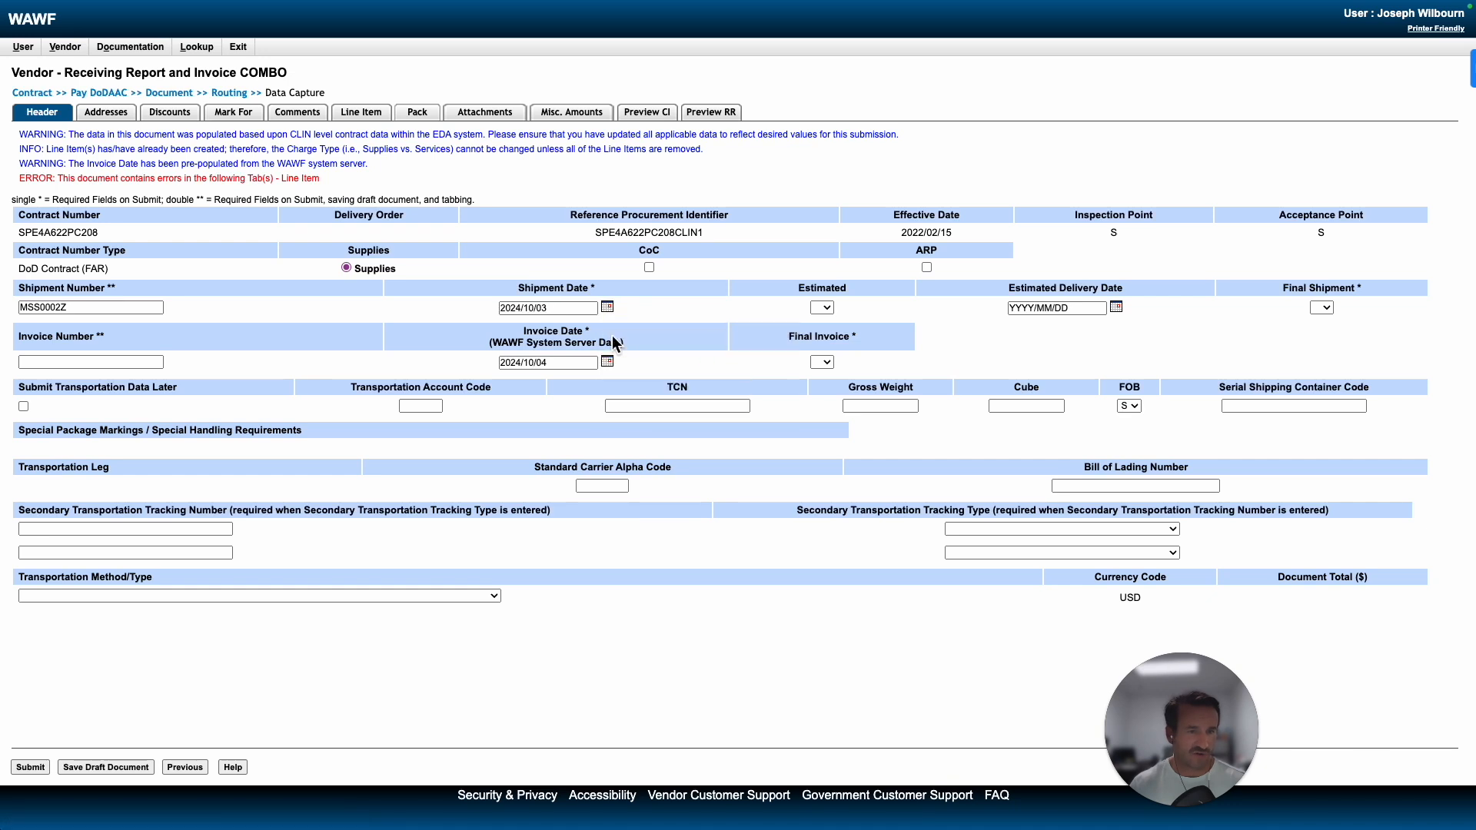
pyautogui.click(1321, 307)
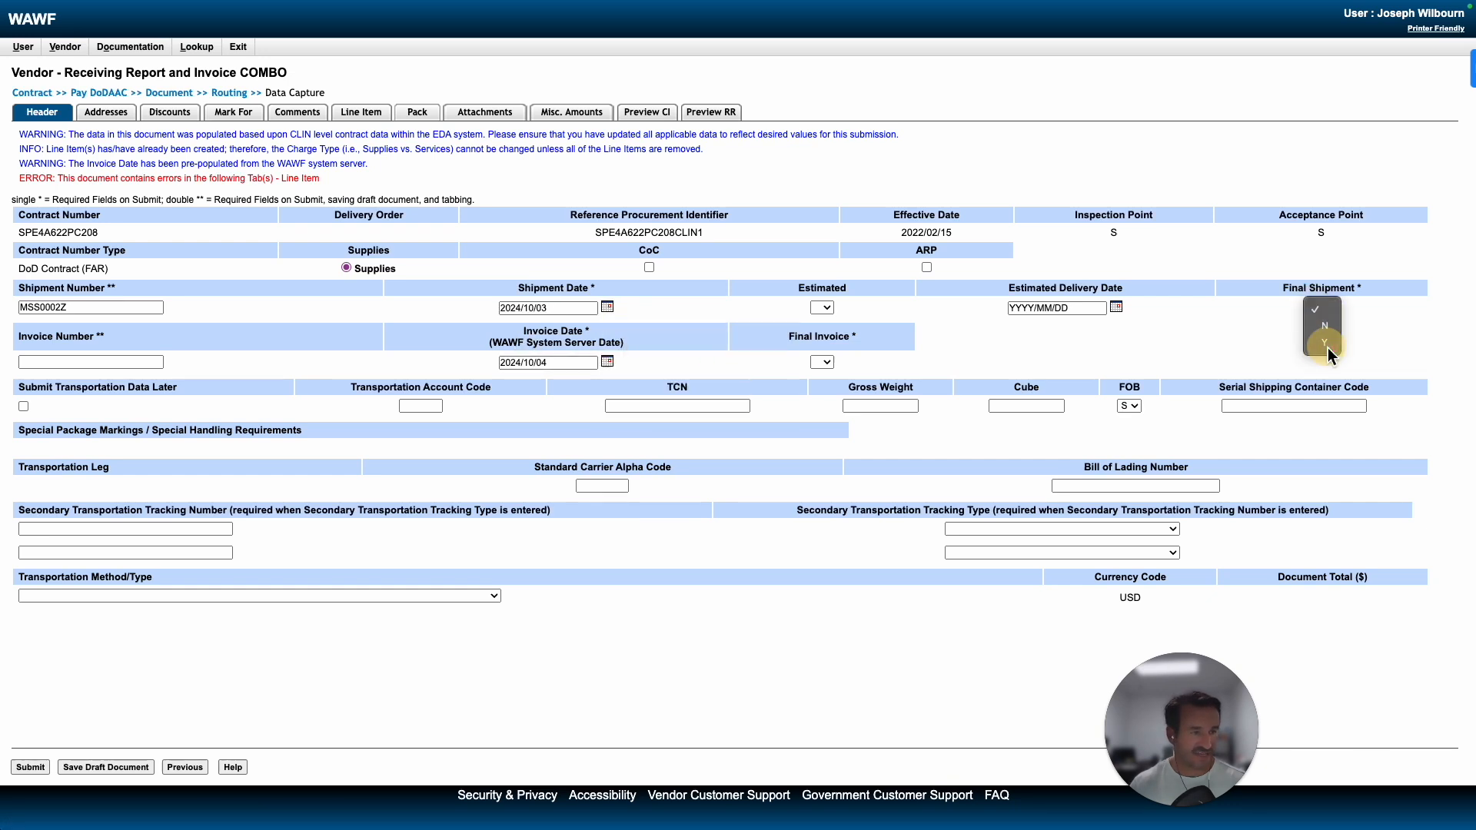
# Step: Enter ME0252 as the invoice number and set Final Invoice to Y
pyautogui.click(106, 363)
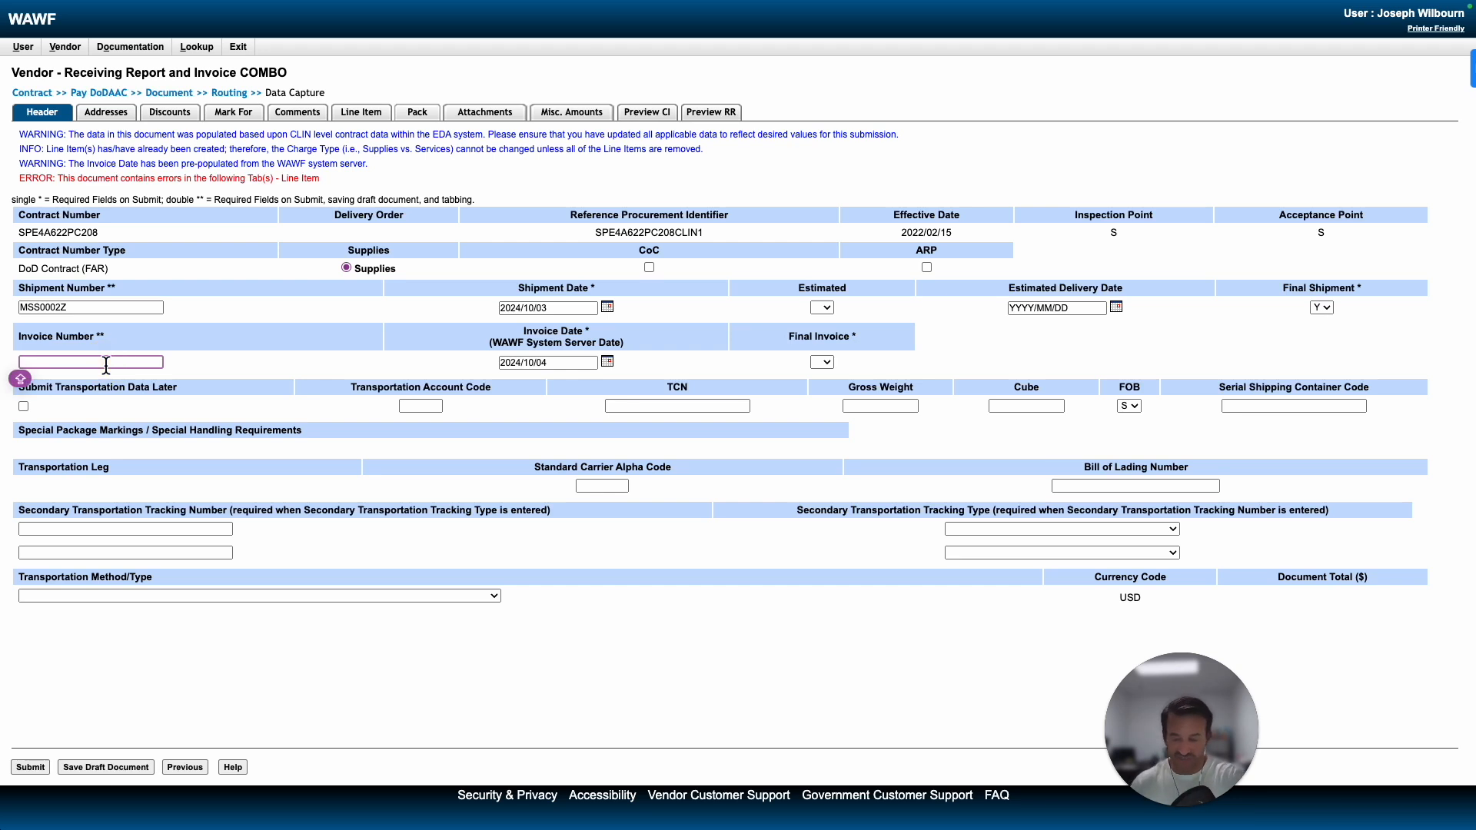
pyautogui.write('ME0252')
pyautogui.click(797, 366)
pyautogui.click(821, 361)
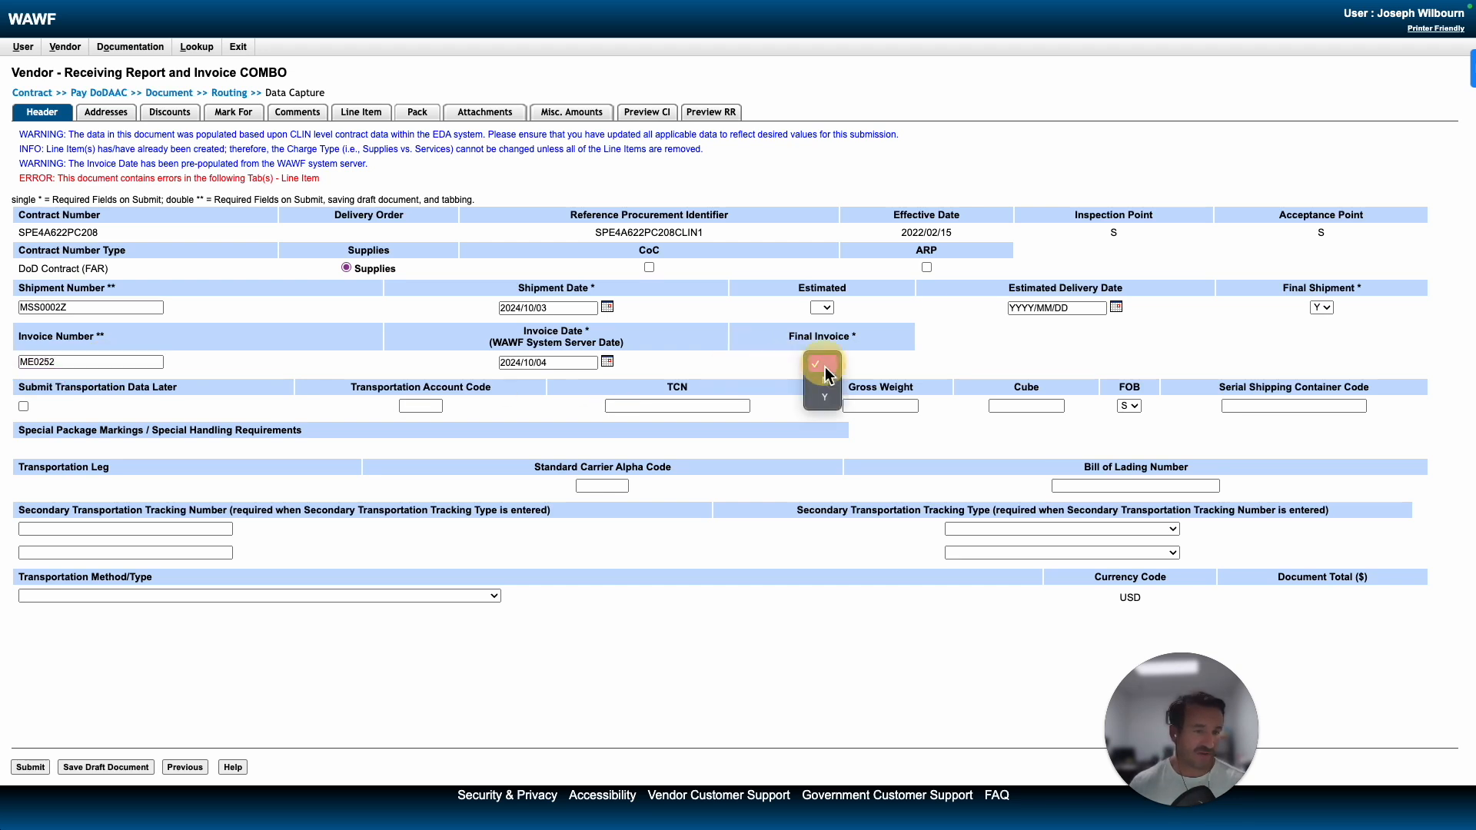
pyautogui.click(819, 397)
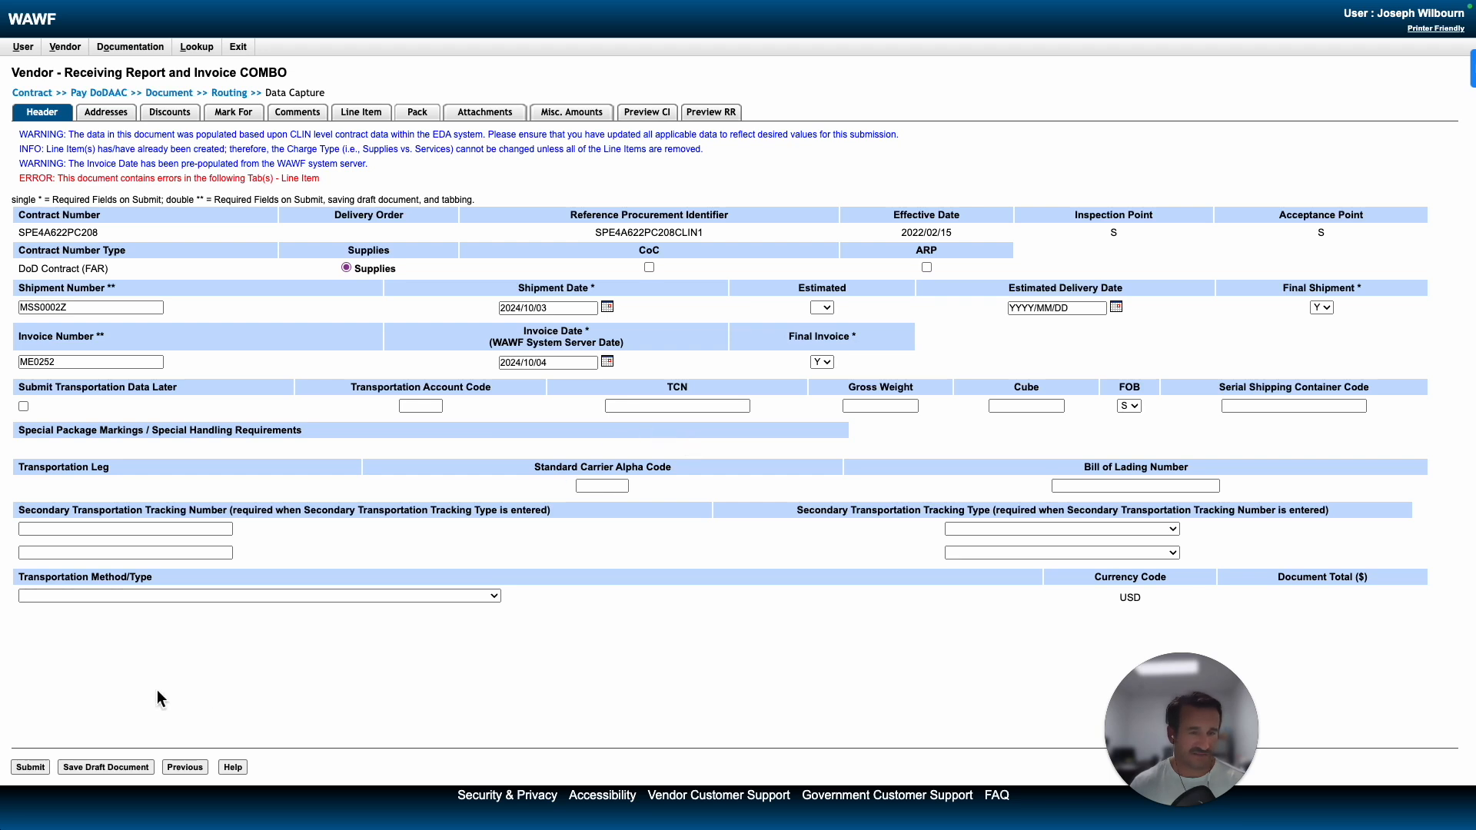
# Step: Review the document's addresses for the payee and the administering, inspecting, ship-to, payment, issuing and accepting offices
pyautogui.click(108, 112)
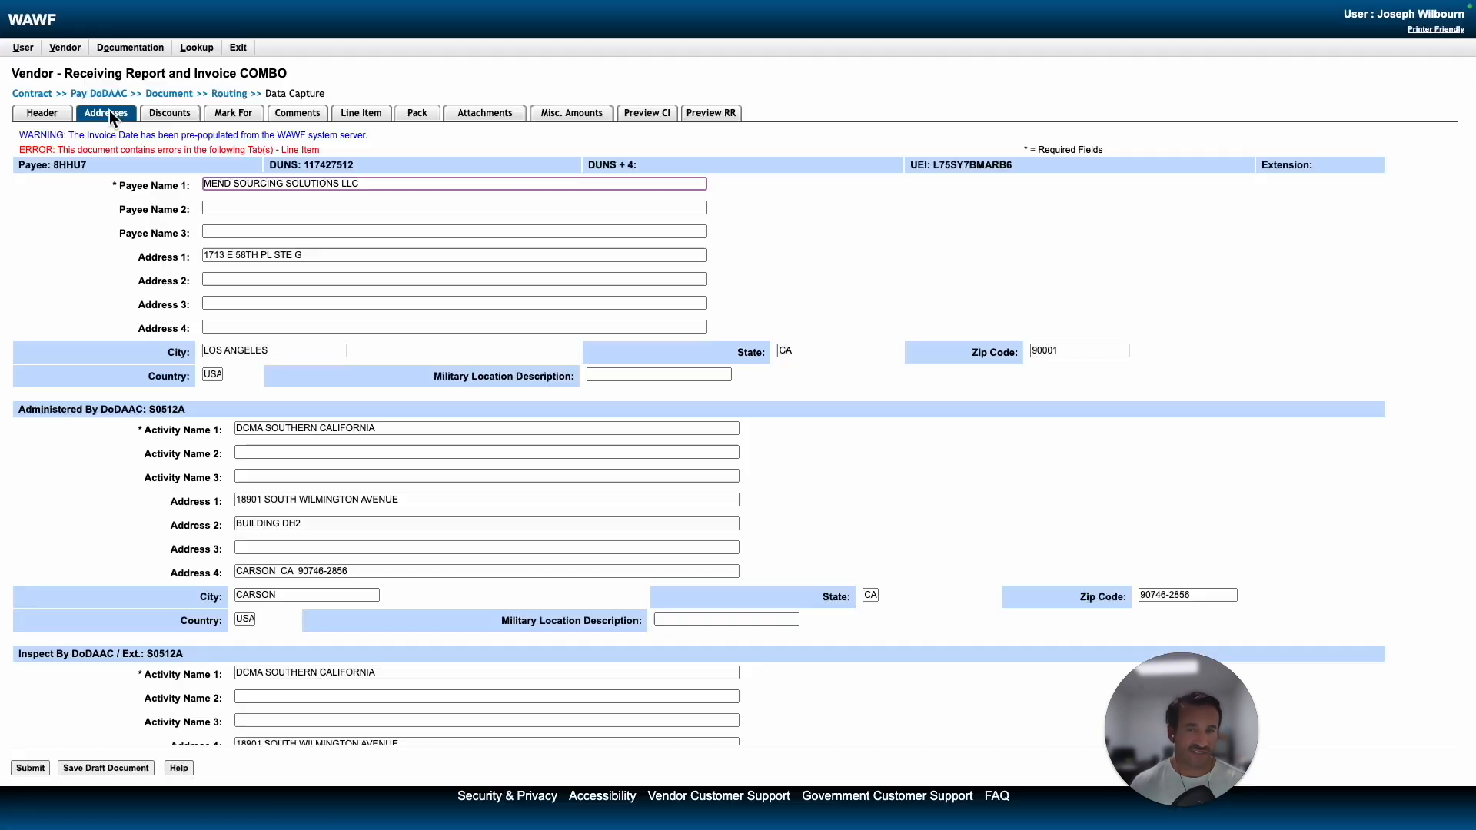
pyautogui.scroll(-3, 288, 223)
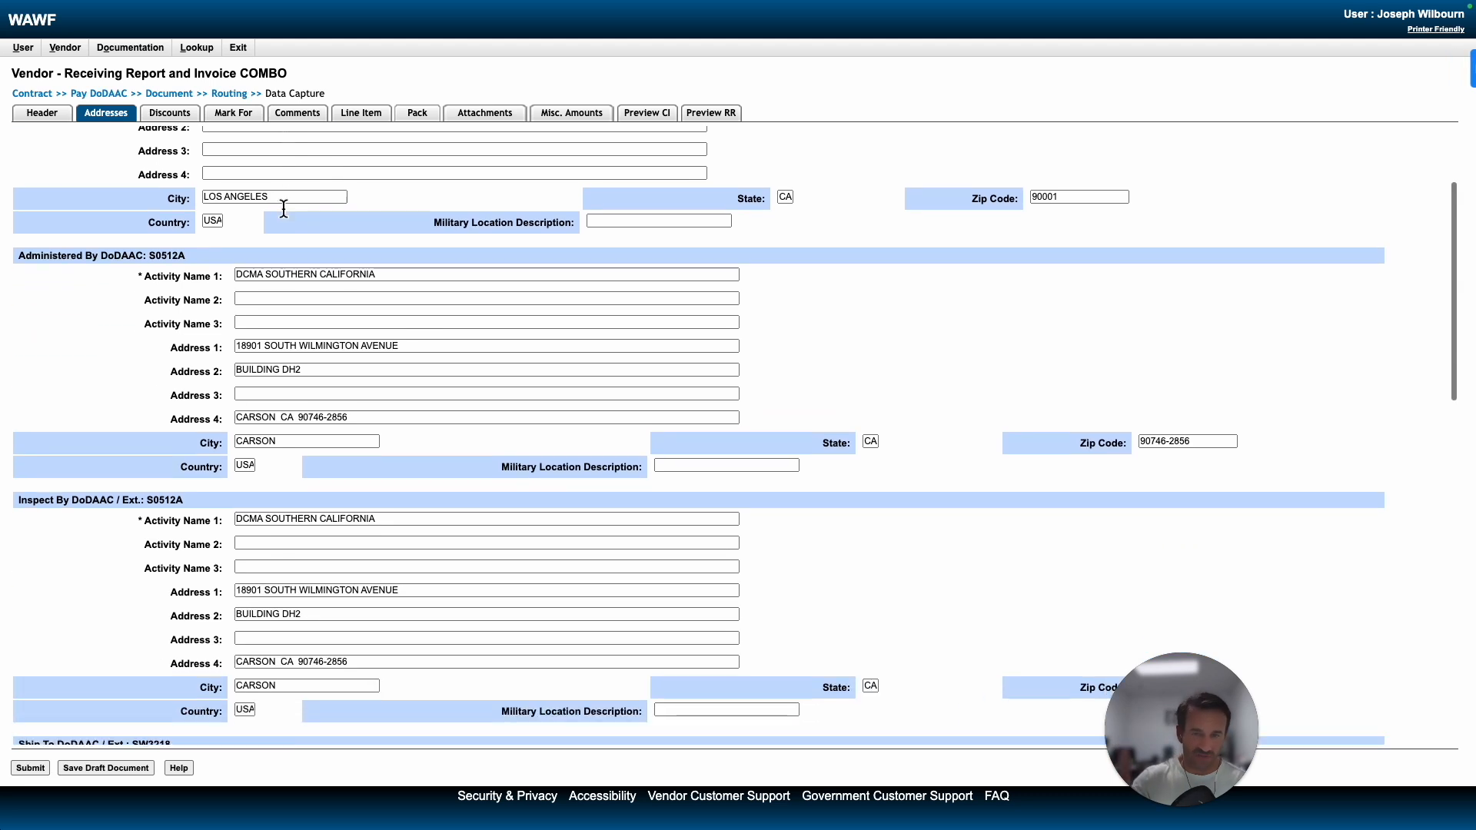
pyautogui.scroll(-10, 291, 231)
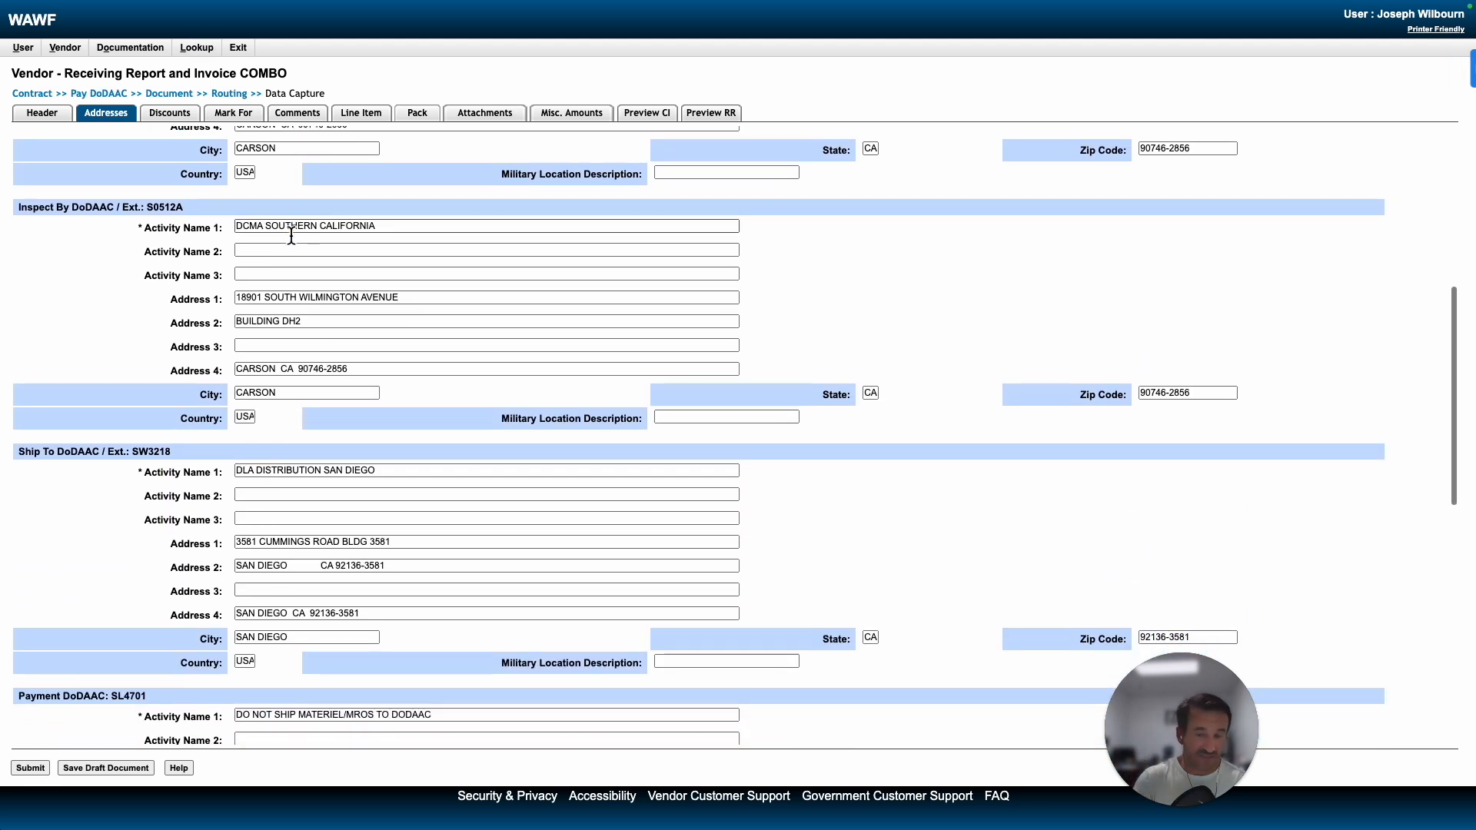
pyautogui.scroll(-9, 291, 232)
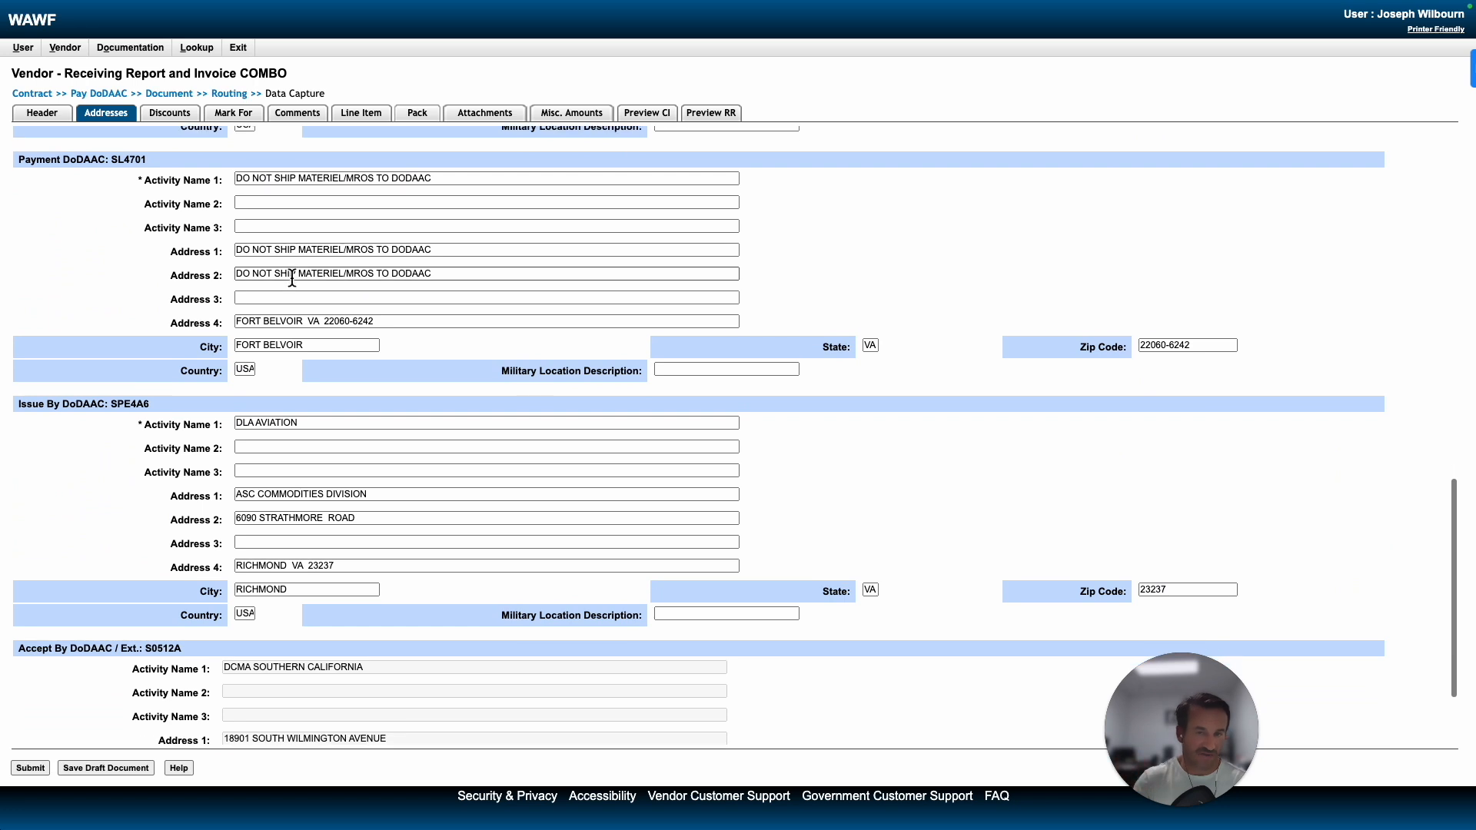
pyautogui.scroll(11, 280, 273)
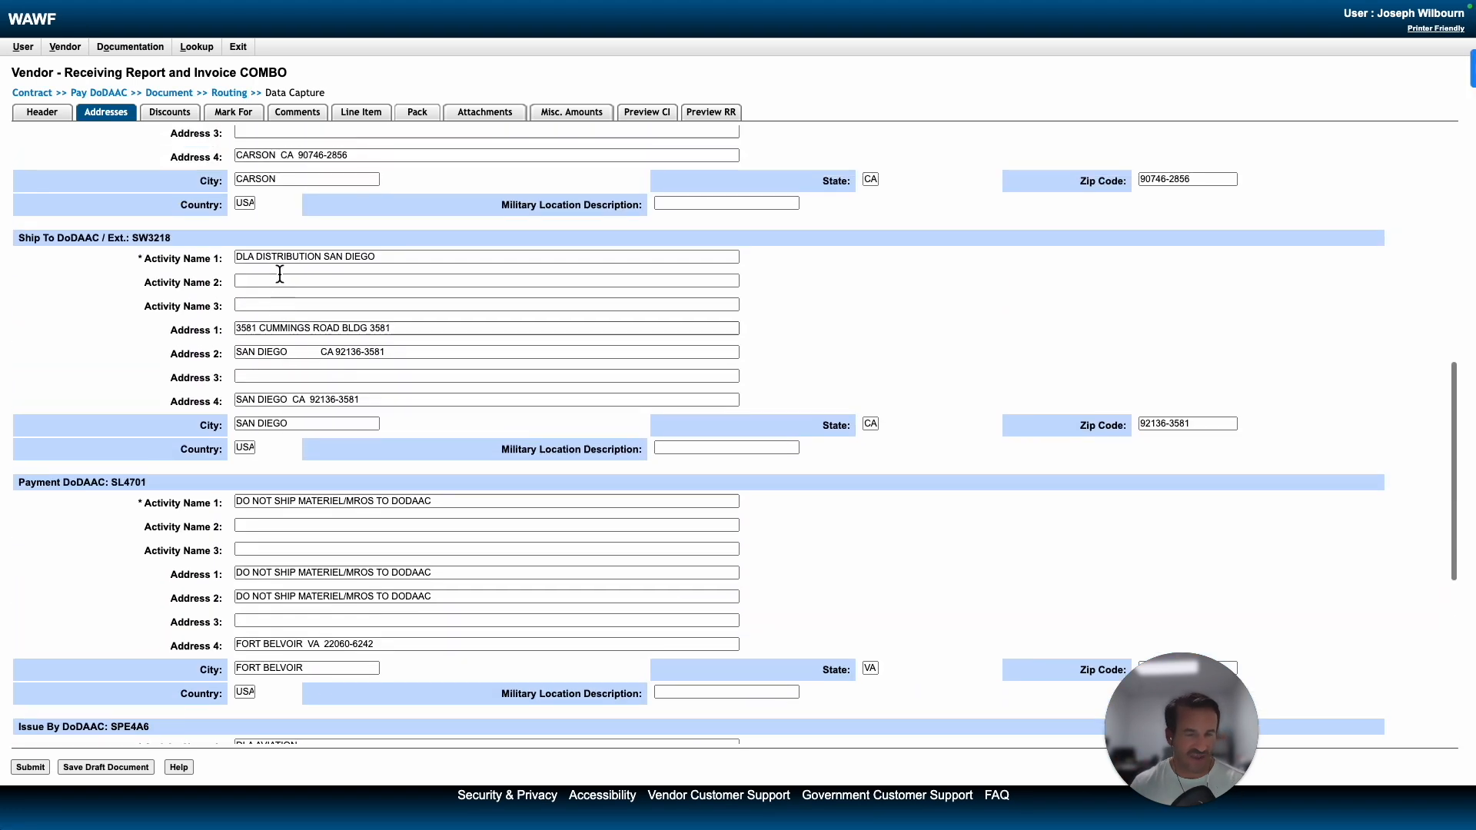
pyautogui.scroll(8, 279, 270)
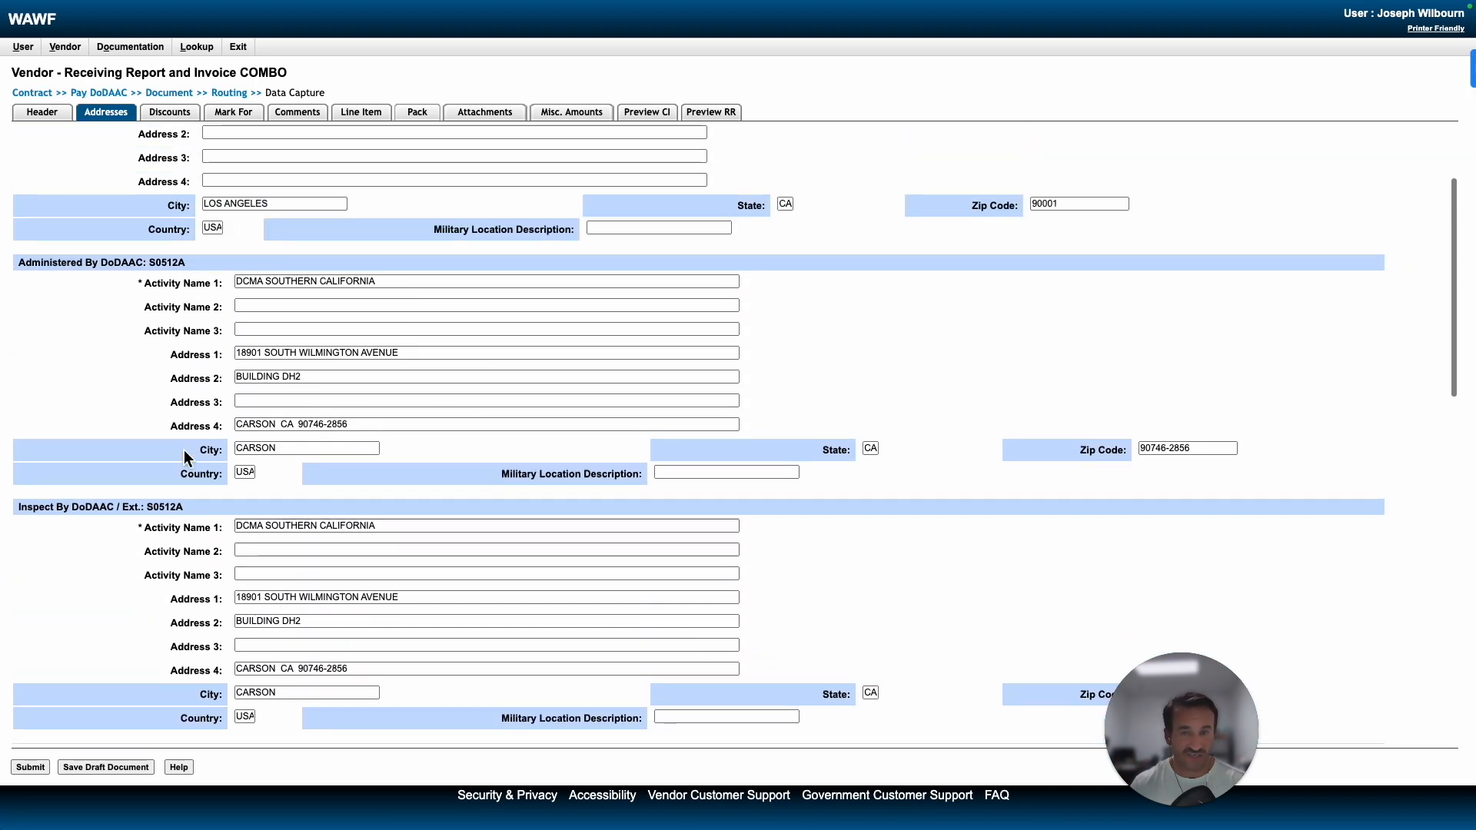
pyautogui.scroll(-19, 152, 369)
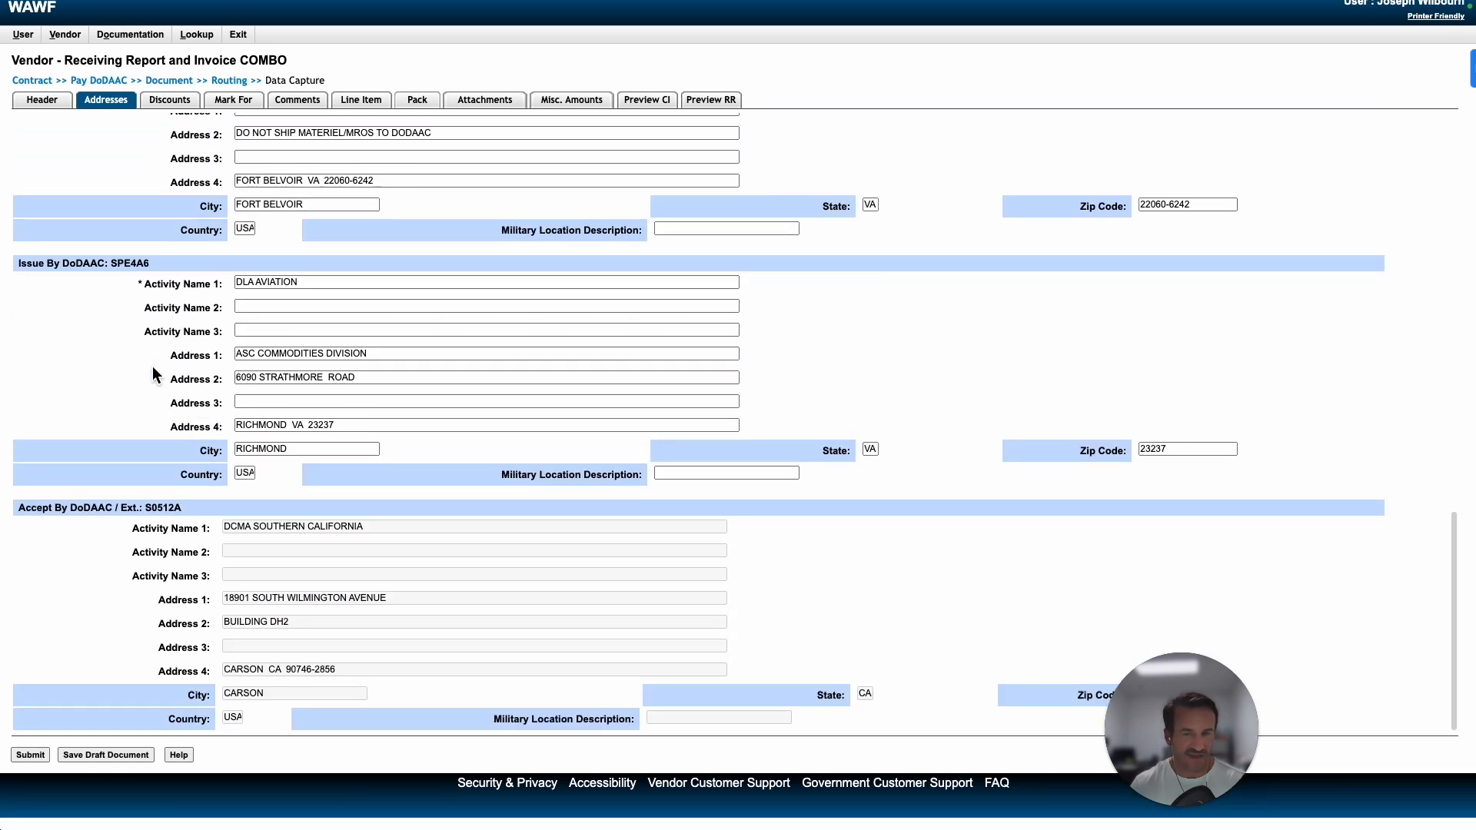
pyautogui.scroll(19, 152, 366)
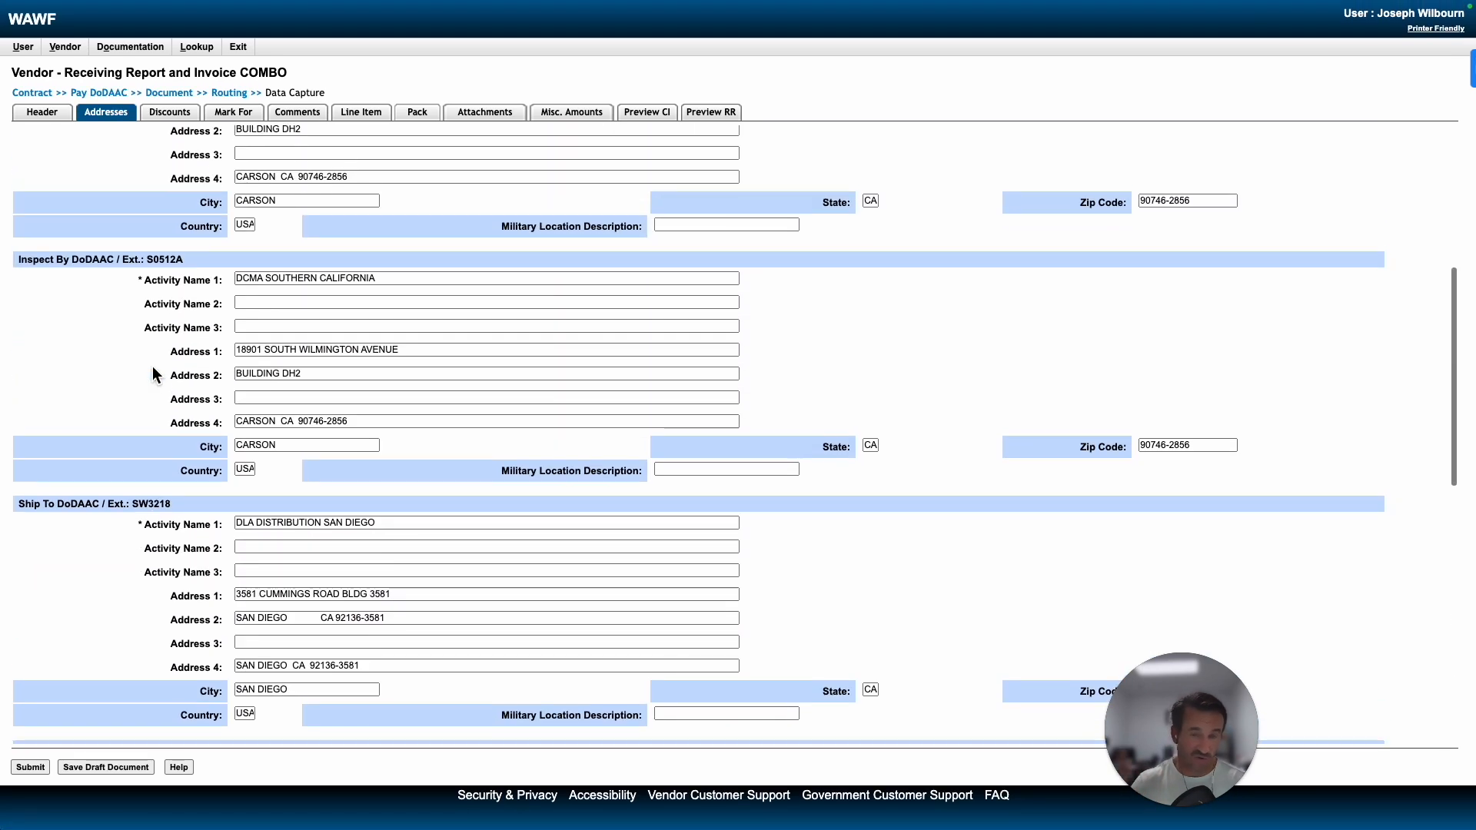
pyautogui.scroll(5, 153, 366)
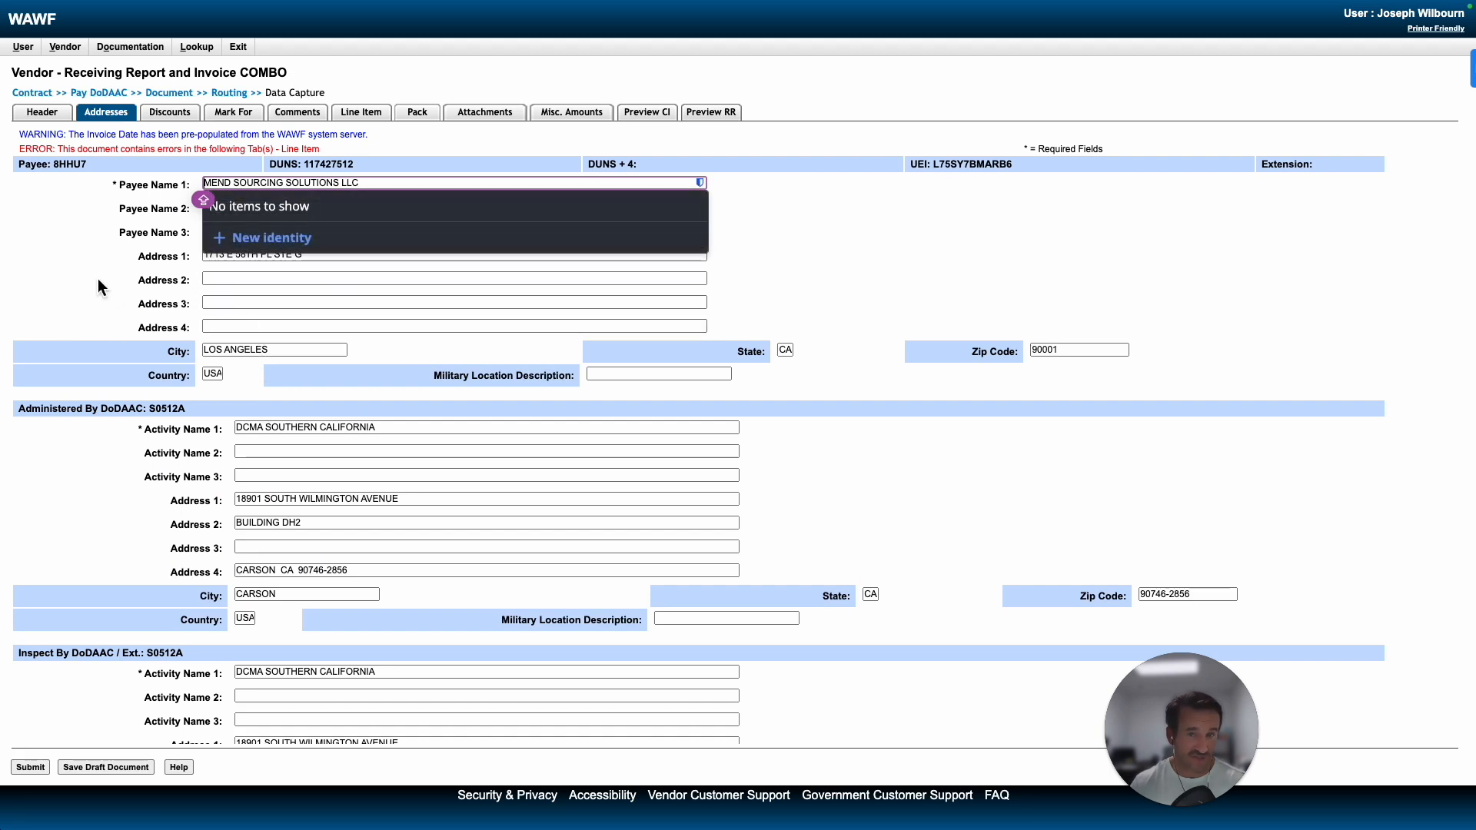
# Step: Enter the Mark For Rep text "1 BOX. TOTAL FULL SHIPMENT OF 3414 PCS. THIS COMPLETES CONTRACT. AND TRACKING NUMBER IS XYZ"
pyautogui.click(173, 115)
pyautogui.click(173, 115)
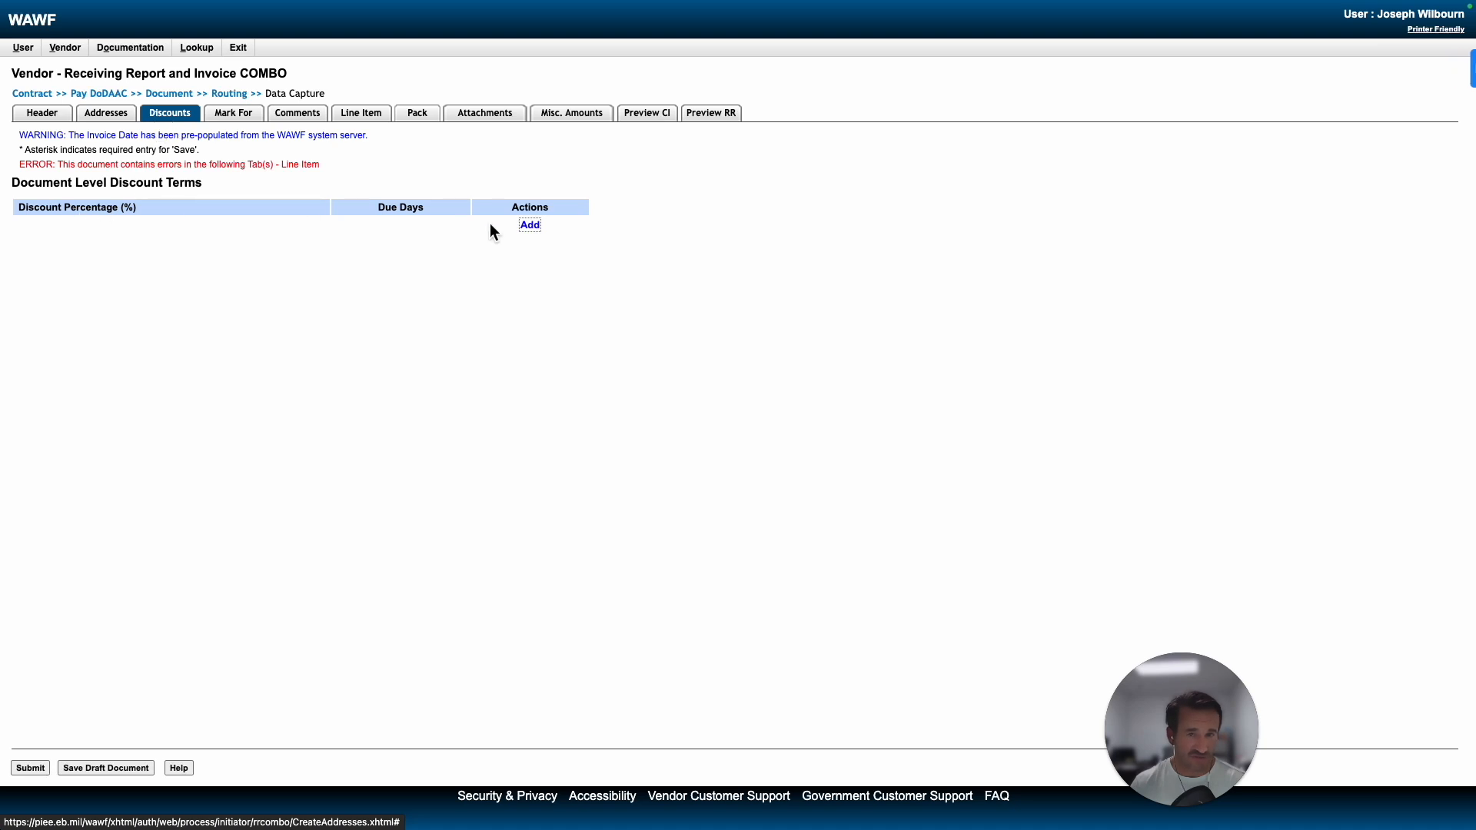
pyautogui.click(233, 113)
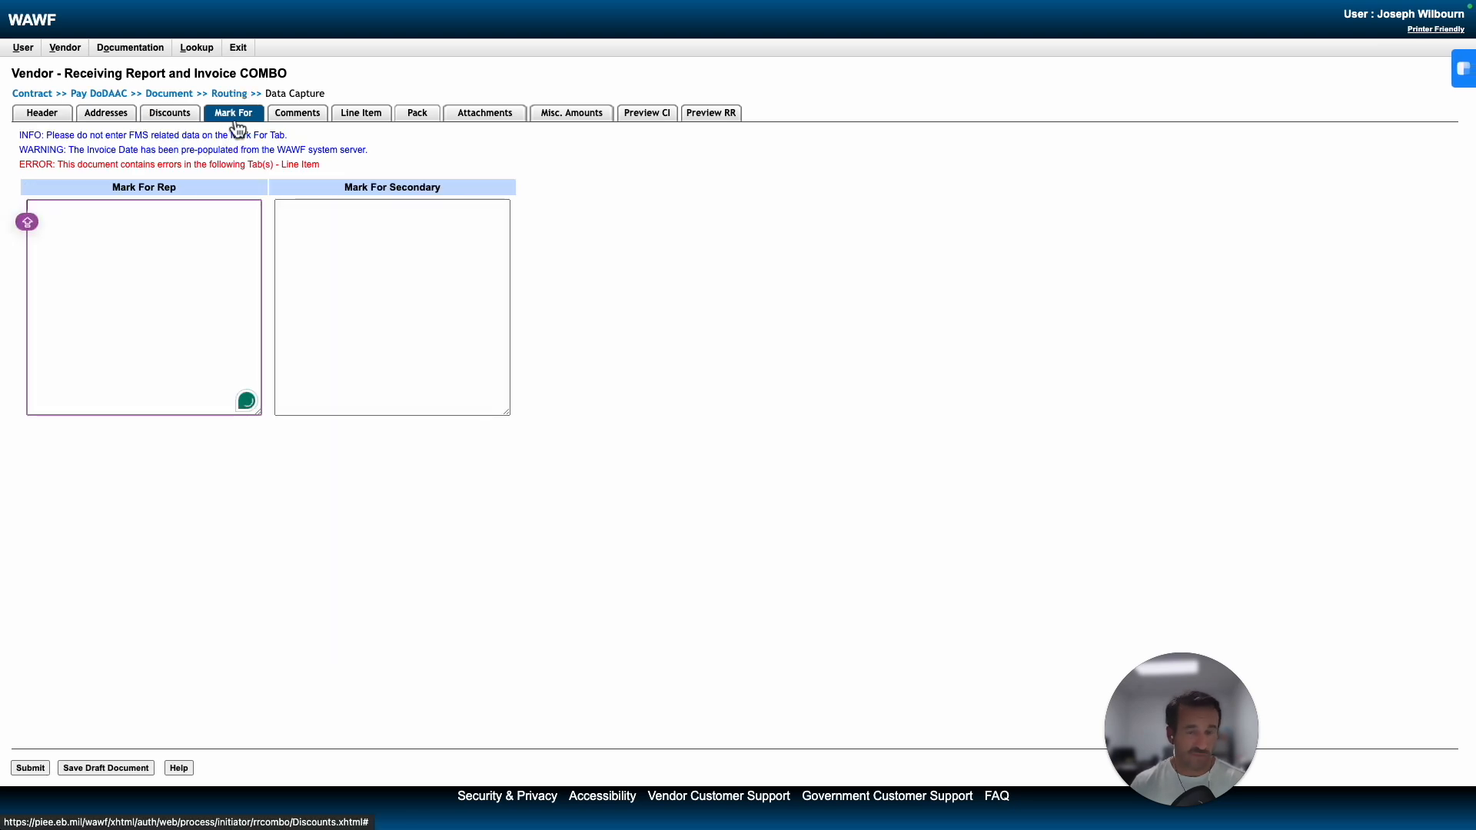
pyautogui.click(320, 119)
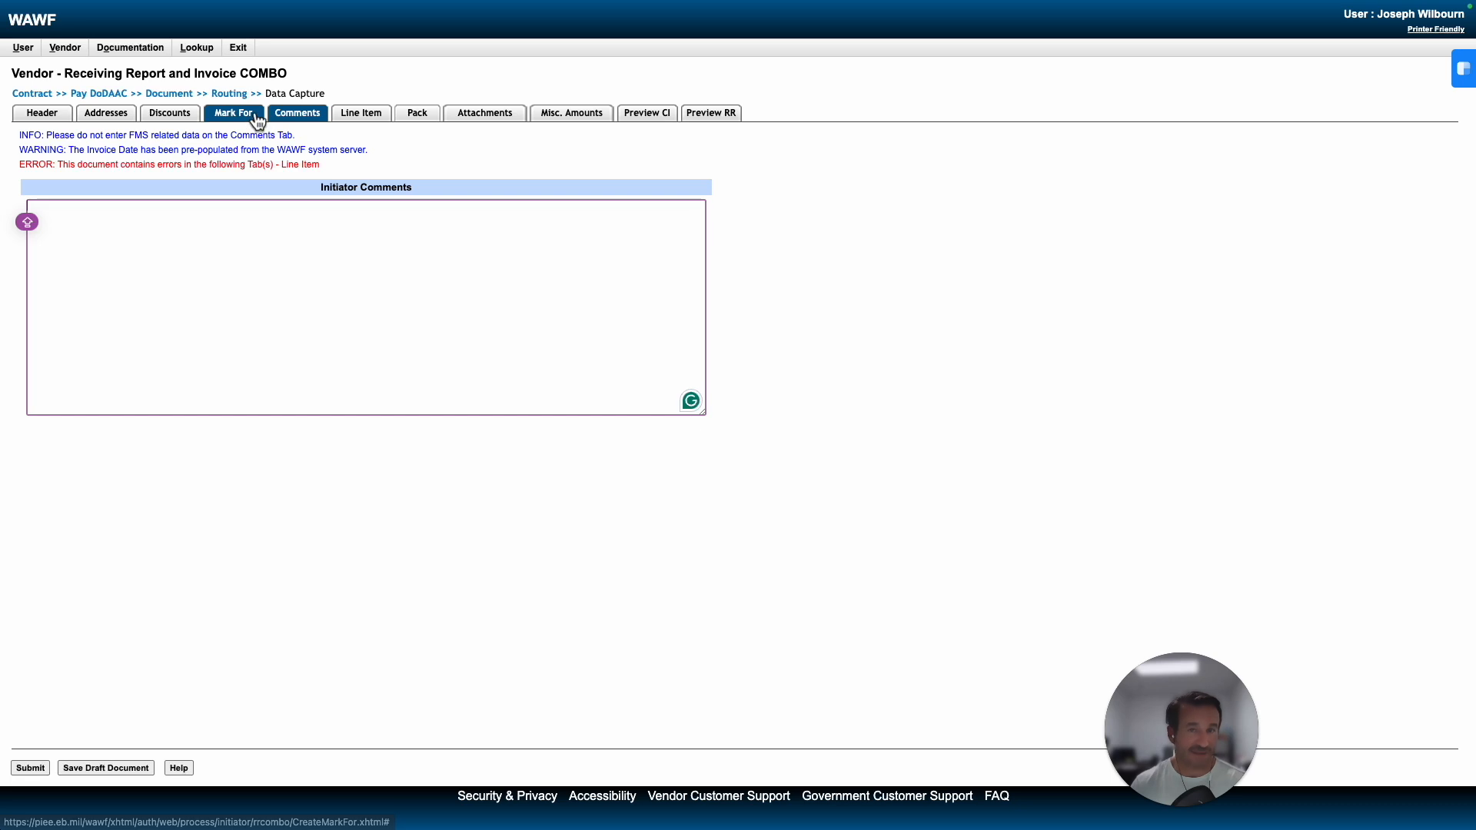
pyautogui.click(257, 121)
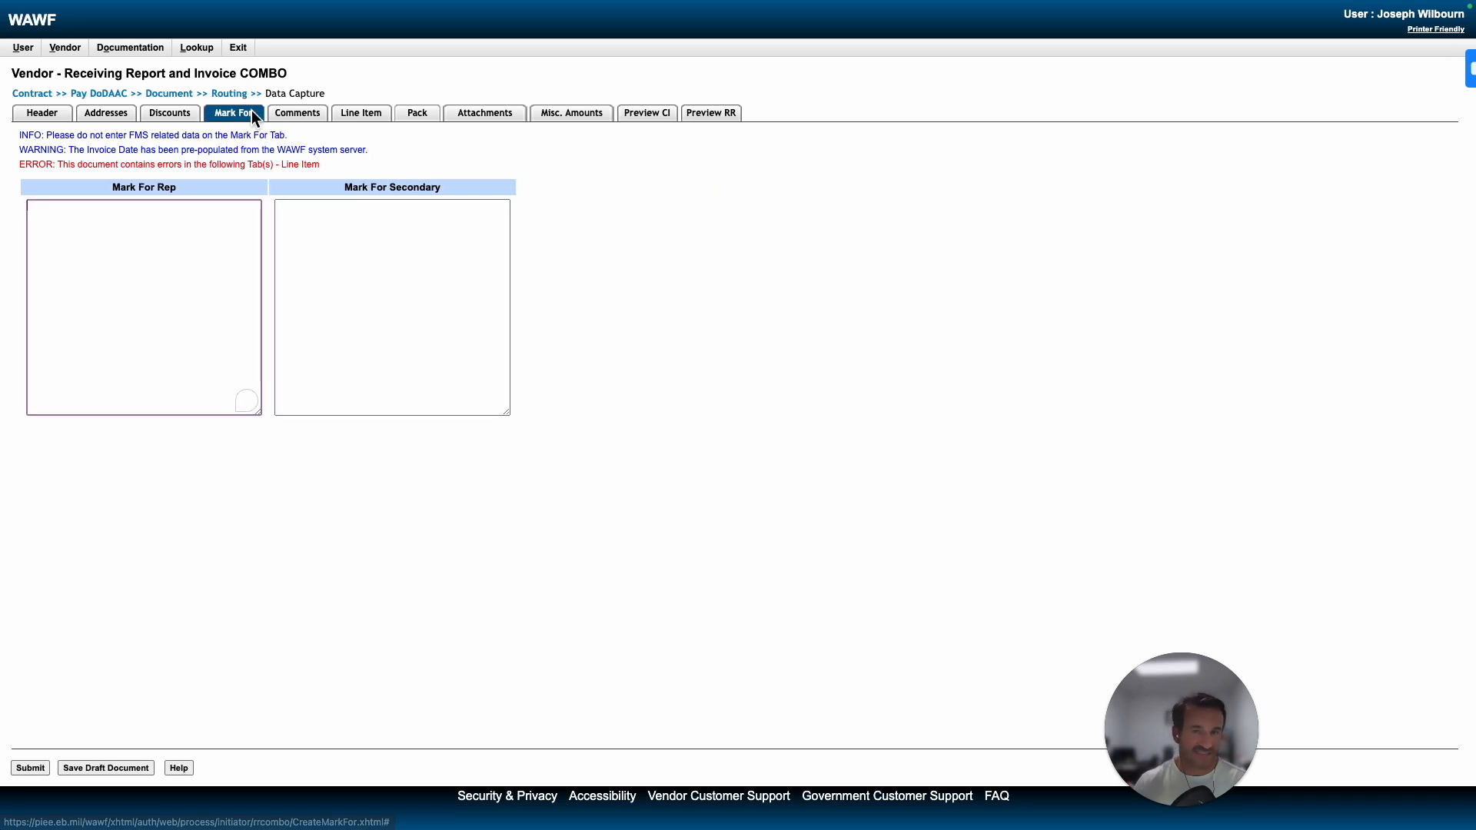
pyautogui.click(226, 227)
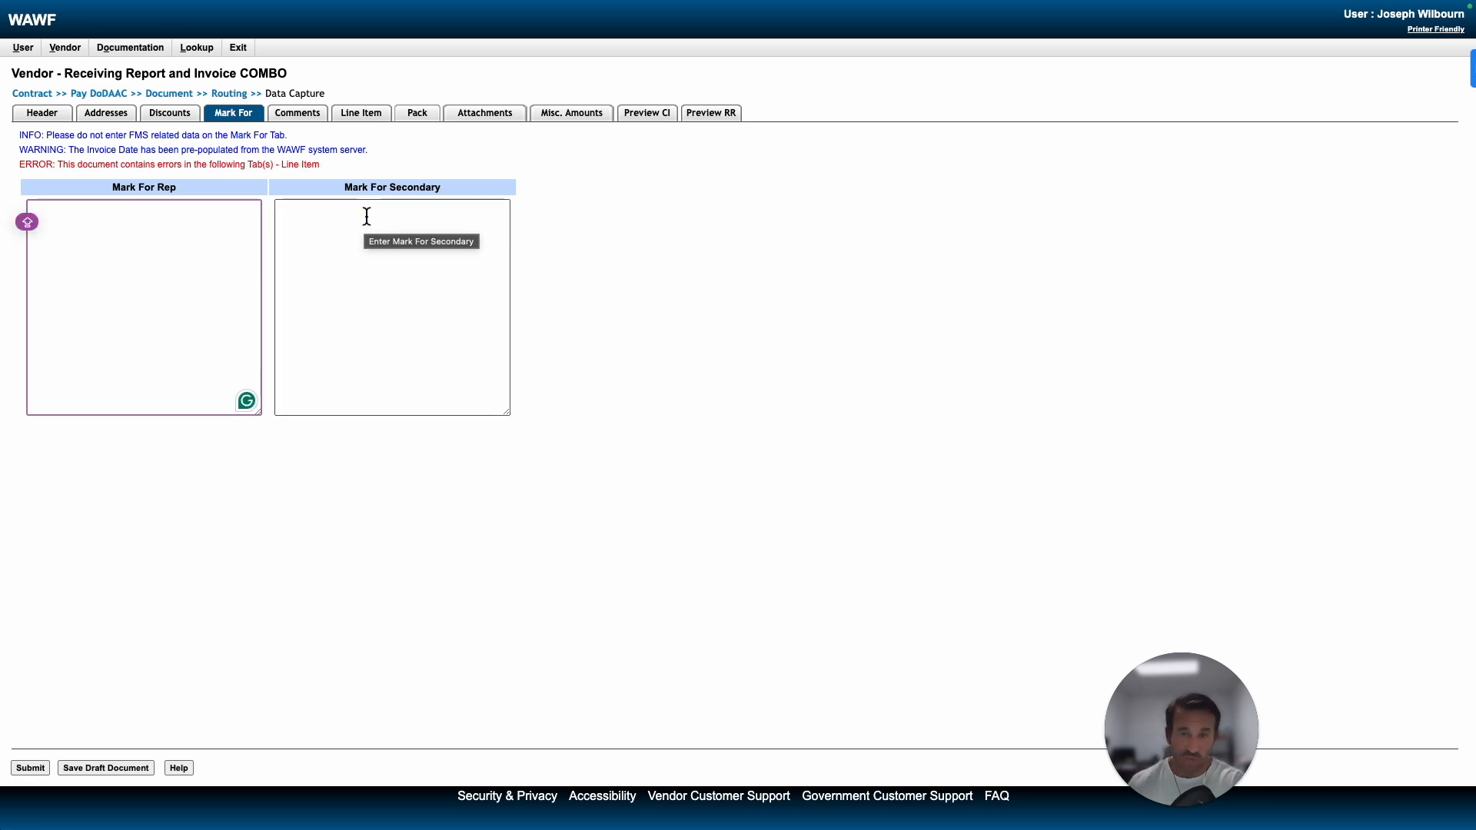
pyautogui.write('1 BOX. TOTAL FULL SHIPMENT OF 3414 PCS. THIS COMPLETES CONTRACT. AND TRACKING NUMBER IS XYZ')
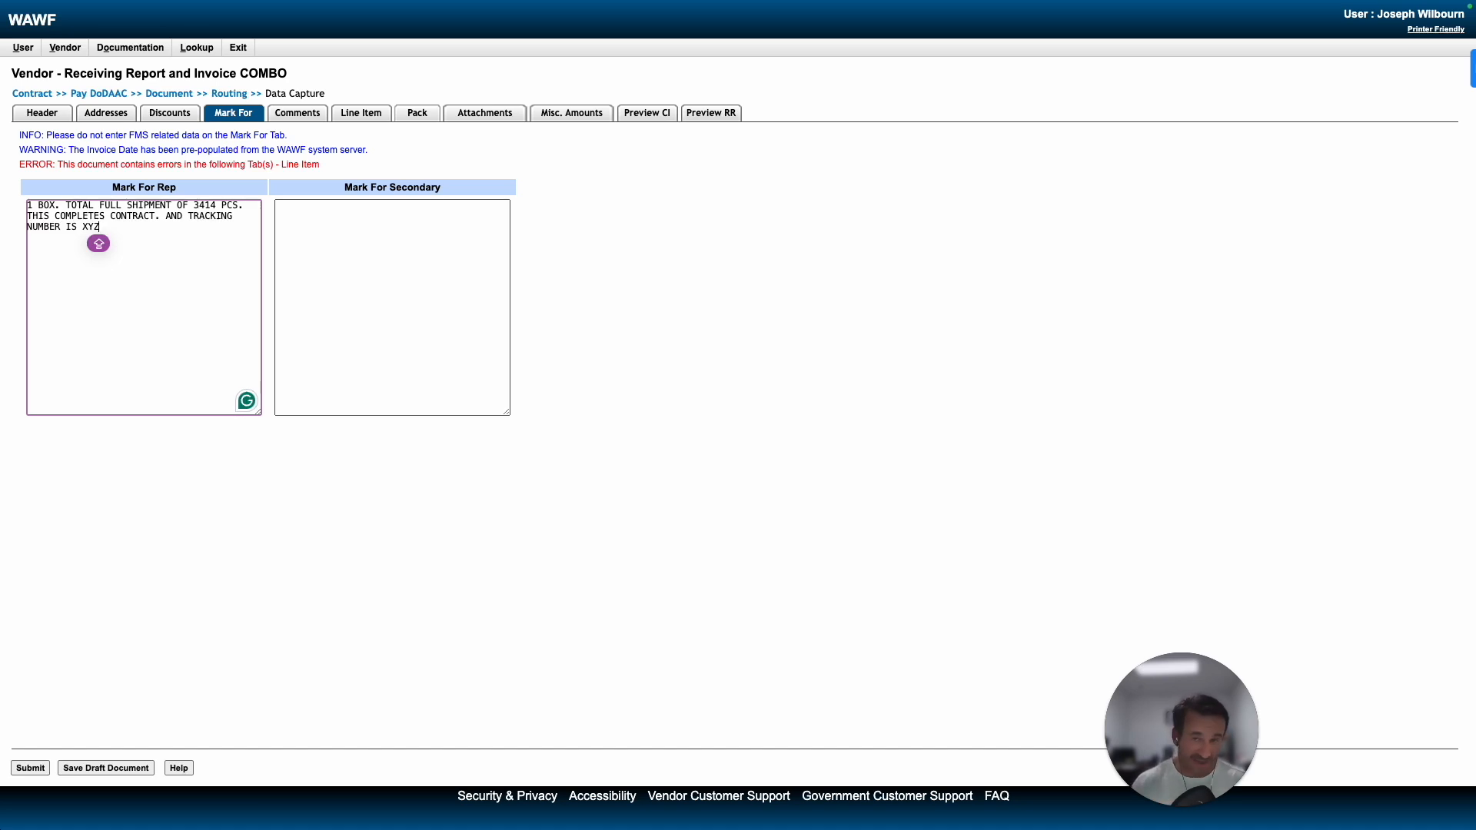
# Step: Copy the full Mark For Rep text into Mark For Secondary, keeping the original text in place
pyautogui.press('super+a')
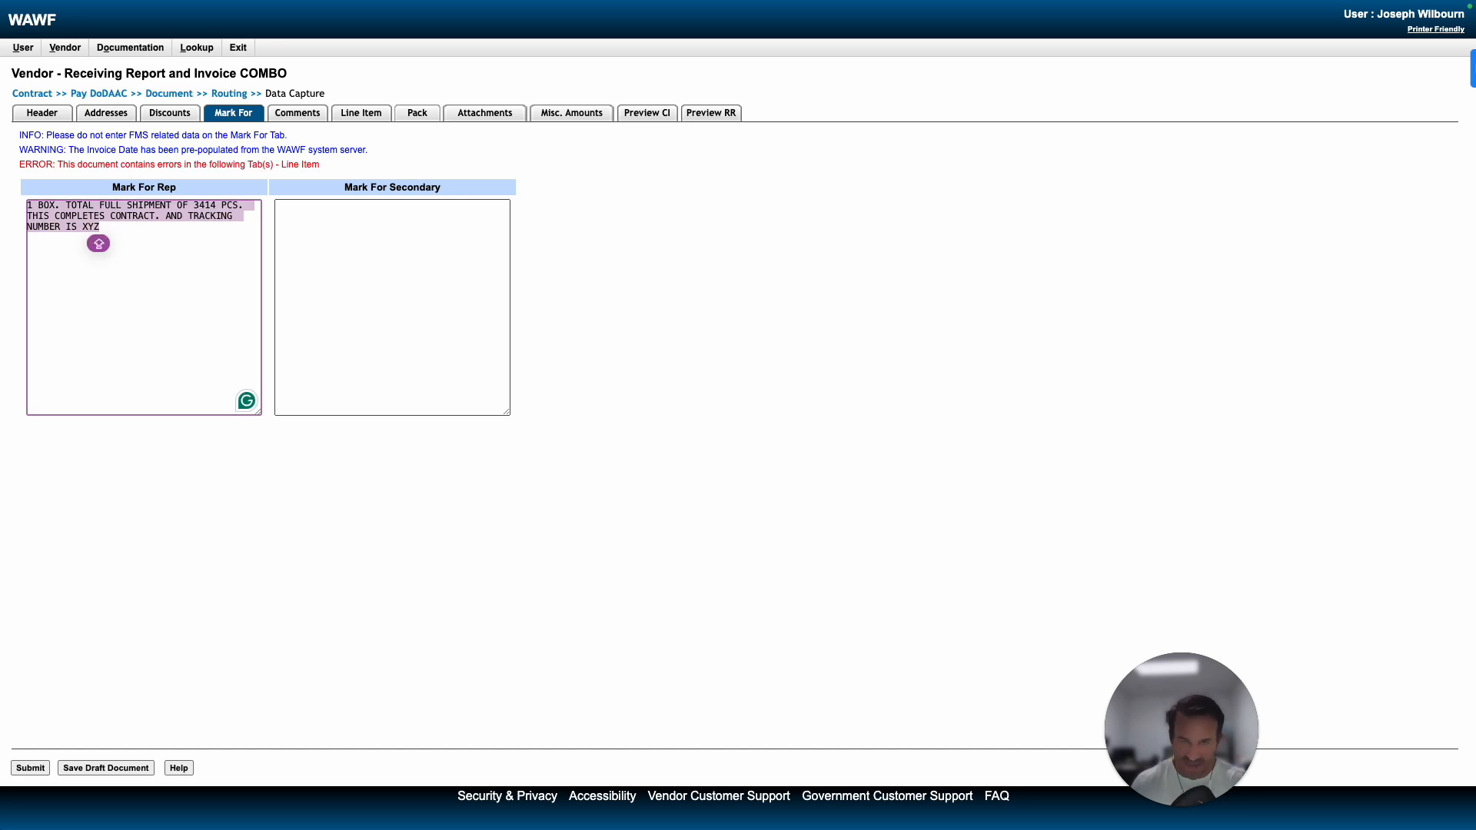
pyautogui.press('super+x')
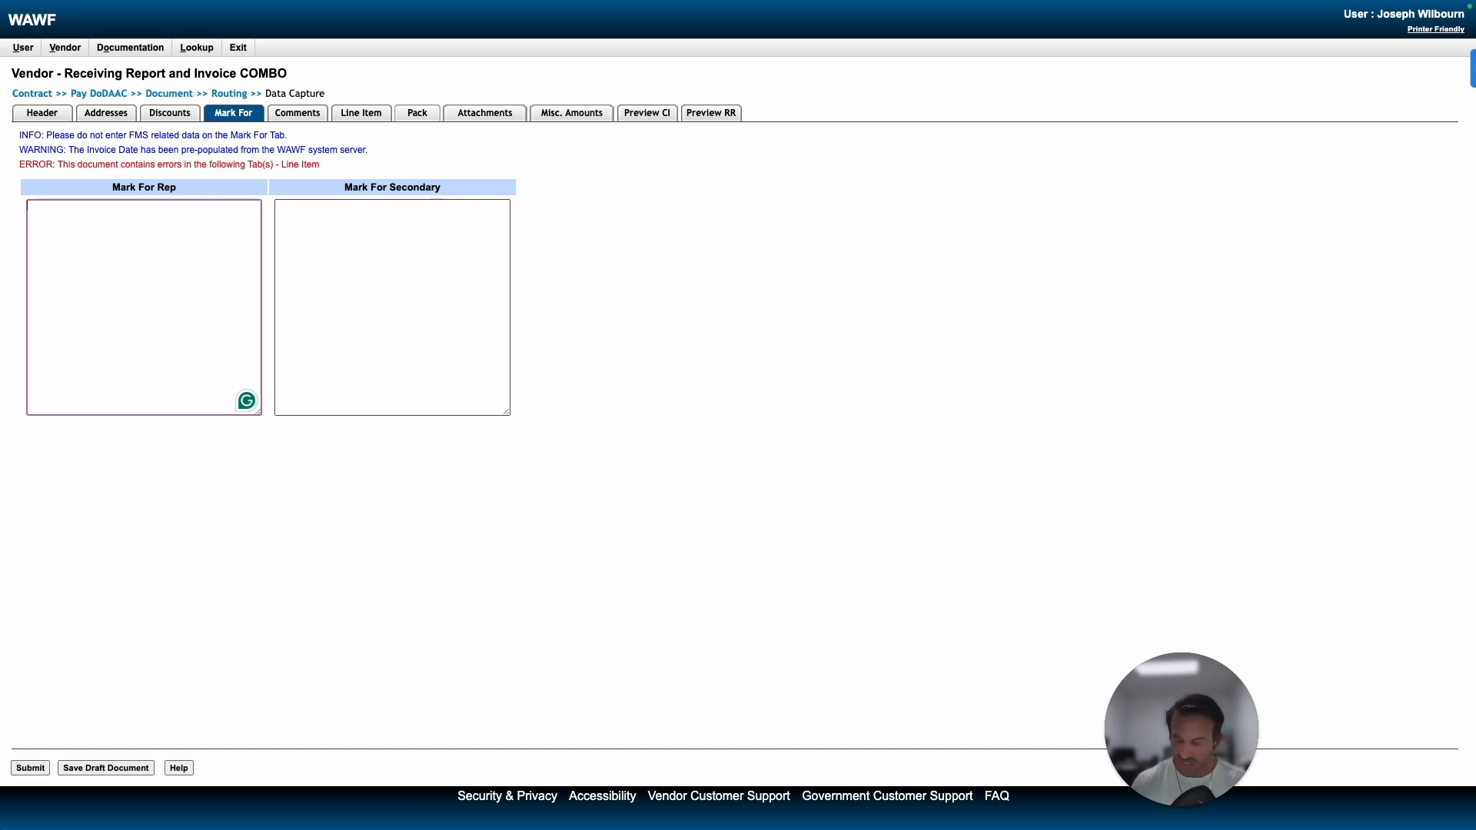
pyautogui.press('super+v')
pyautogui.click(437, 298)
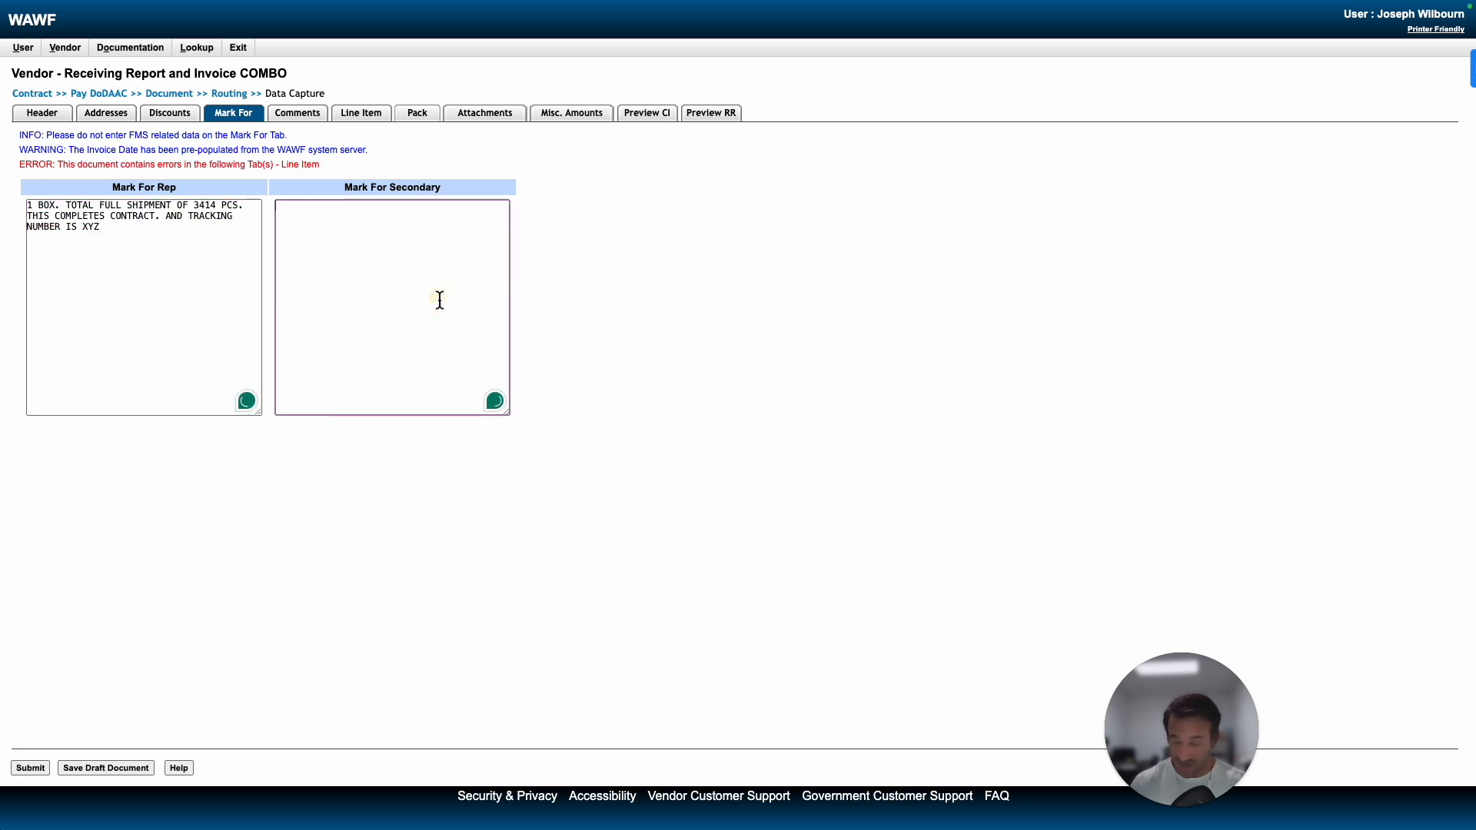
pyautogui.press('super+v')
# Step: Paste the same shipment and tracking text into the Initiator Comments
pyautogui.click(283, 156)
pyautogui.click(298, 115)
pyautogui.click(253, 302)
pyautogui.press('super+v')
pyautogui.click(451, 491)
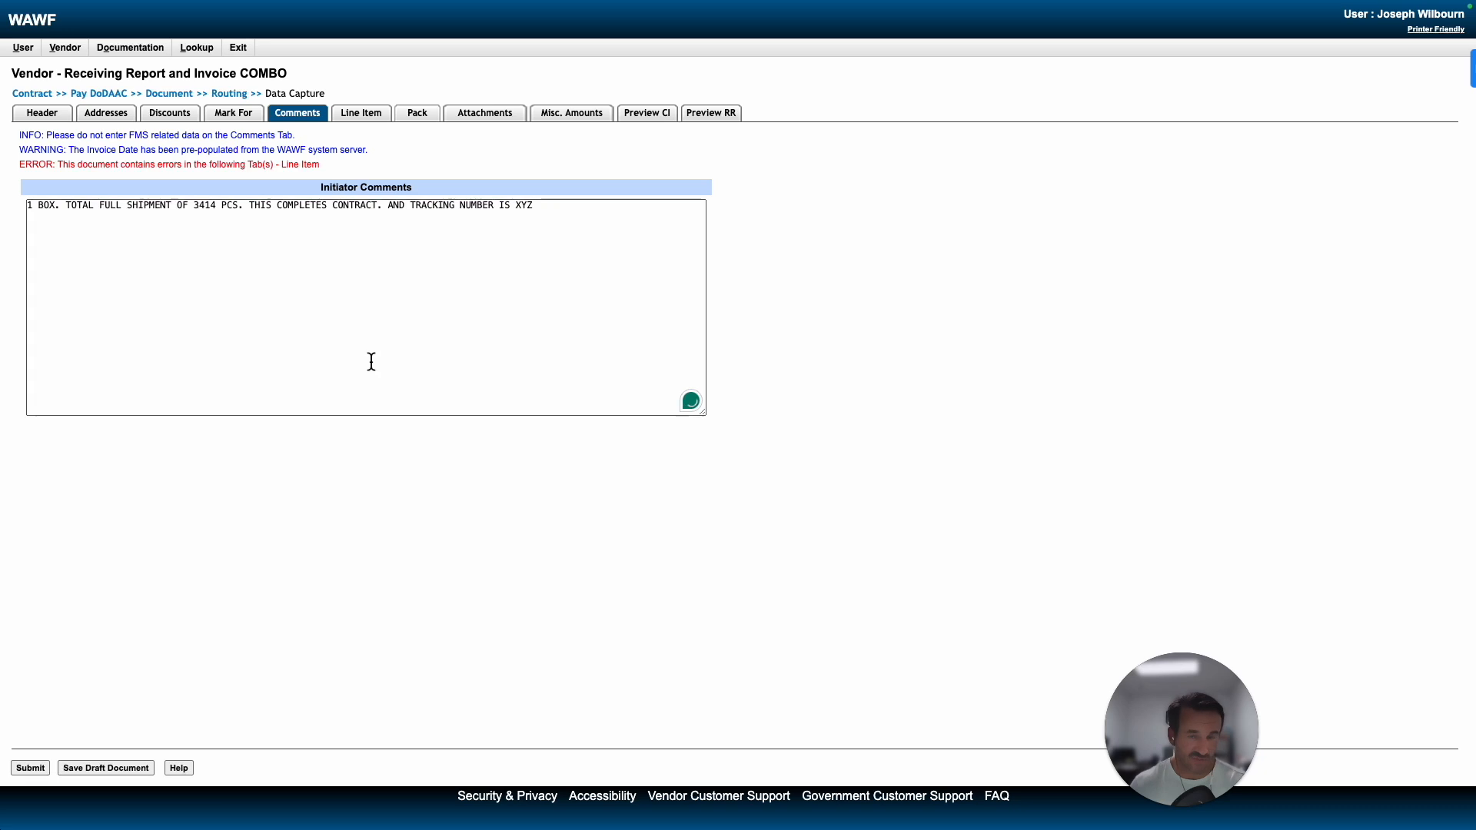
# Step: Open line item 0001 for editing and select FS - NATIONAL STOCK NUMBER as its Product/Service ID Qualifier
pyautogui.click(361, 120)
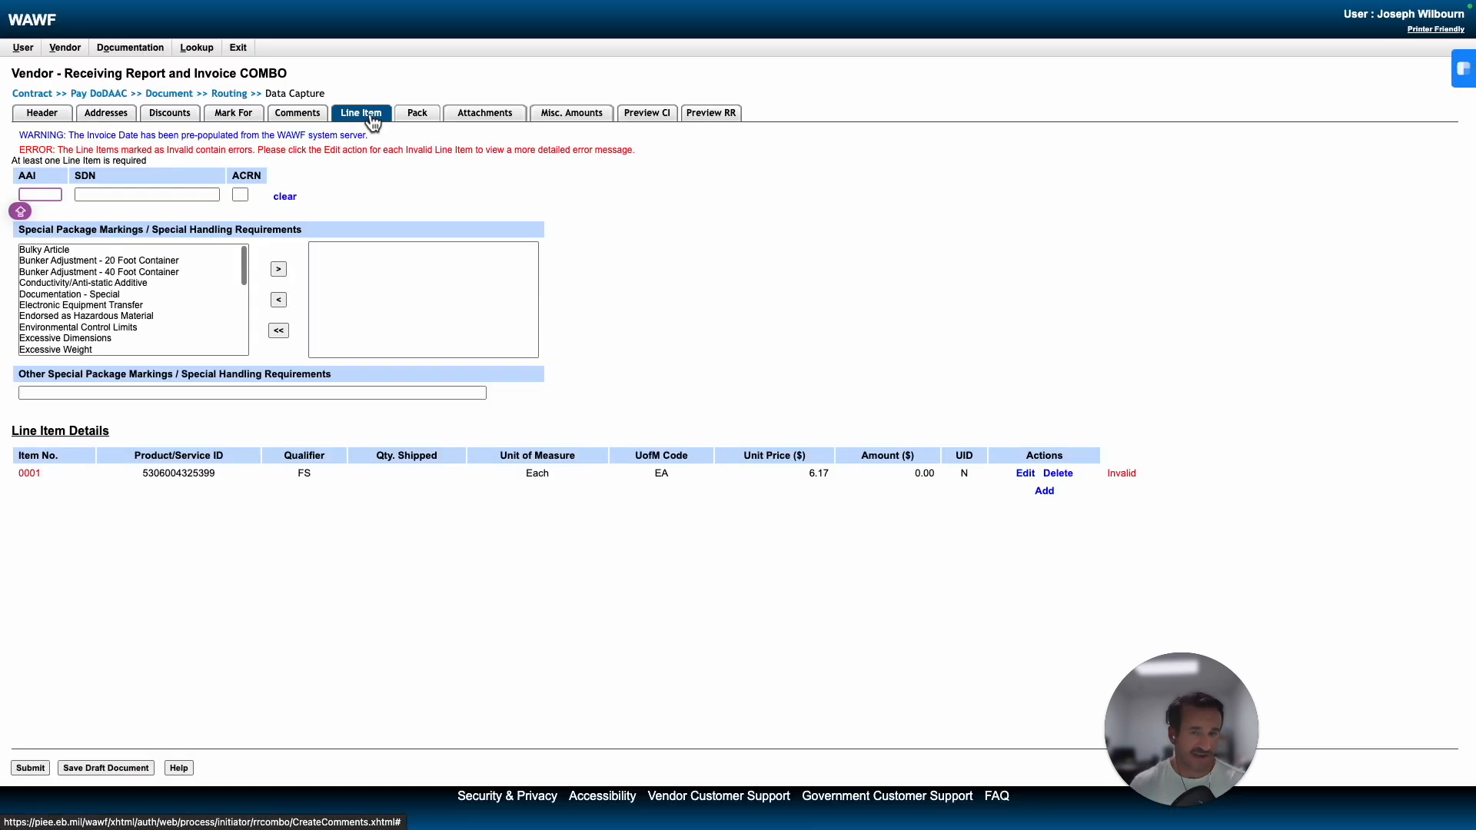
pyautogui.doubleClick(40, 475)
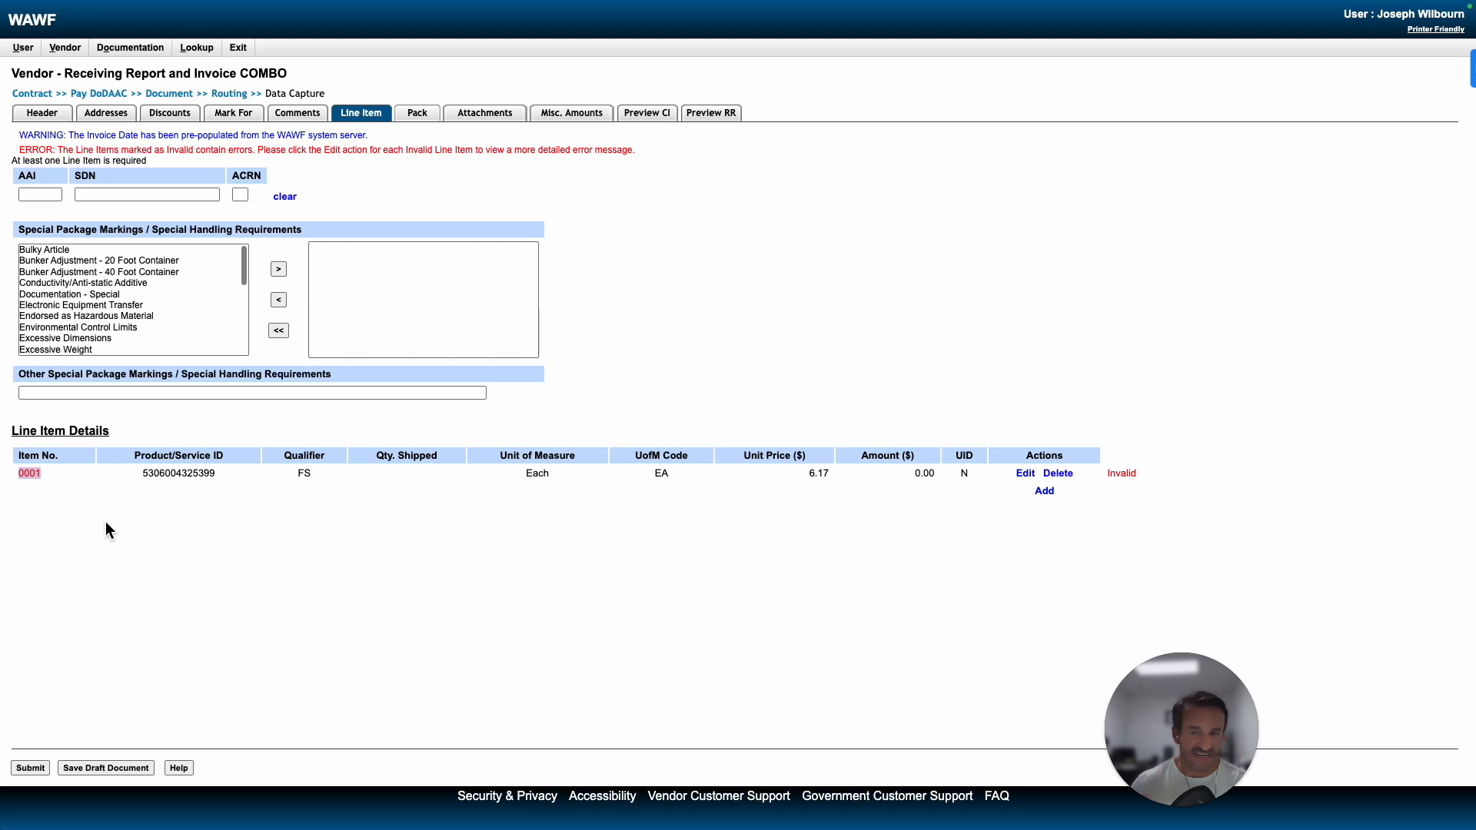
pyautogui.click(1026, 474)
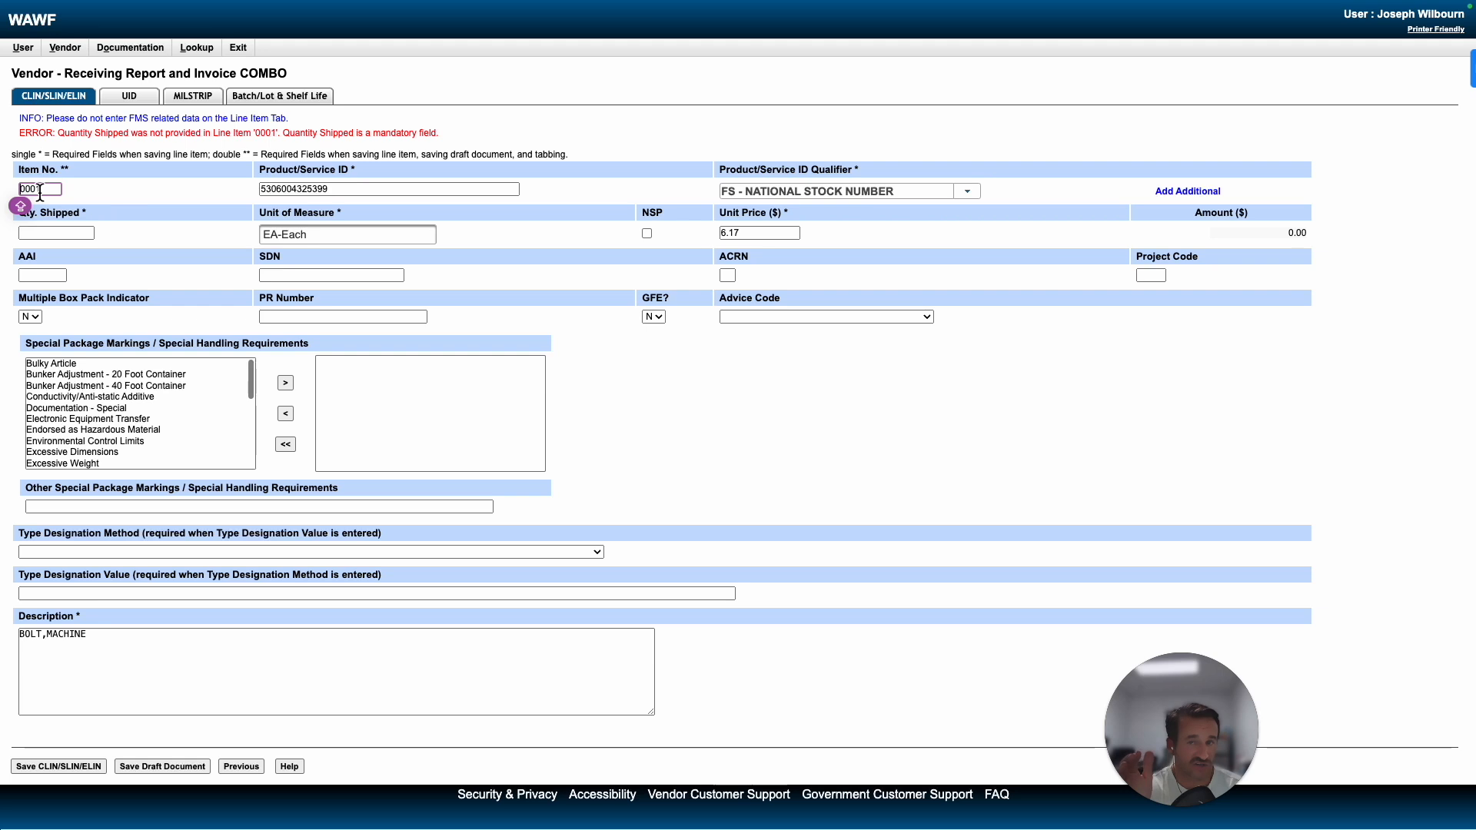
pyautogui.press('Tab')
pyautogui.click(965, 193)
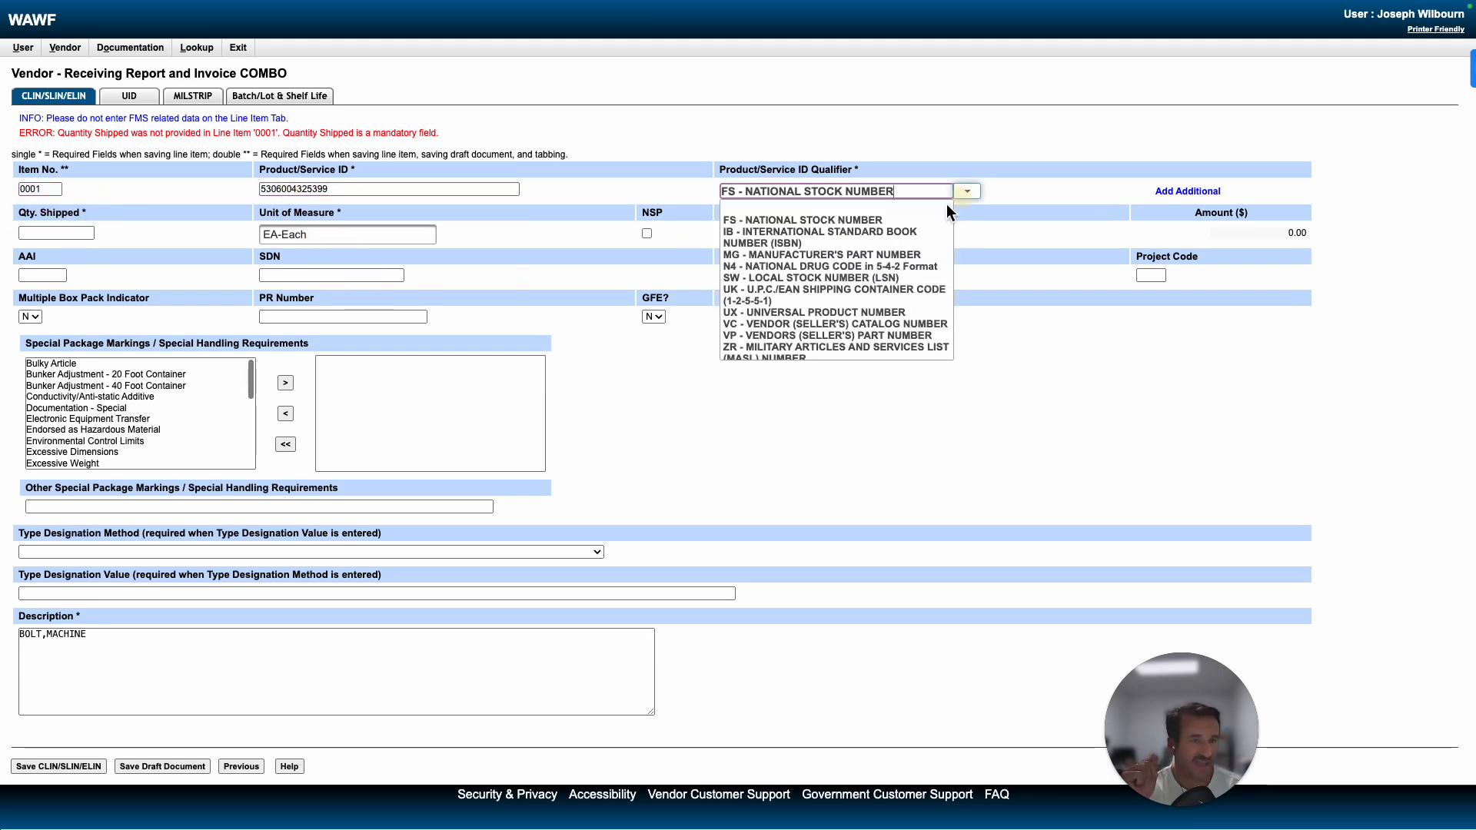
pyautogui.click(764, 220)
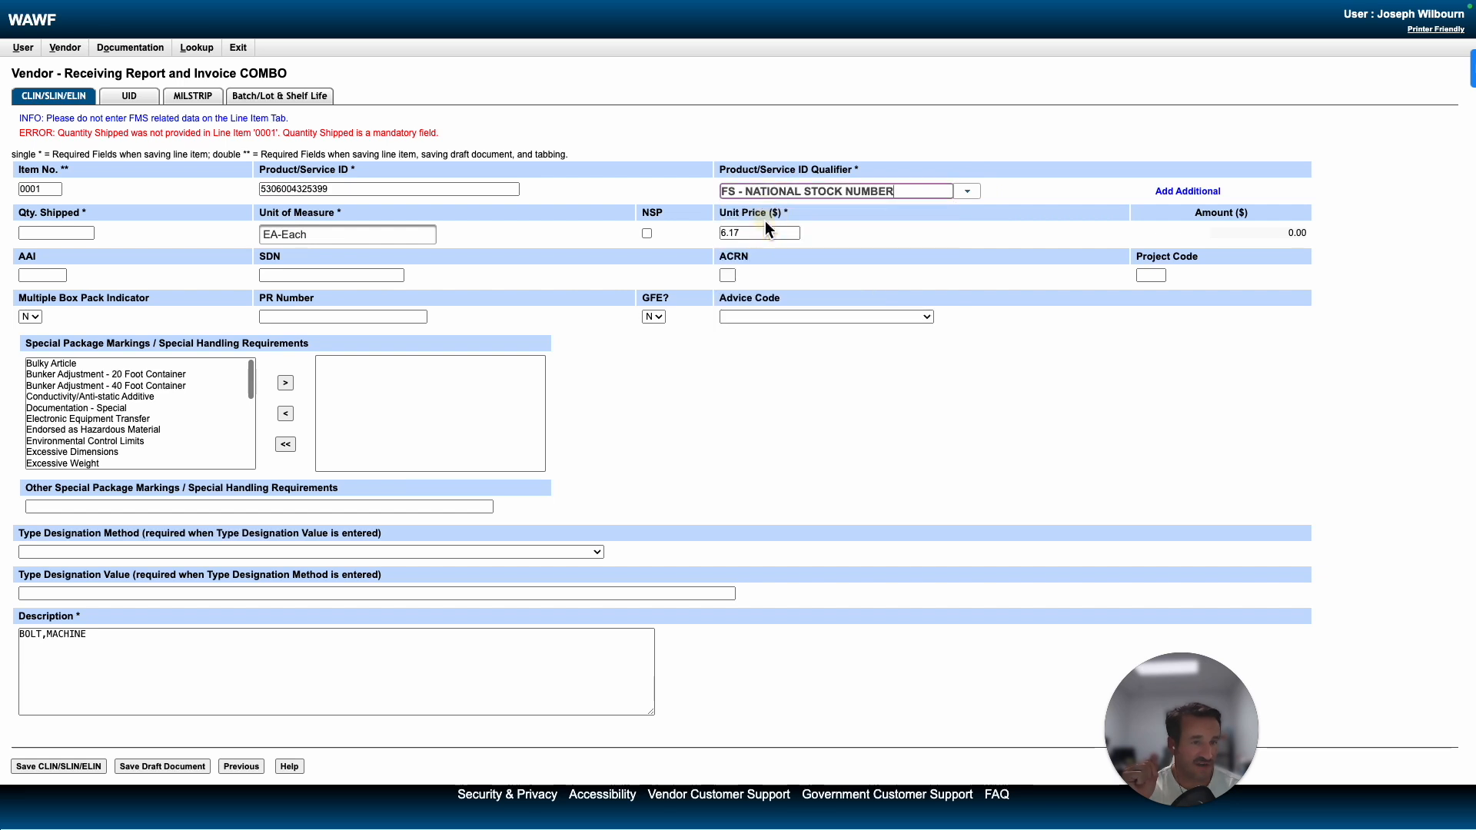
pyautogui.click(967, 191)
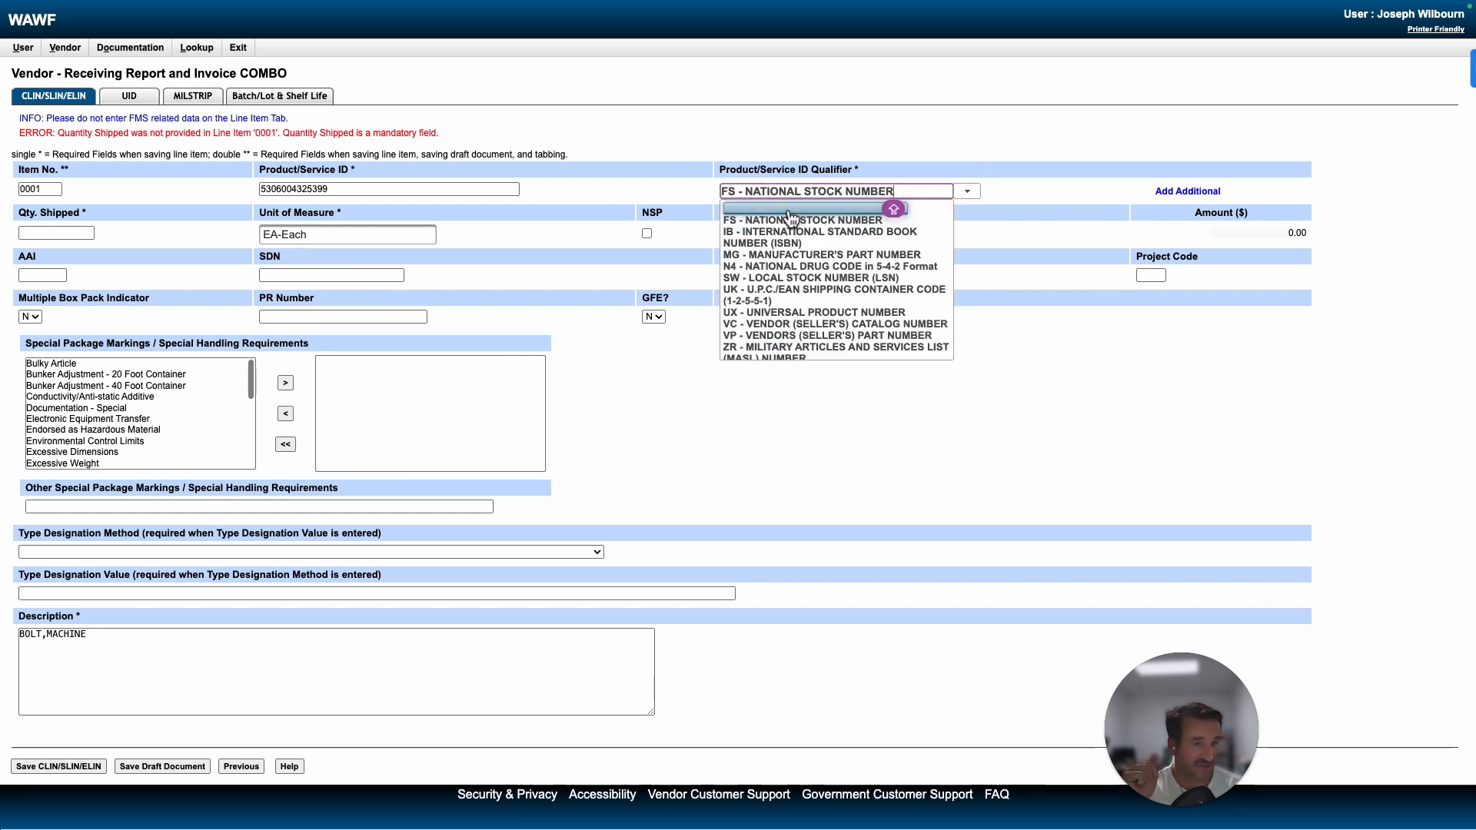
pyautogui.click(789, 217)
pyautogui.click(966, 191)
pyautogui.click(844, 222)
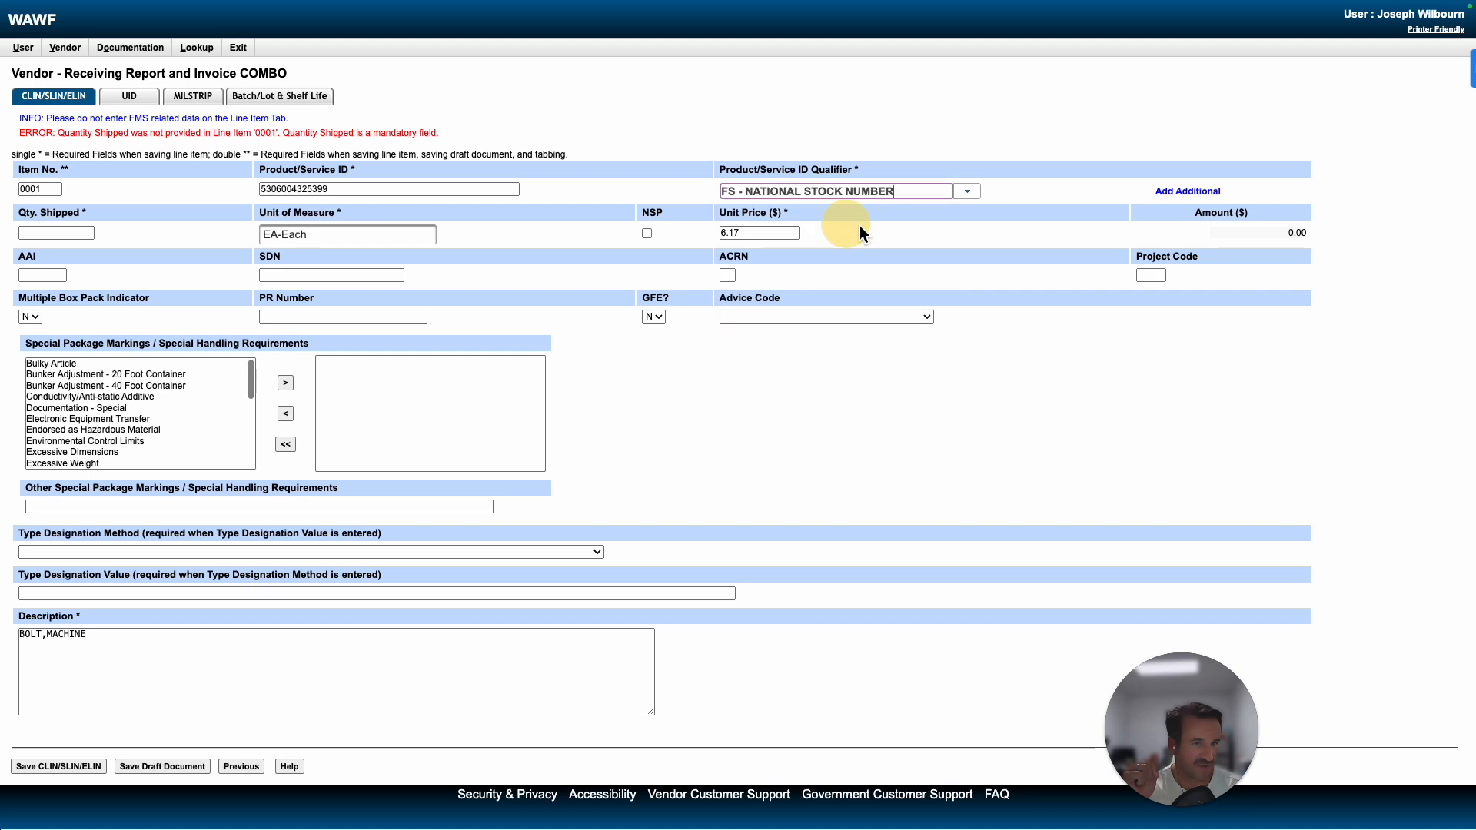
# Step: Set the quantity shipped of line item 0001 to 3414 and save the line item
pyautogui.click(60, 233)
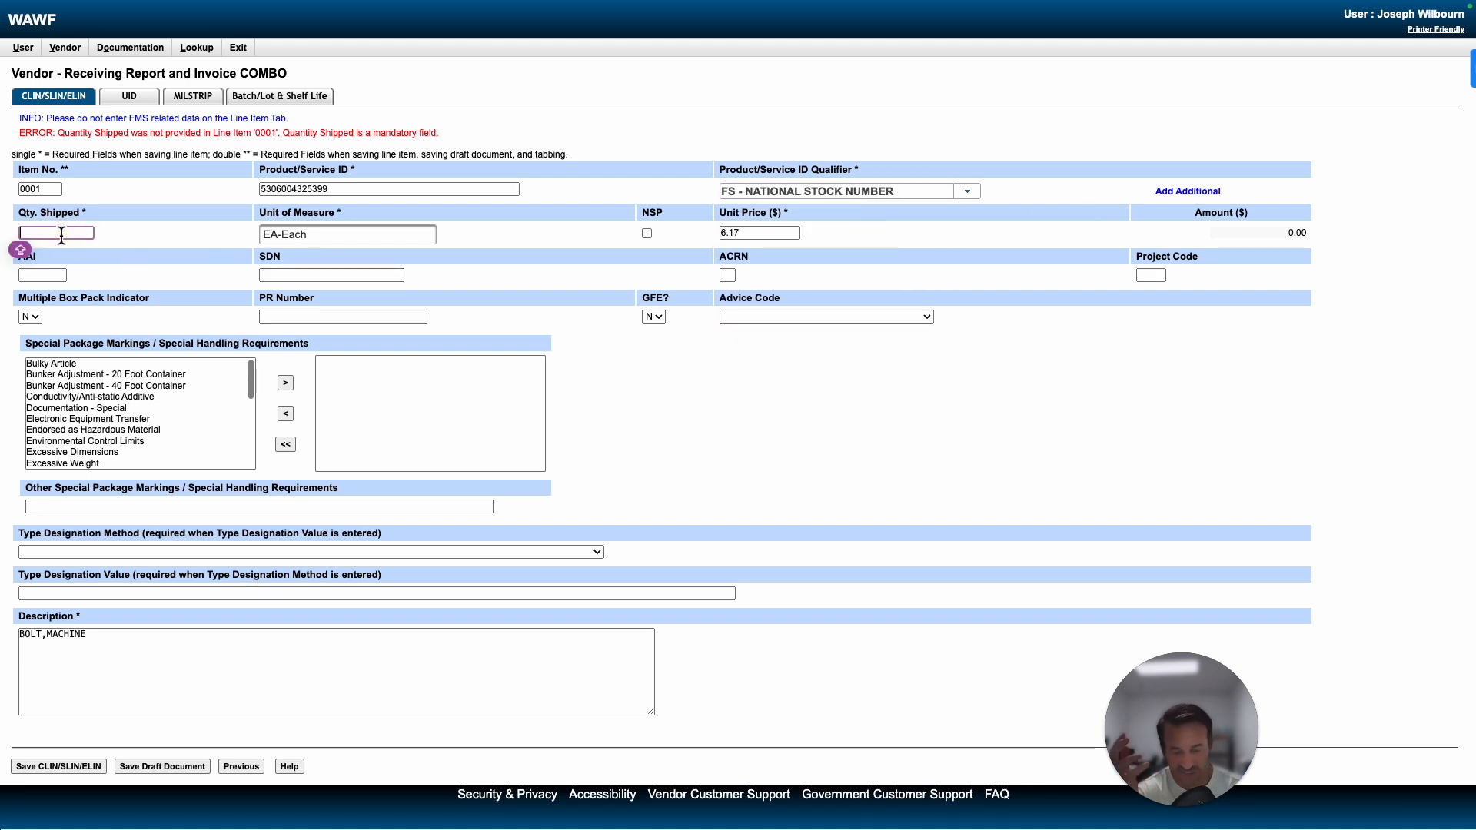
pyautogui.write('3414')
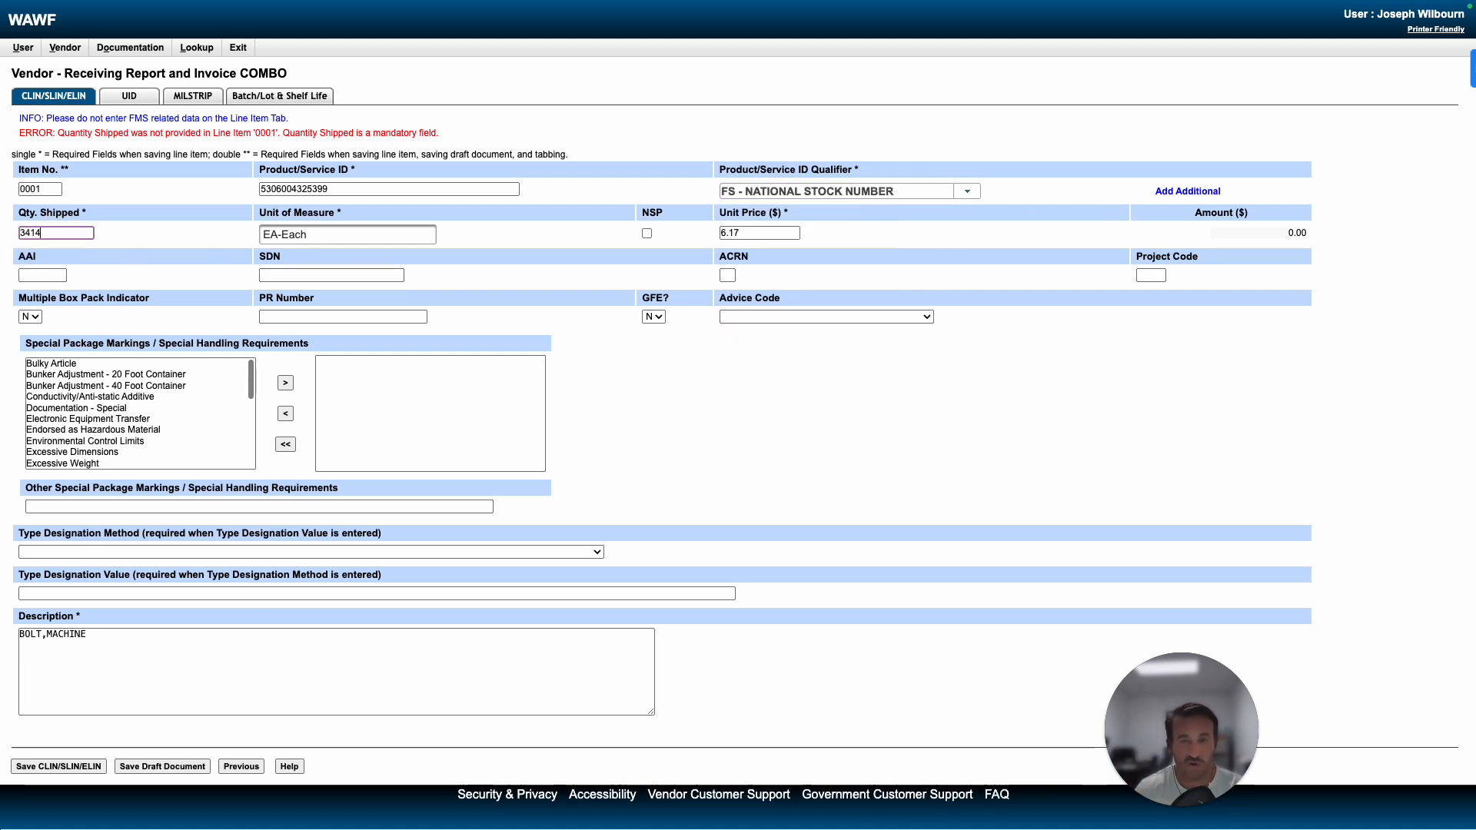
pyautogui.press('Tab')
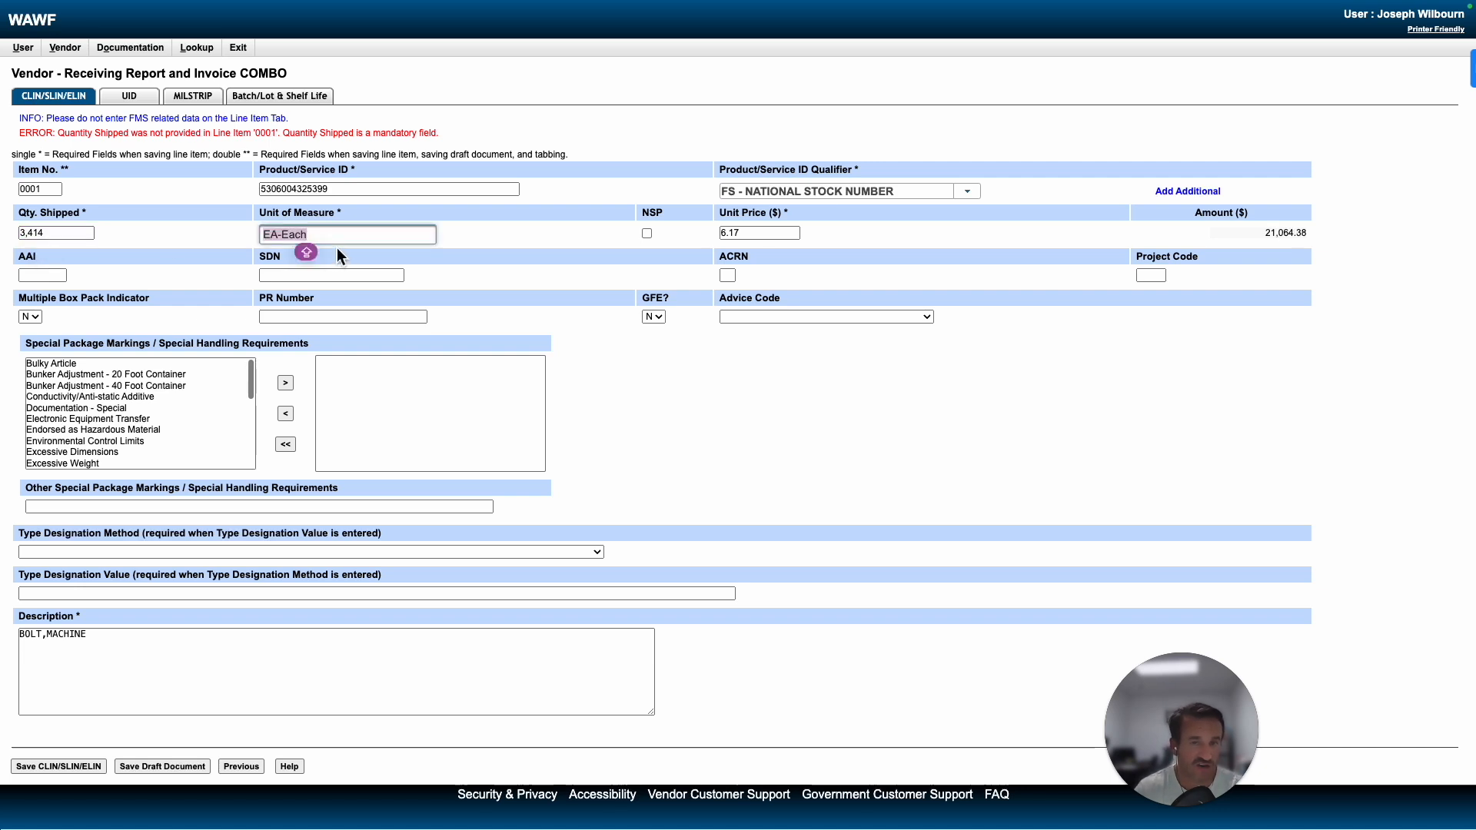
pyautogui.click(742, 235)
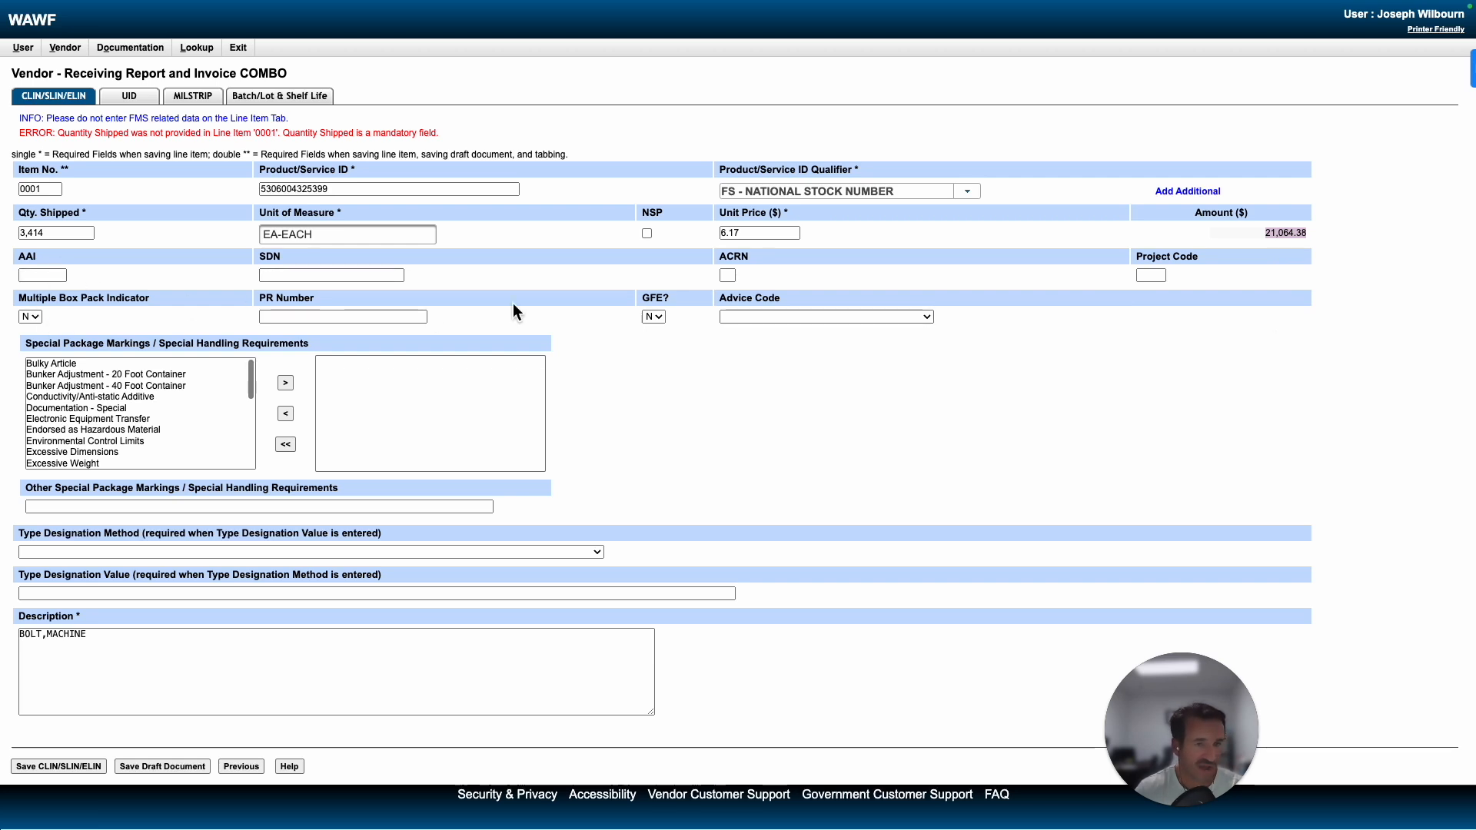
pyautogui.scroll(-3, 145, 415)
pyautogui.click(42, 644)
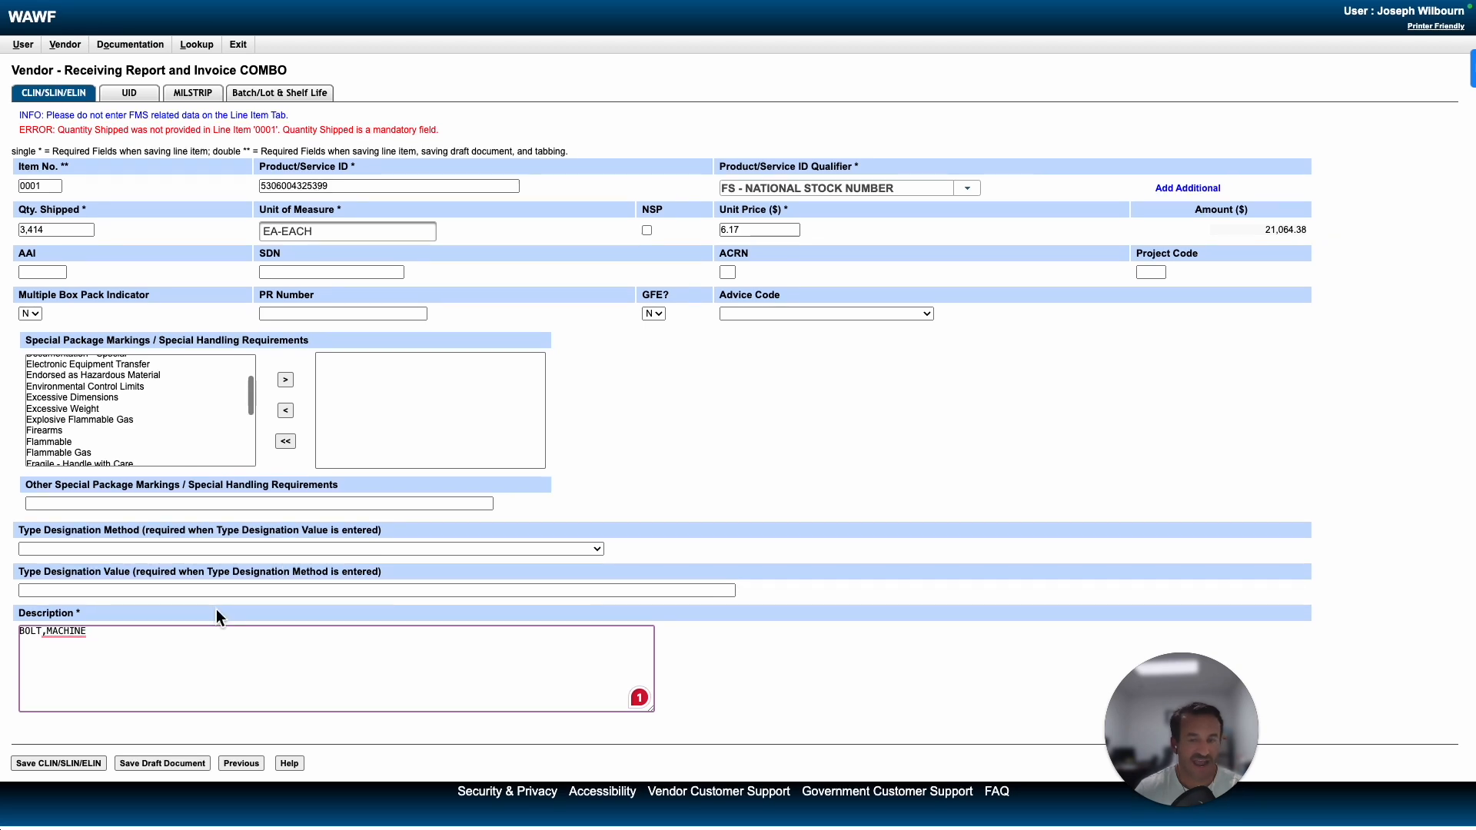
pyautogui.click(31, 768)
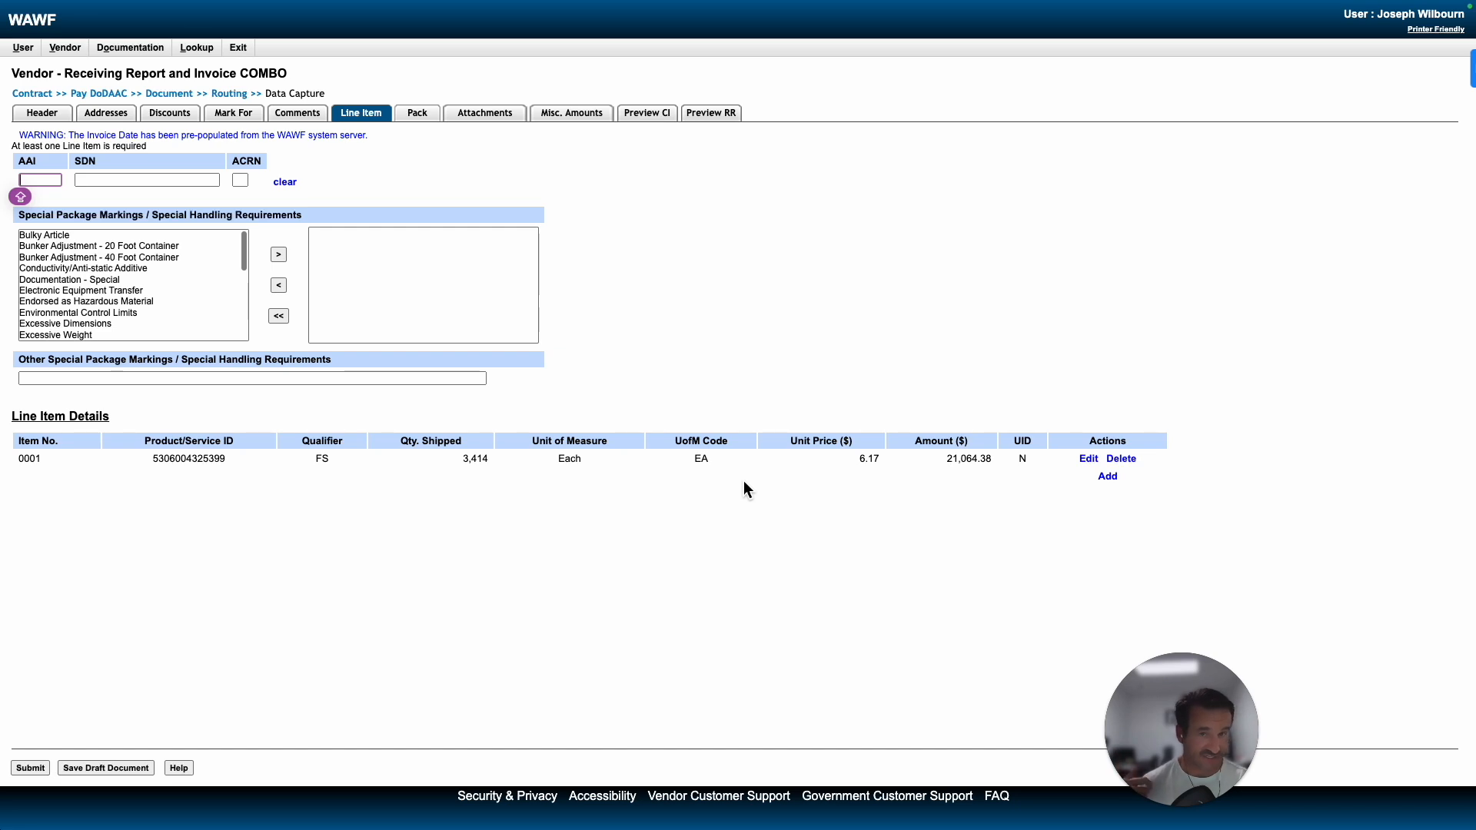
pyautogui.click(416, 116)
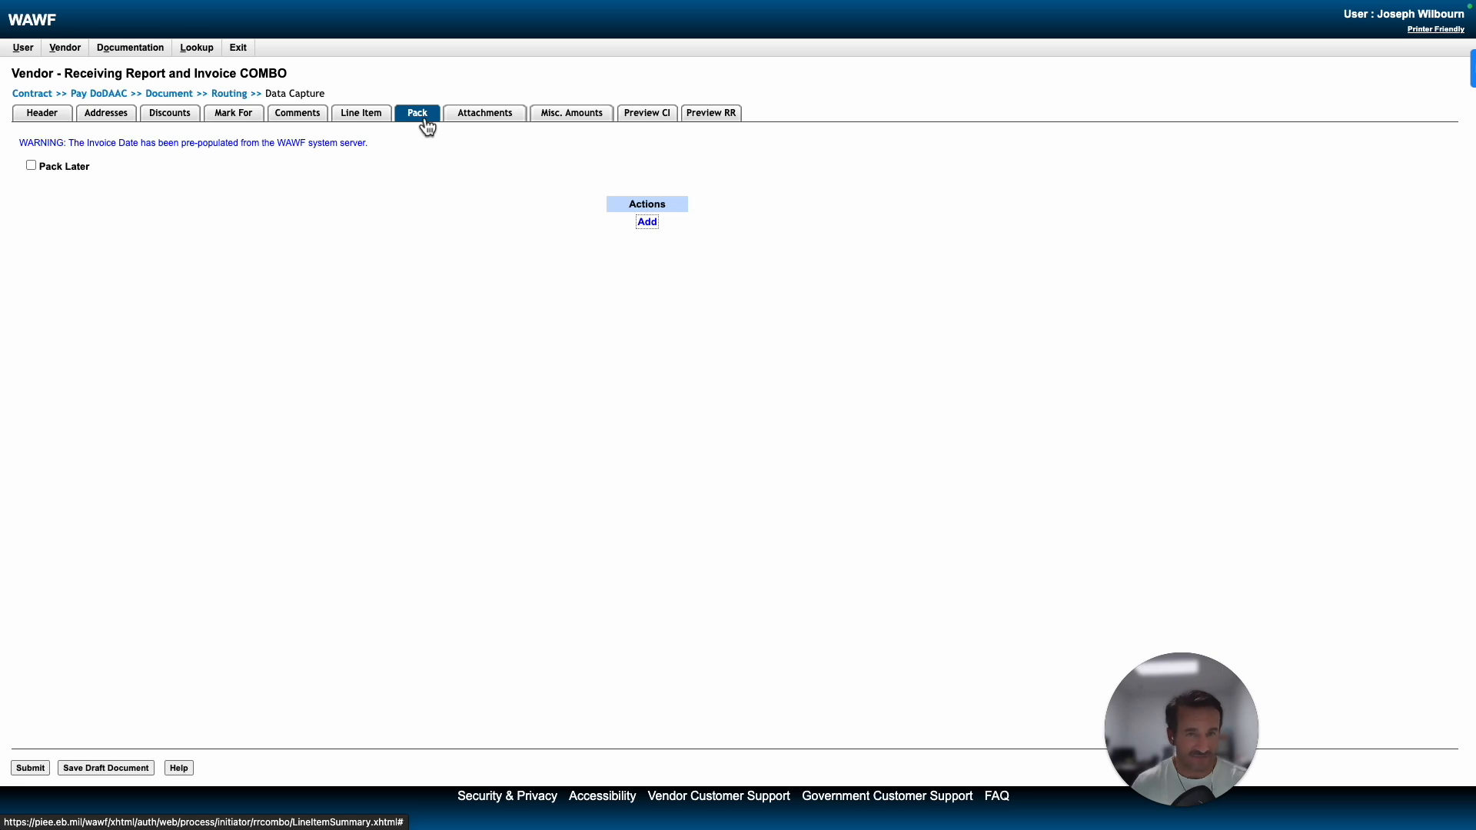
pyautogui.click(649, 223)
pyautogui.click(63, 213)
pyautogui.click(66, 218)
pyautogui.click(325, 217)
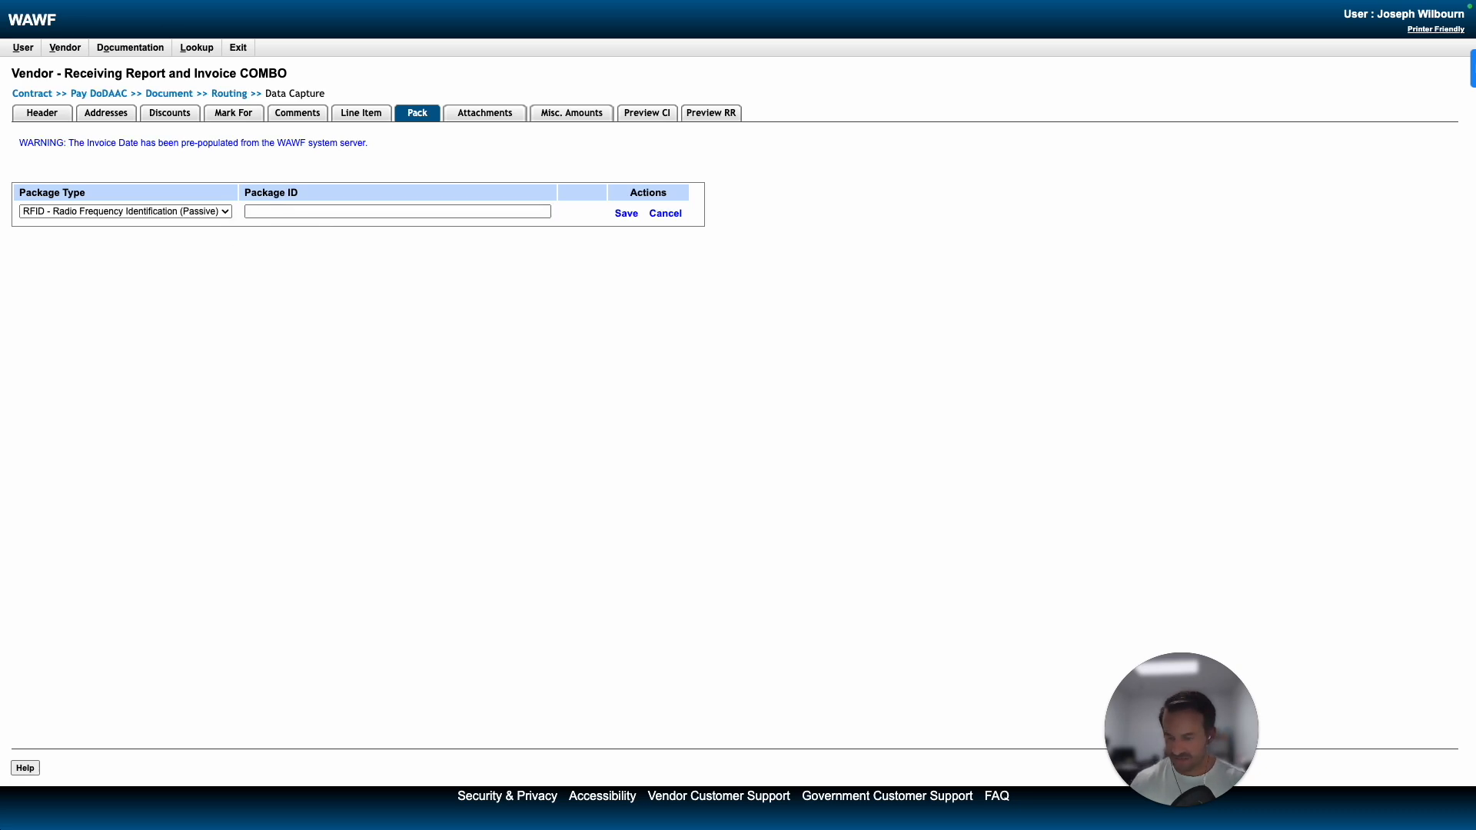
pyautogui.click(287, 218)
pyautogui.press('super+v')
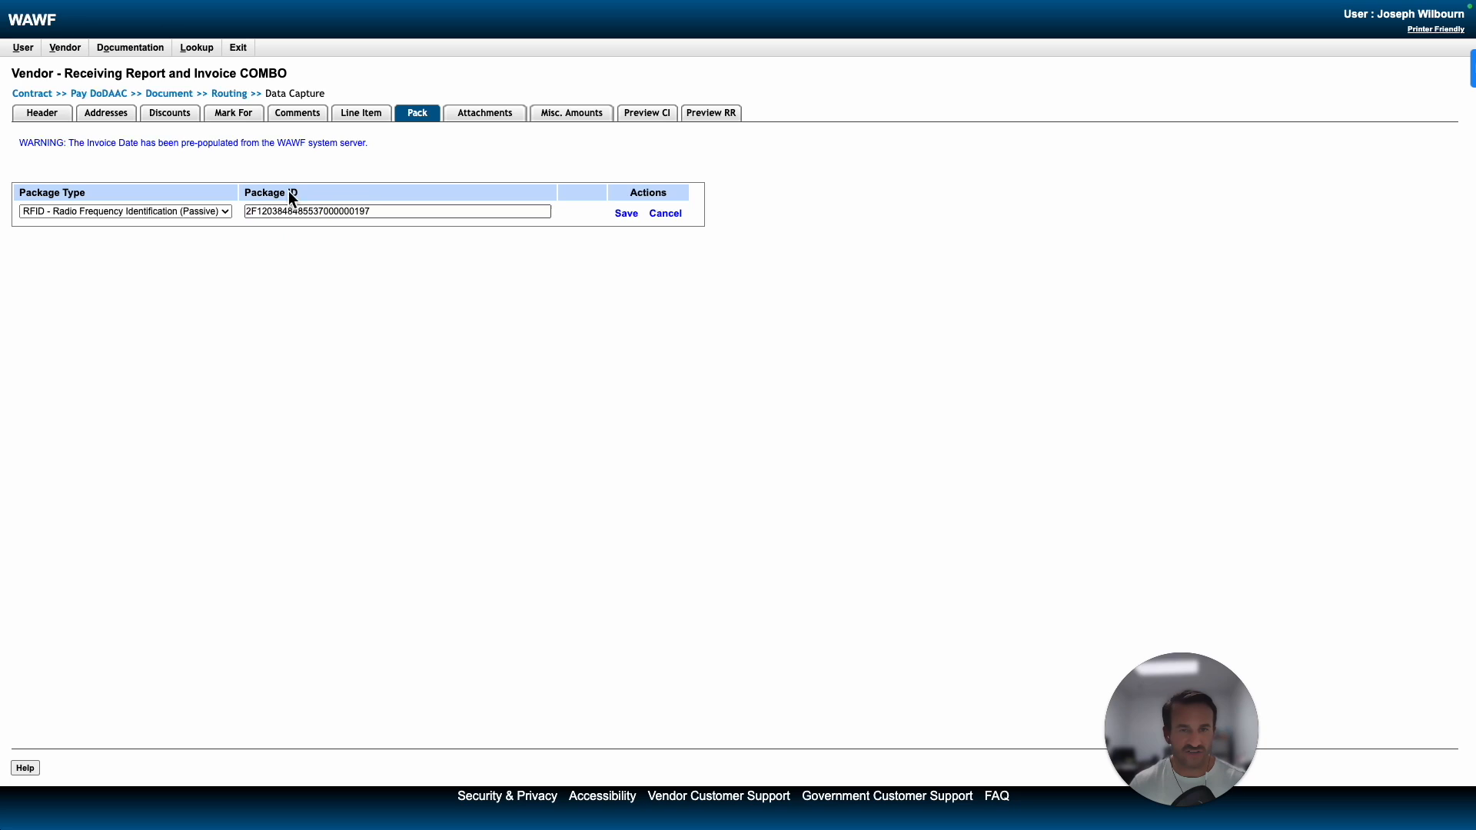
pyautogui.click(627, 215)
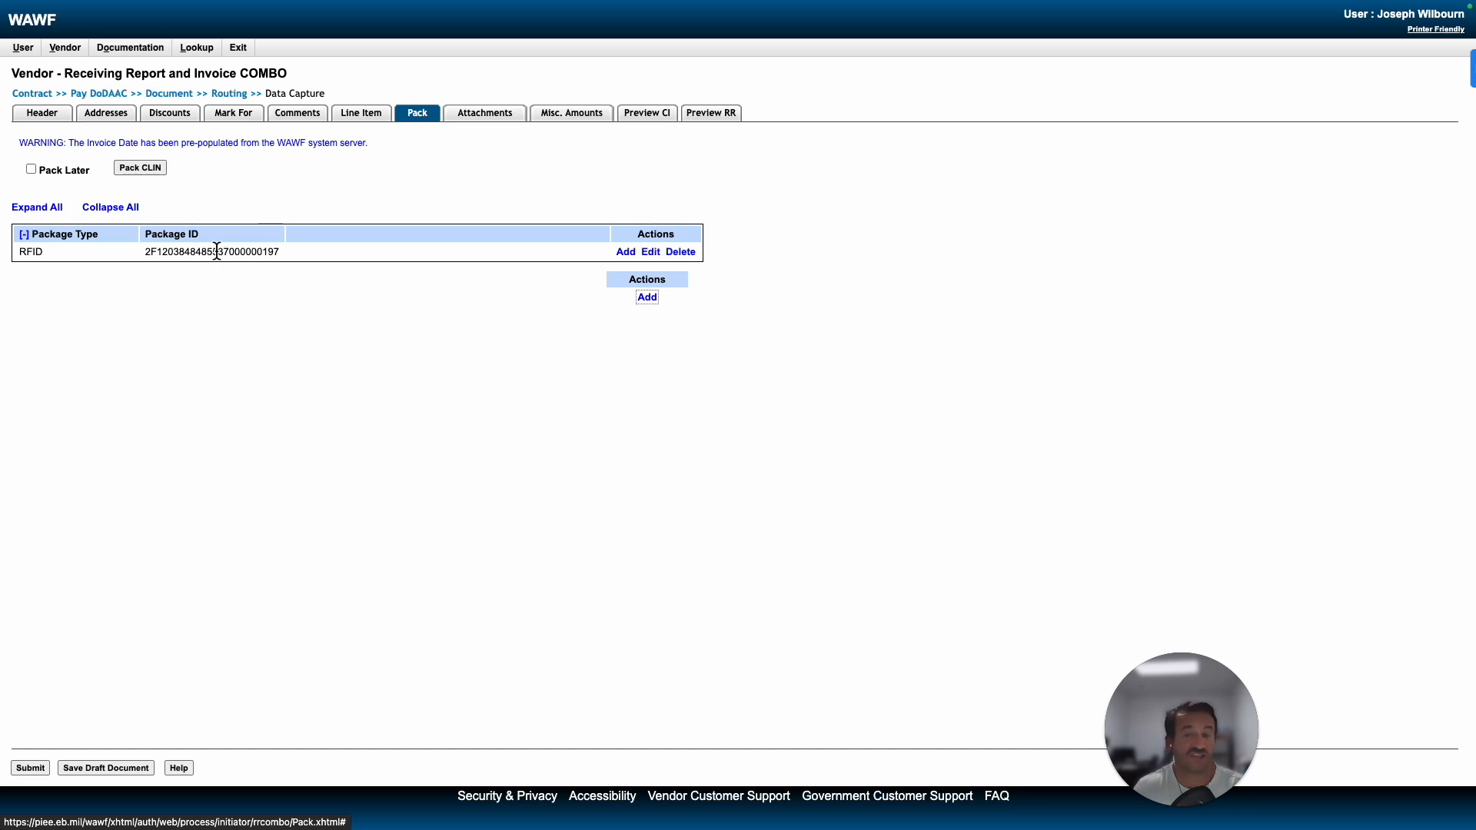
pyautogui.click(647, 298)
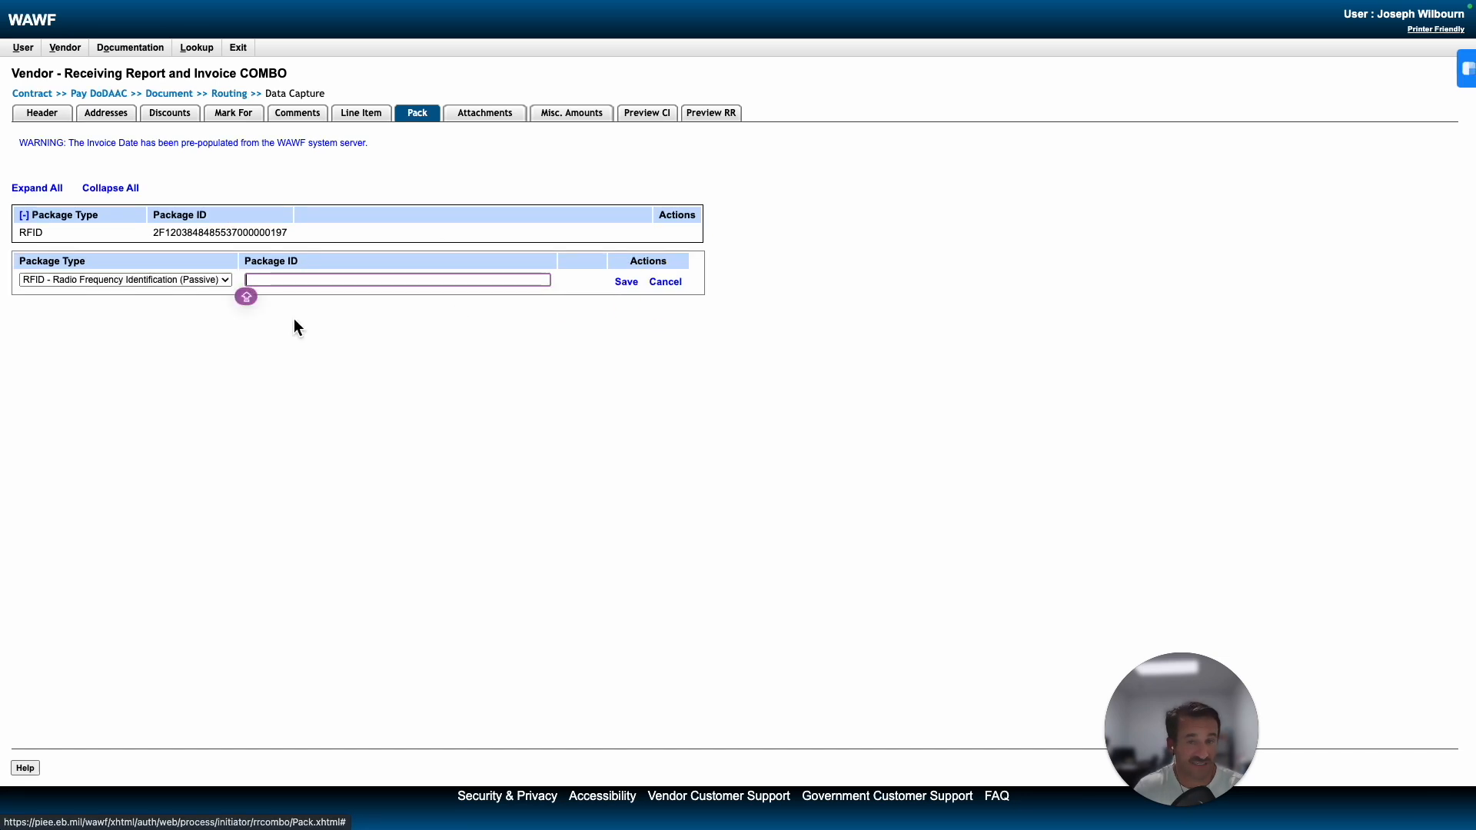
pyautogui.click(291, 279)
pyautogui.press('super+v')
pyautogui.press('BackSpace')
pyautogui.write('8')
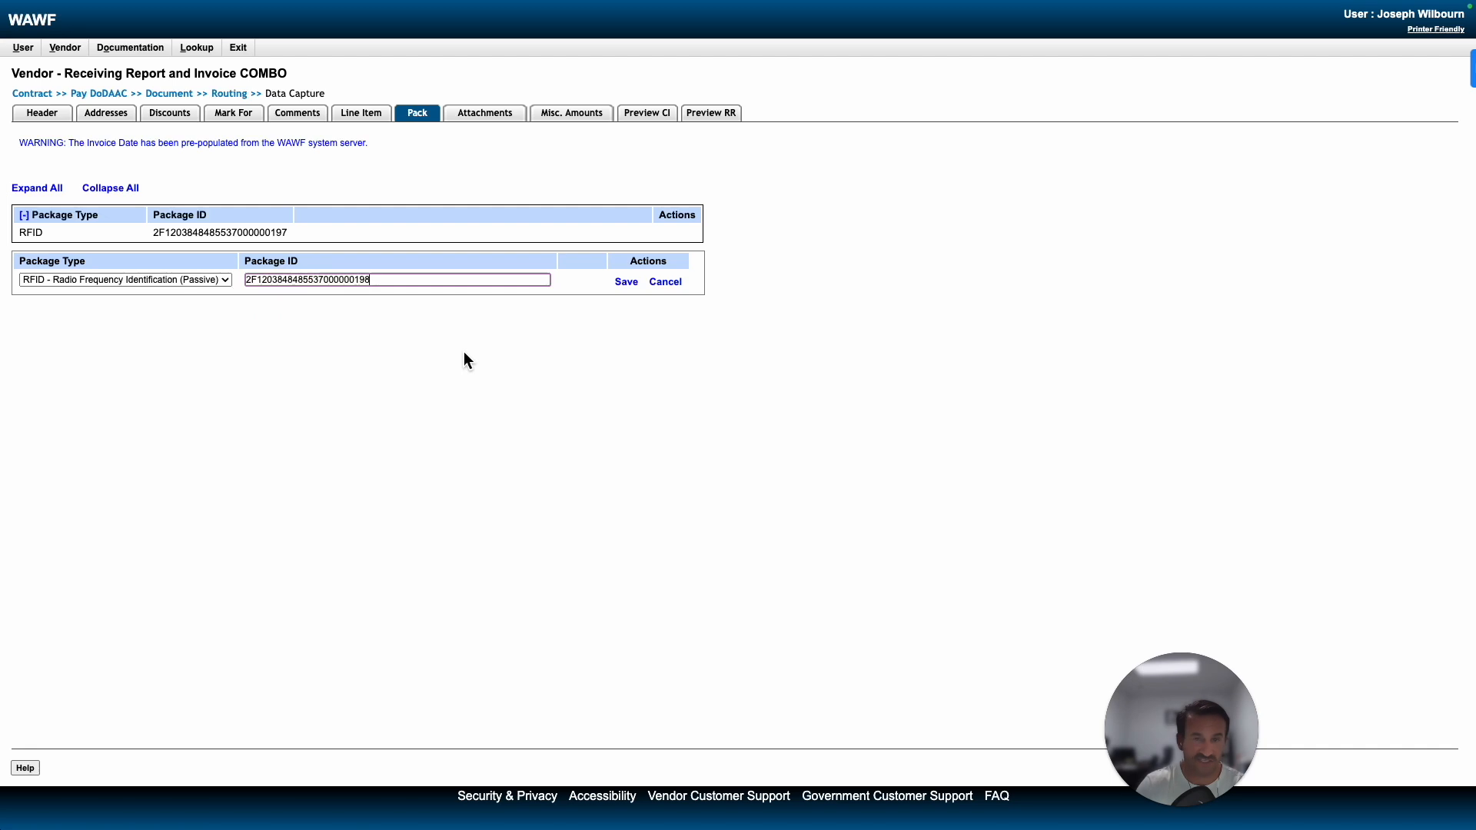
pyautogui.click(463, 353)
pyautogui.click(666, 282)
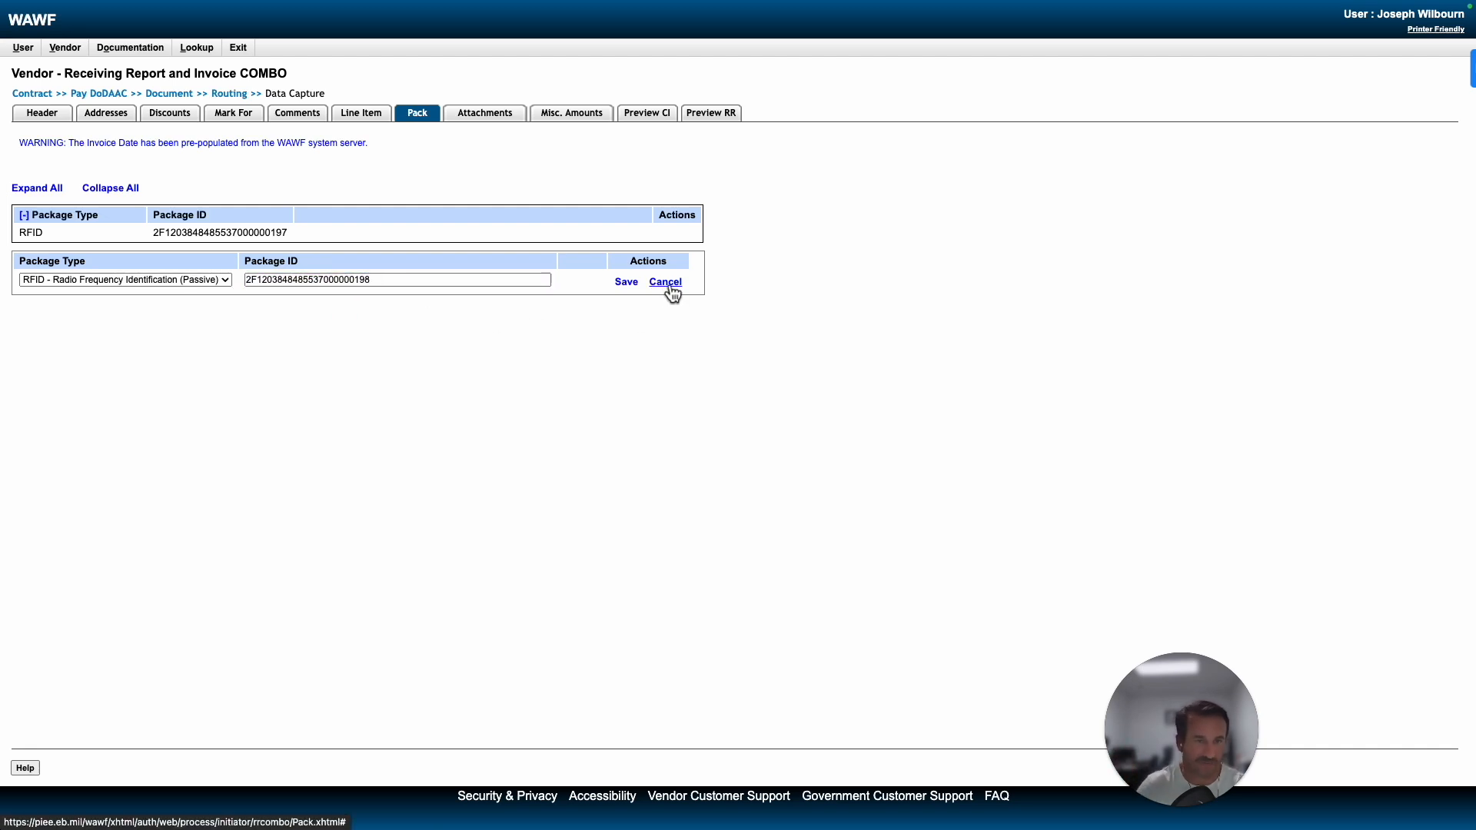
pyautogui.moveTo(145, 252); pyautogui.dragTo(290, 252)
pyautogui.click(306, 407)
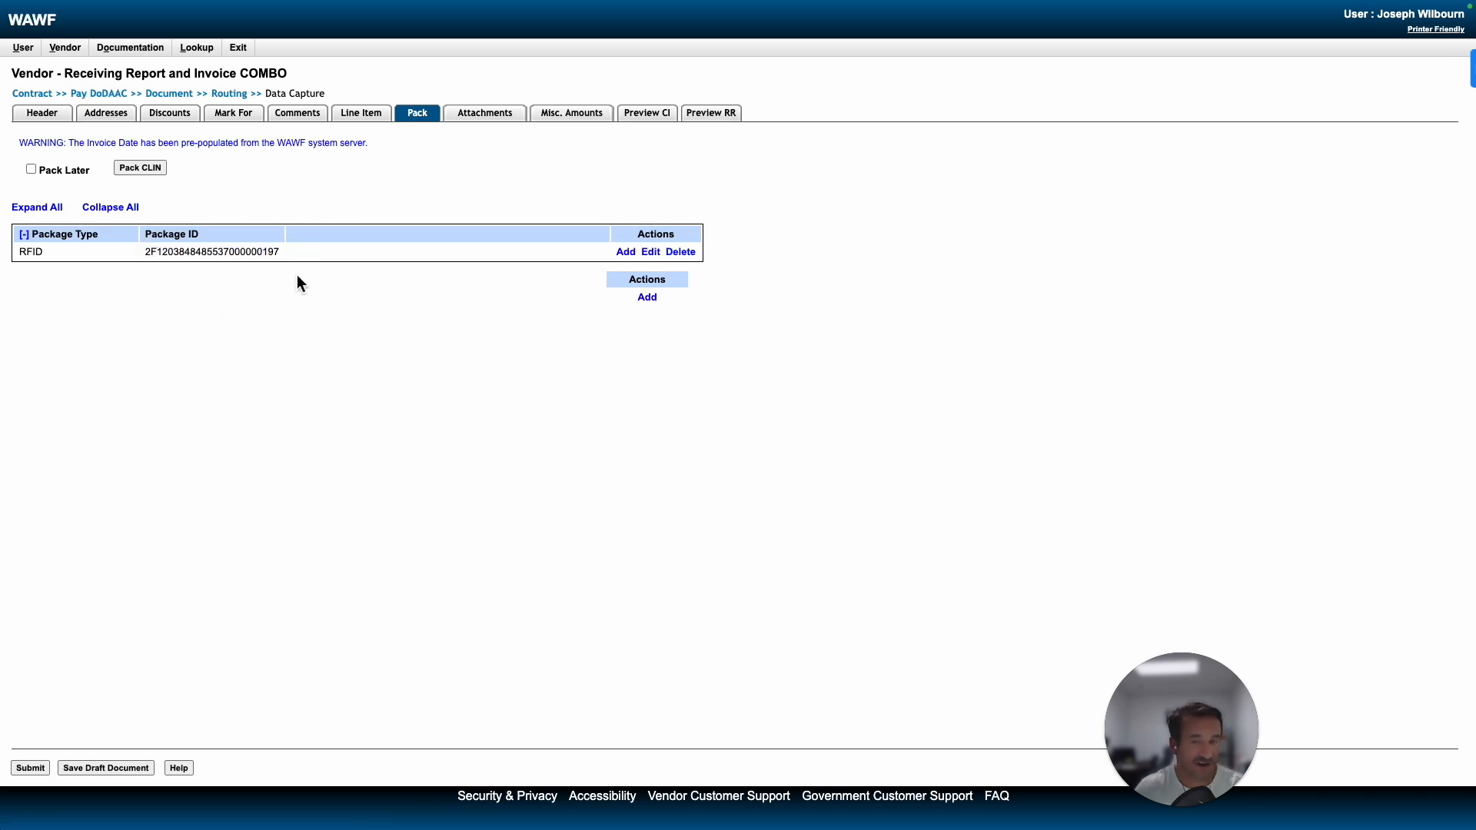
# Step: Open the Pack CLIN data and save a quantity packed of 3414 for item 0001 under the RFID package
pyautogui.click(140, 167)
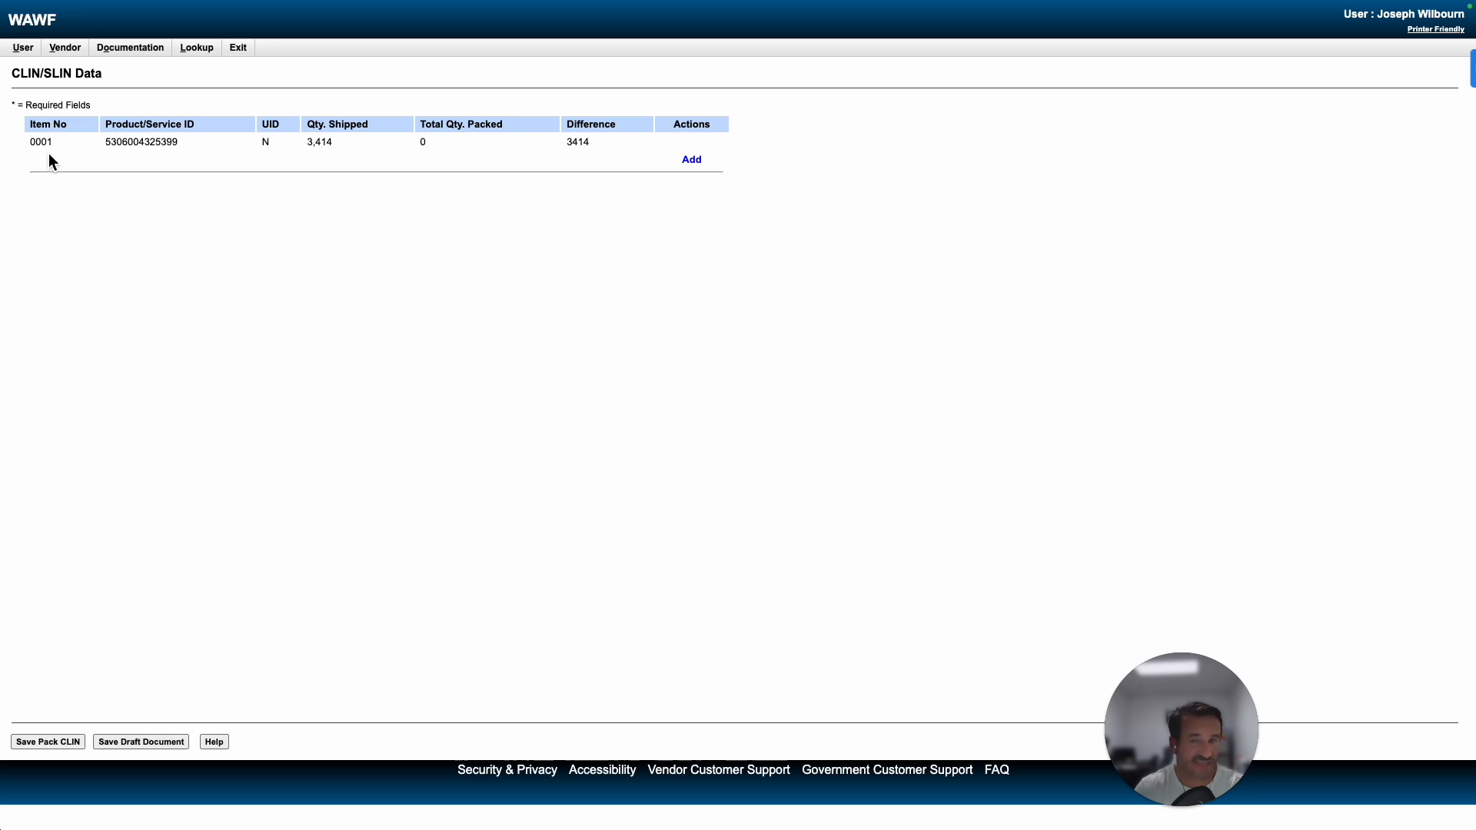
pyautogui.moveTo(31, 144); pyautogui.dragTo(183, 144)
pyautogui.click(89, 178)
pyautogui.moveTo(306, 141); pyautogui.dragTo(338, 144)
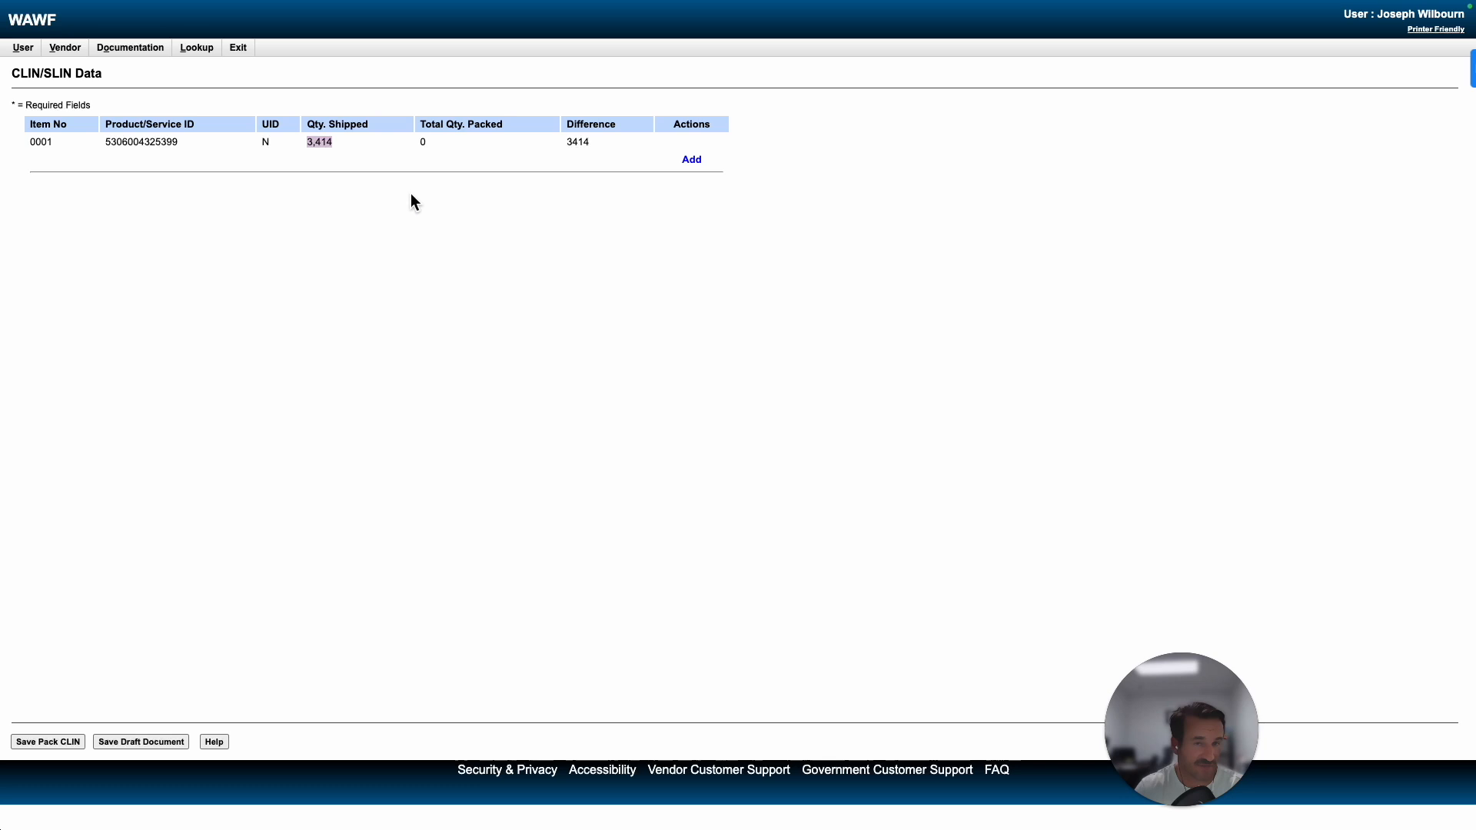
pyautogui.click(433, 146)
pyautogui.moveTo(566, 144); pyautogui.dragTo(584, 146)
pyautogui.click(425, 144)
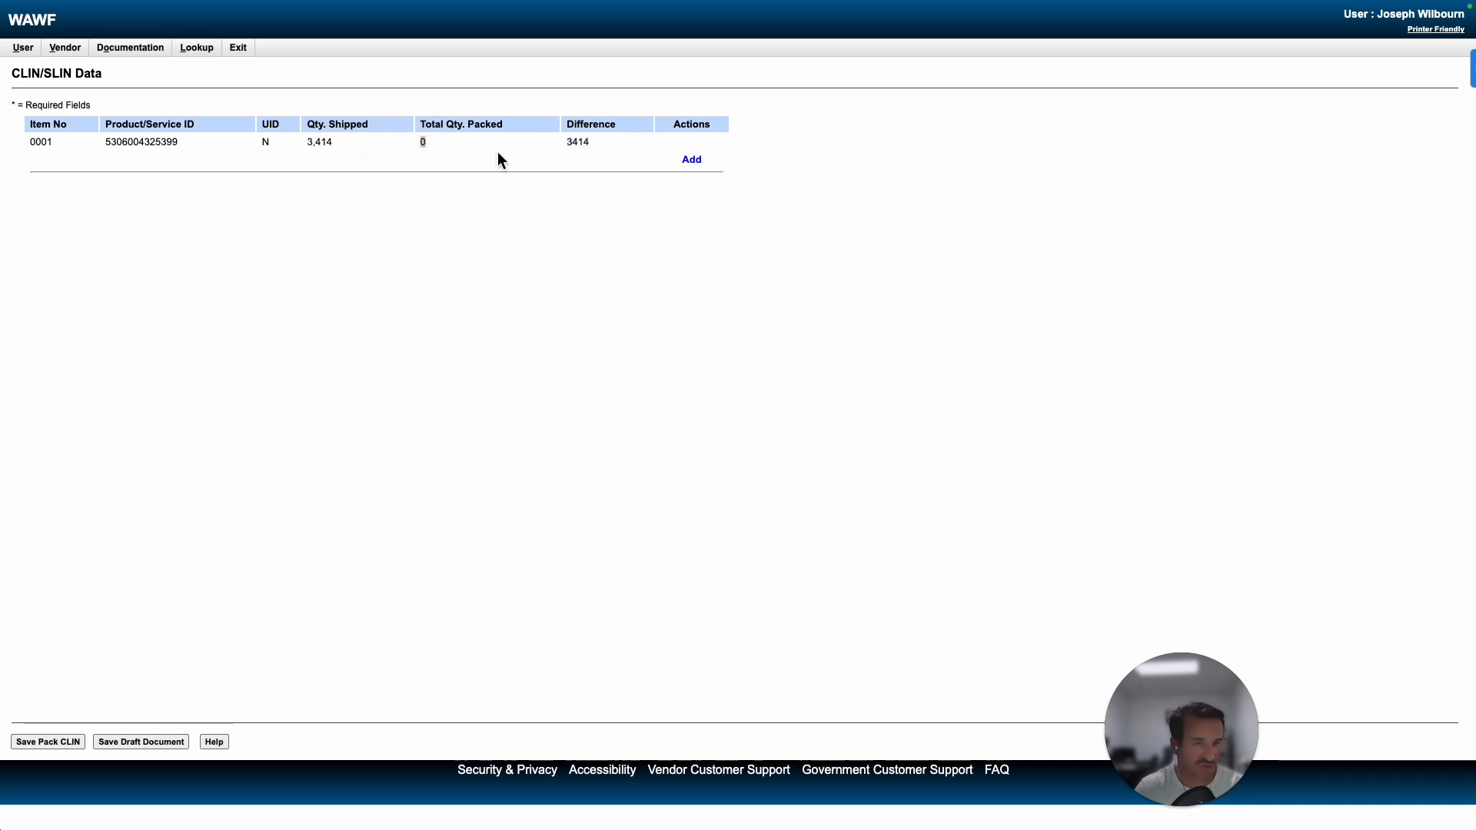
pyautogui.click(692, 160)
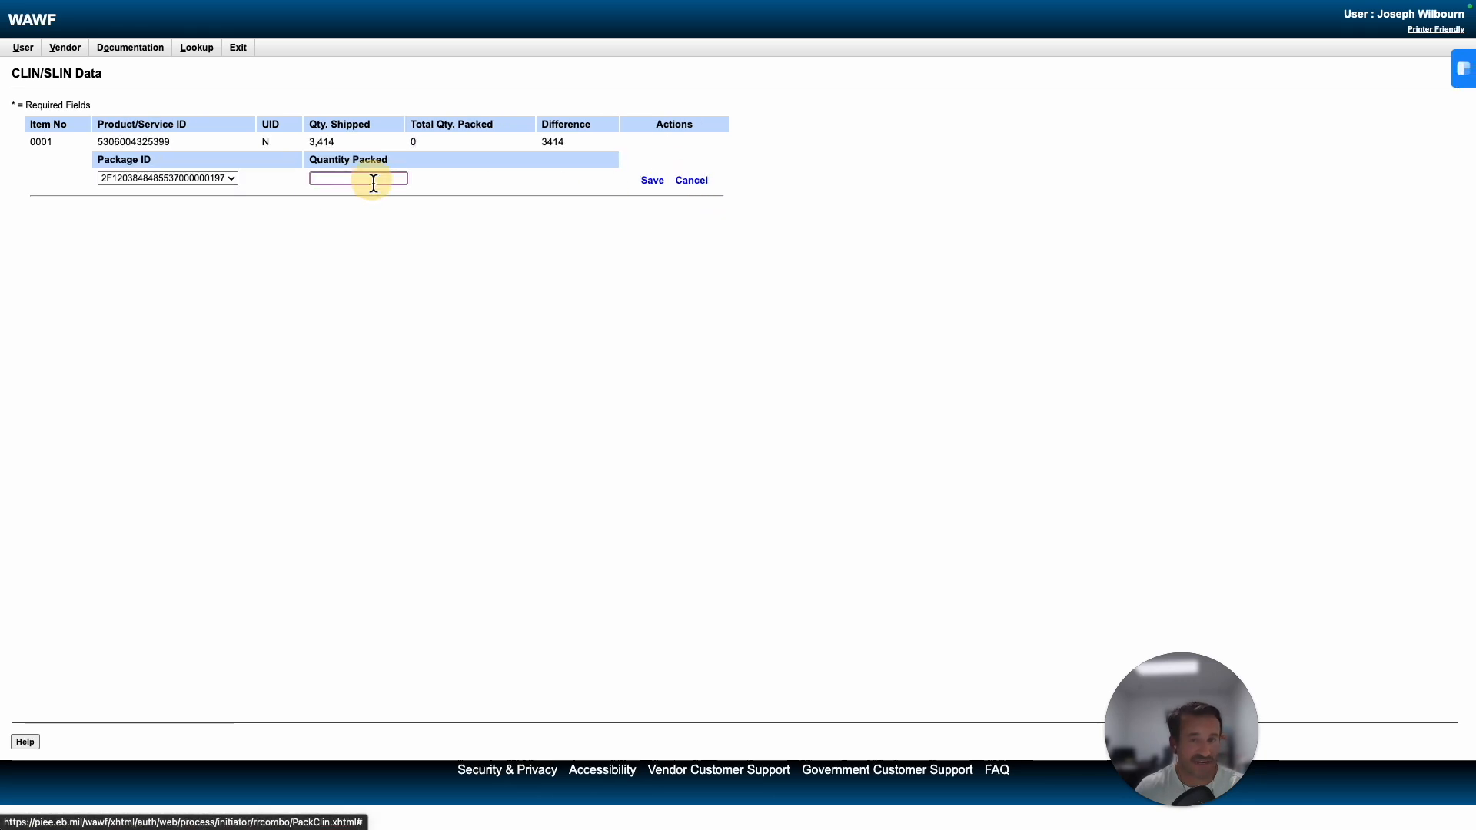
pyautogui.click(312, 181)
pyautogui.write('3,414')
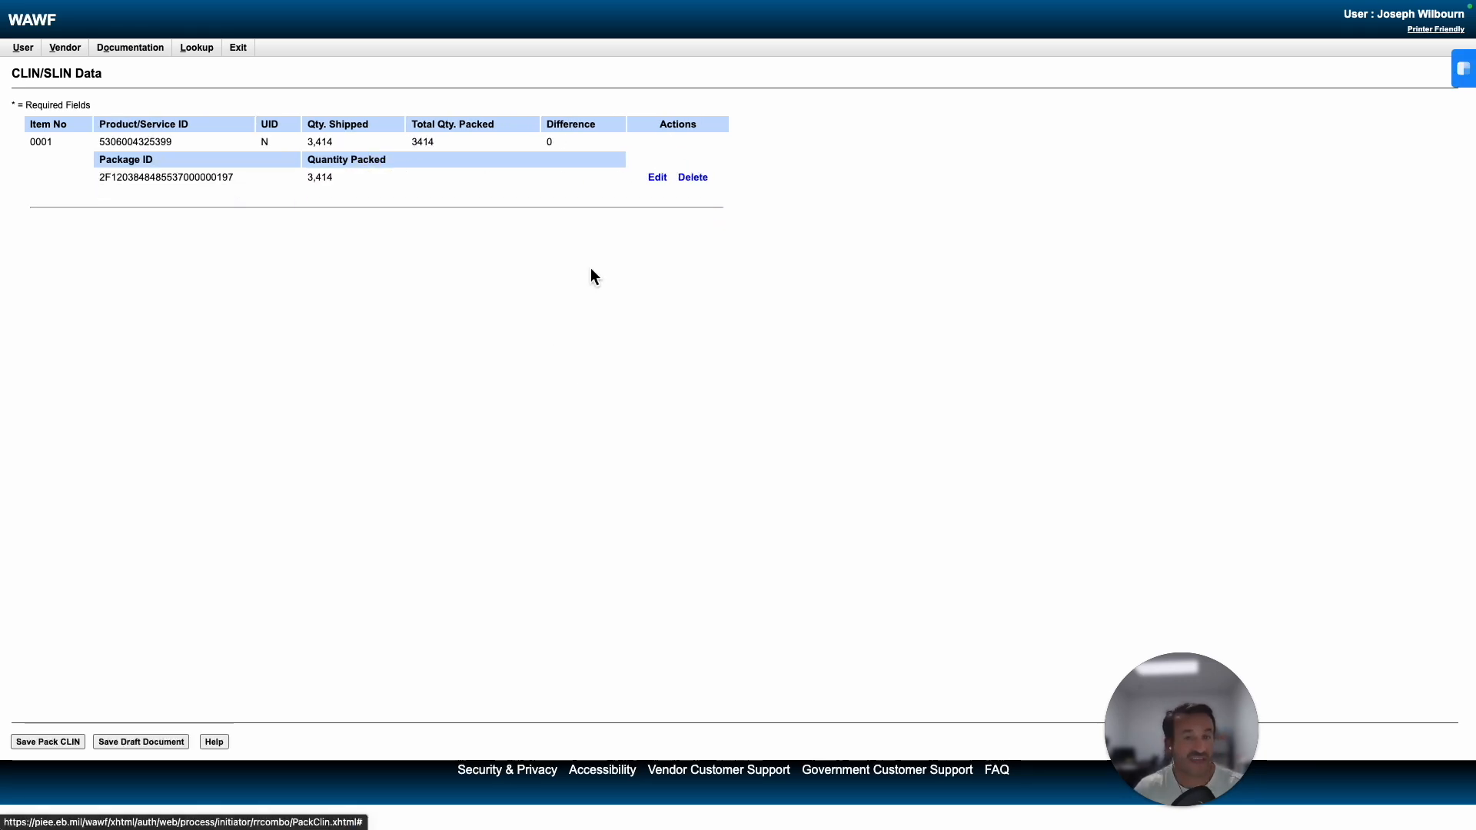
# Step: Edit item 0001's pack entry to a quantity packed of 414 and save the entry
pyautogui.click(659, 177)
pyautogui.moveTo(379, 182); pyautogui.dragTo(269, 181)
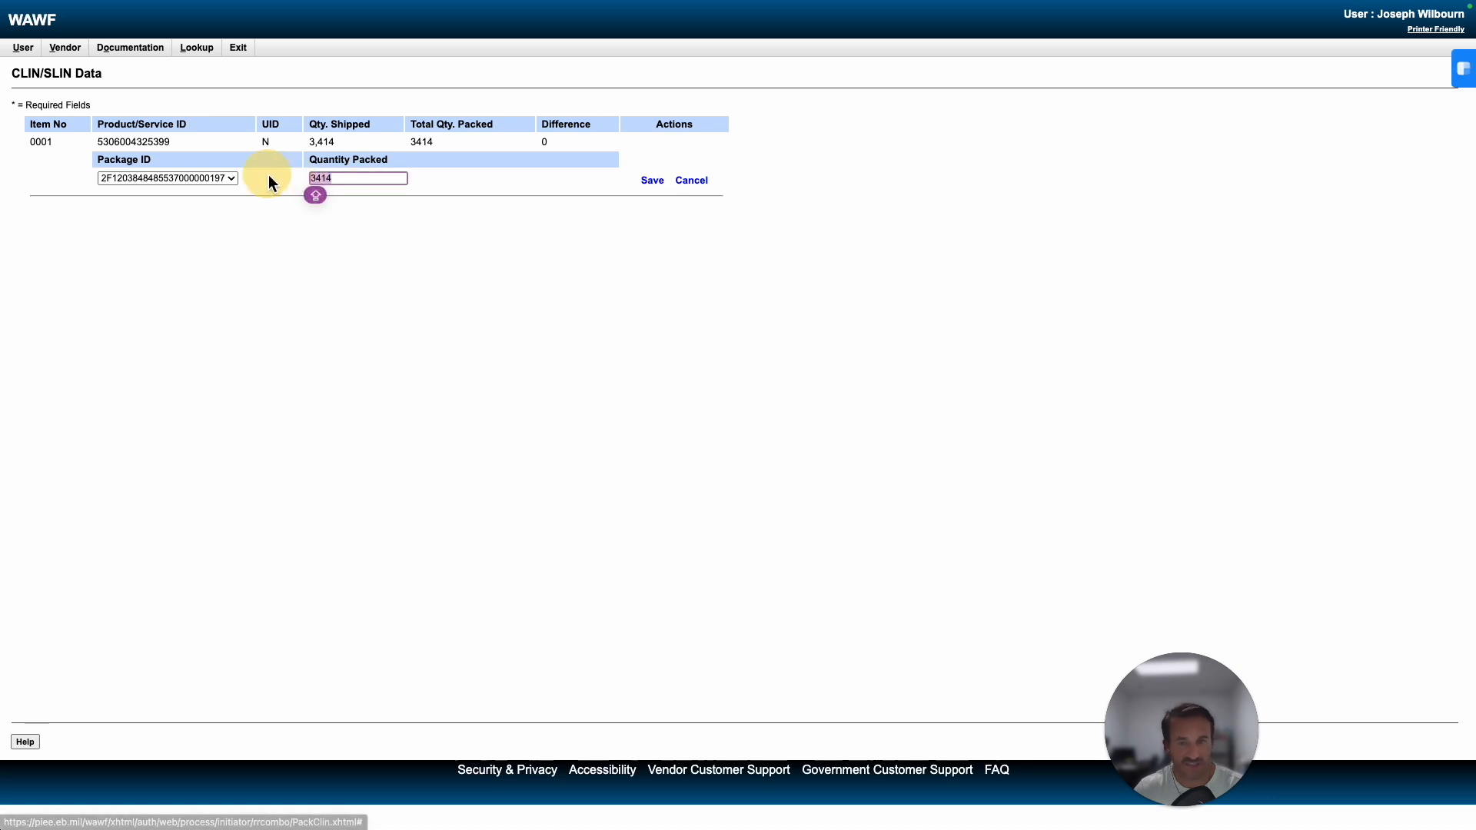
pyautogui.write('414')
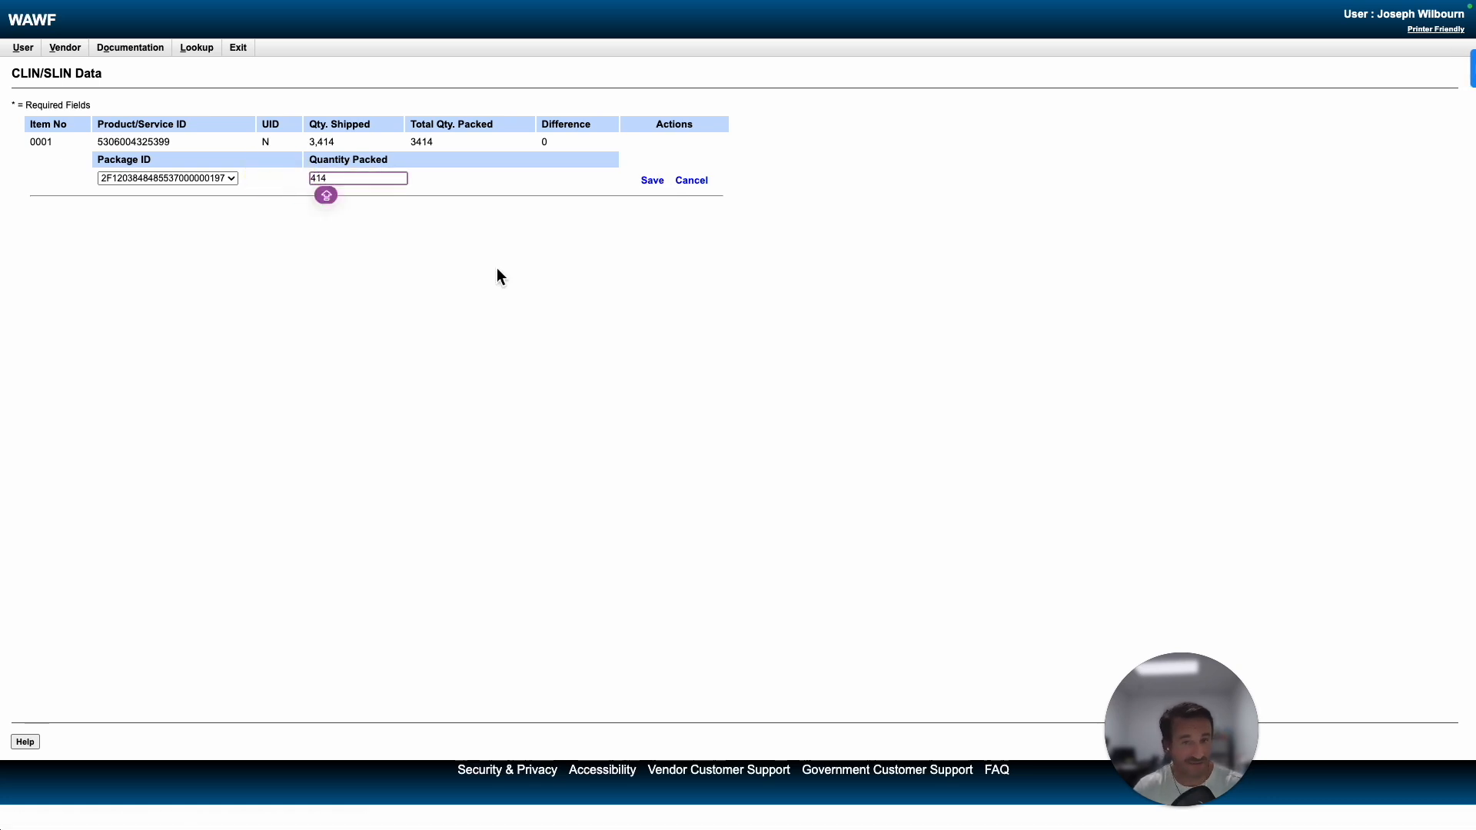
pyautogui.click(652, 179)
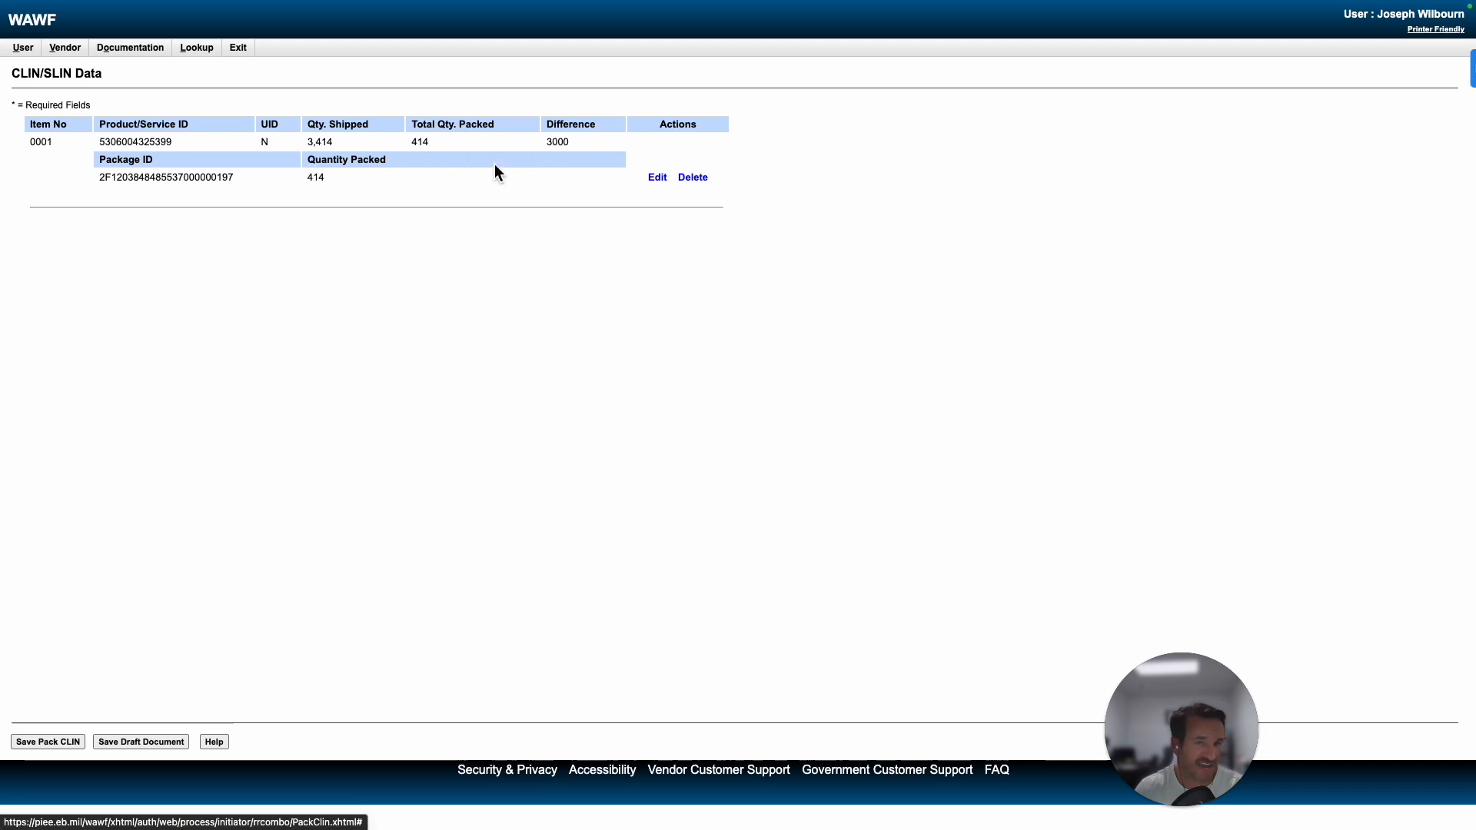
# Step: Set item 0001's quantity packed to 3414, save the entry and save the Pack CLIN data
pyautogui.click(657, 177)
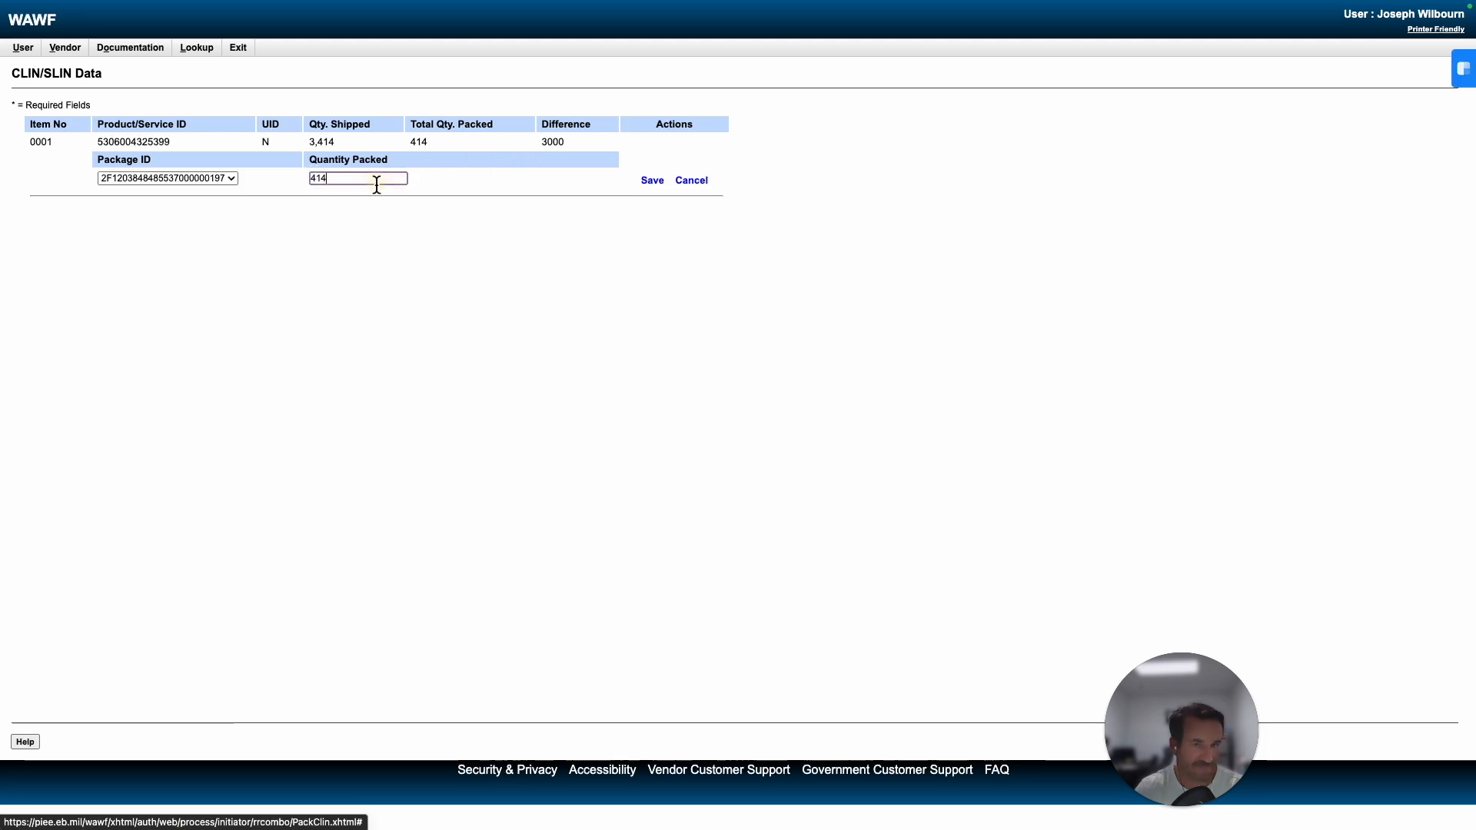
pyautogui.doubleClick(298, 180)
pyautogui.write('3,414')
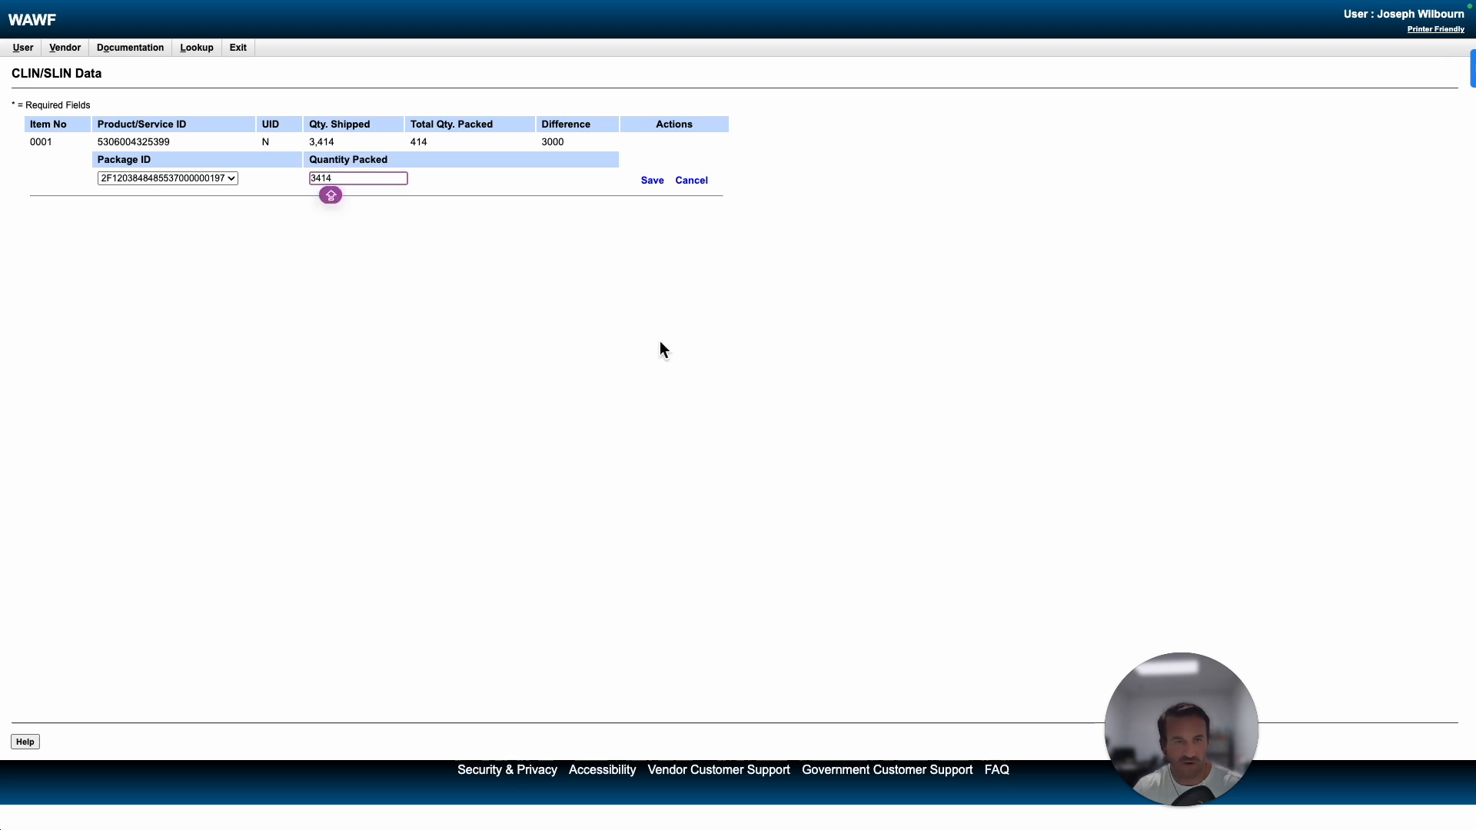
pyautogui.click(652, 180)
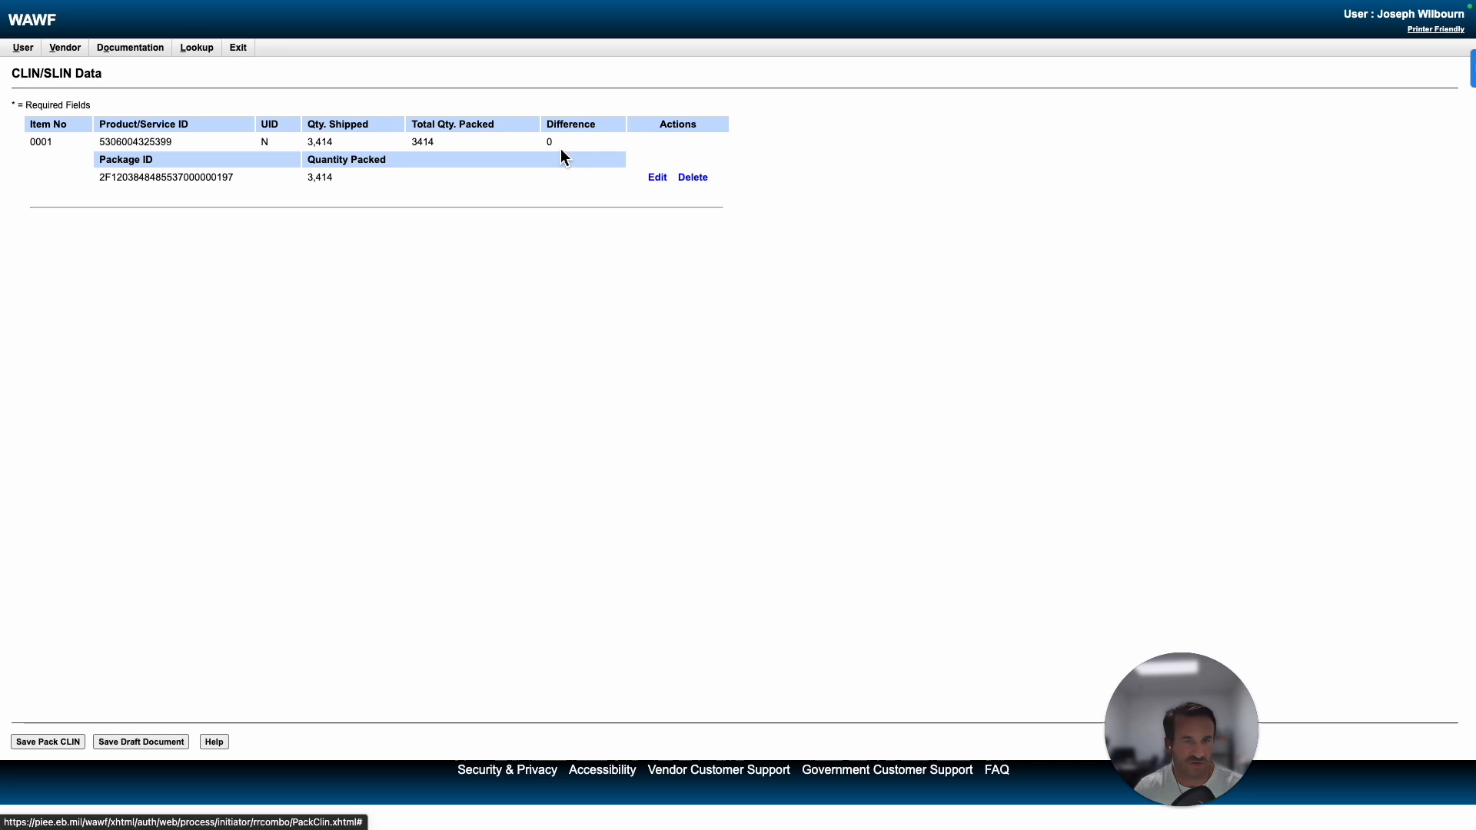
pyautogui.click(39, 743)
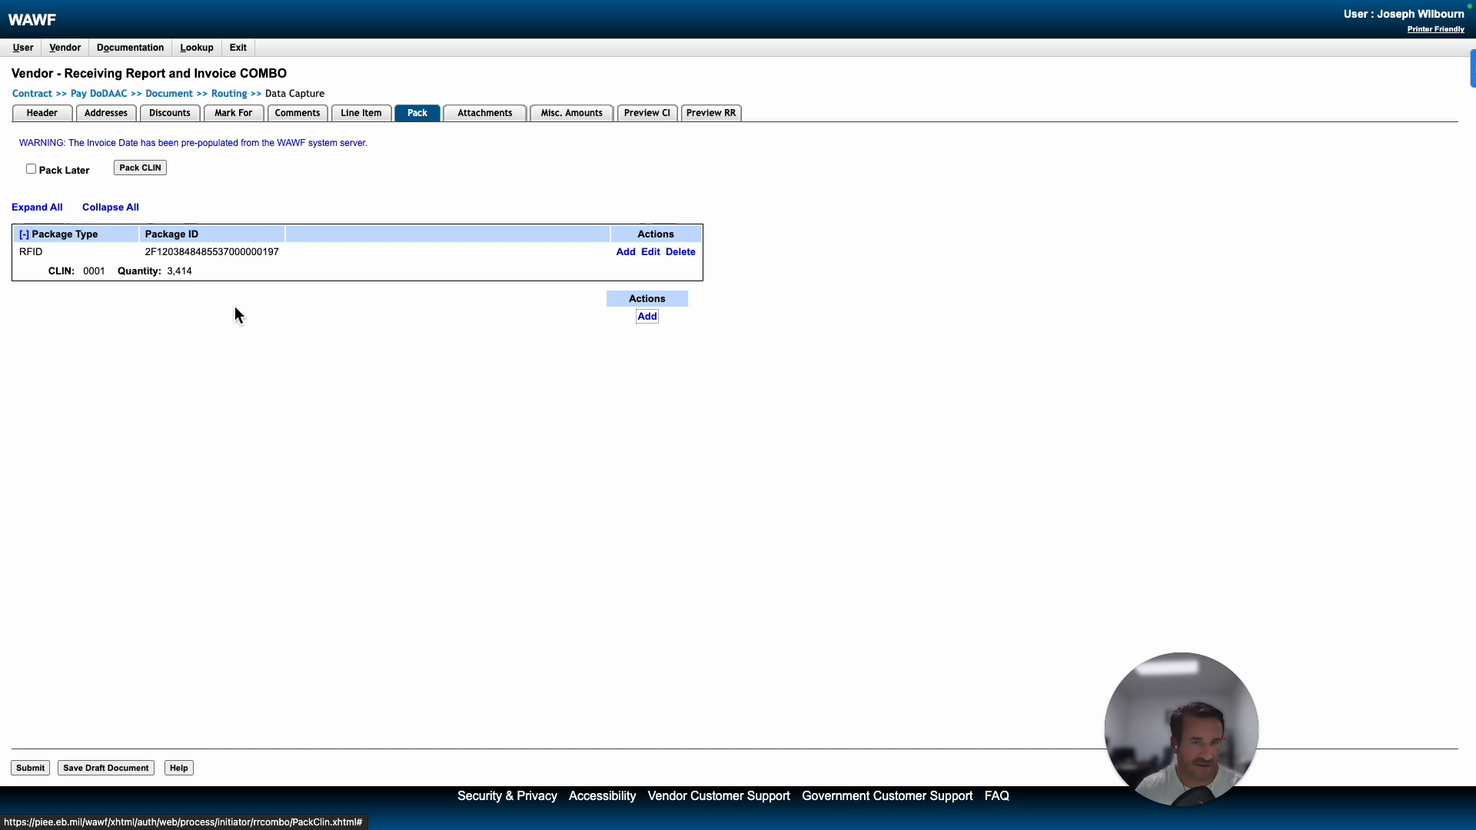
# Step: Upload ME025PkS3409.pdf as an attachment to the document and set its attachment type to Other
pyautogui.click(485, 119)
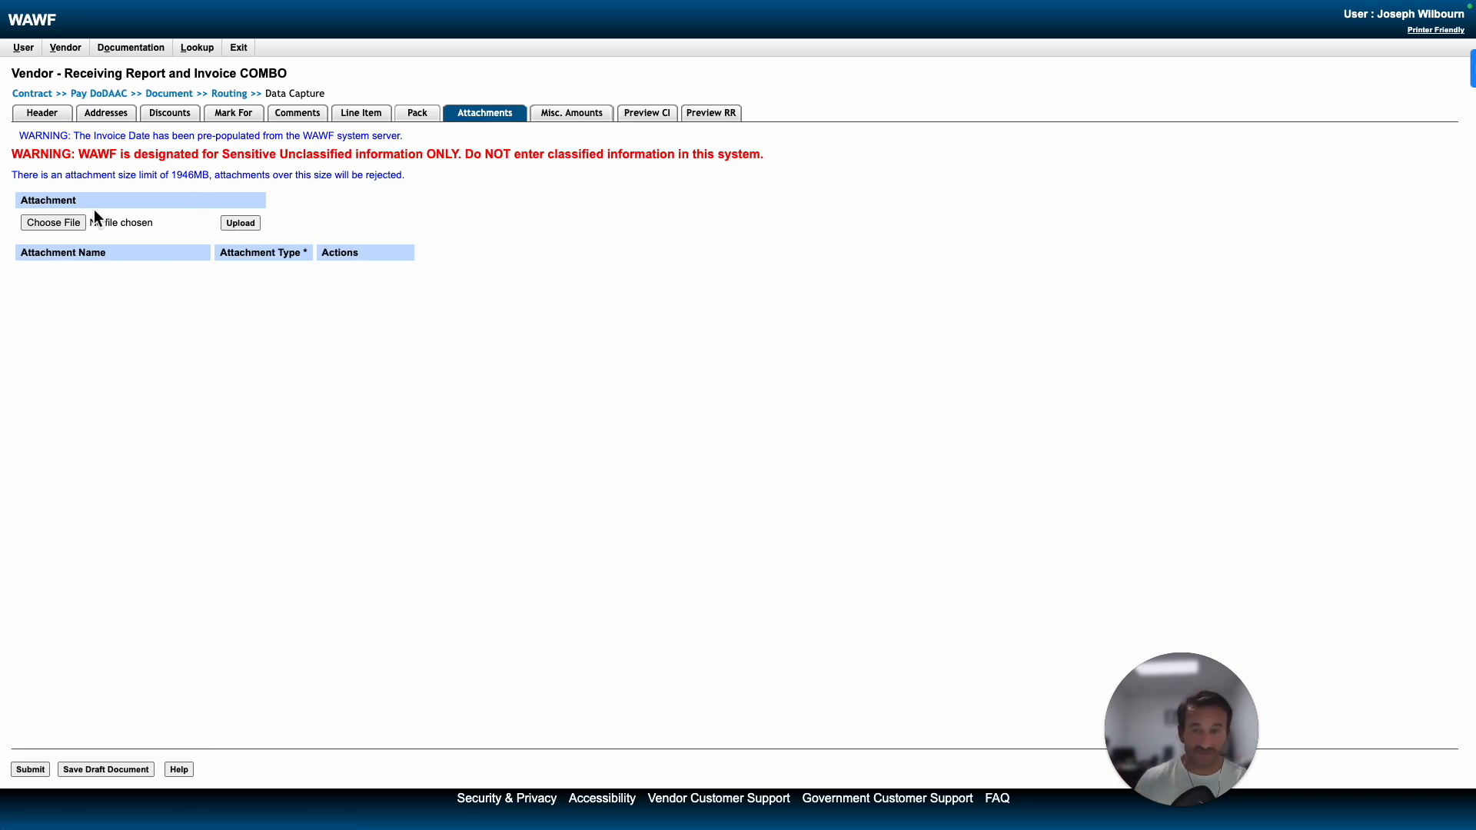
pyautogui.click(52, 225)
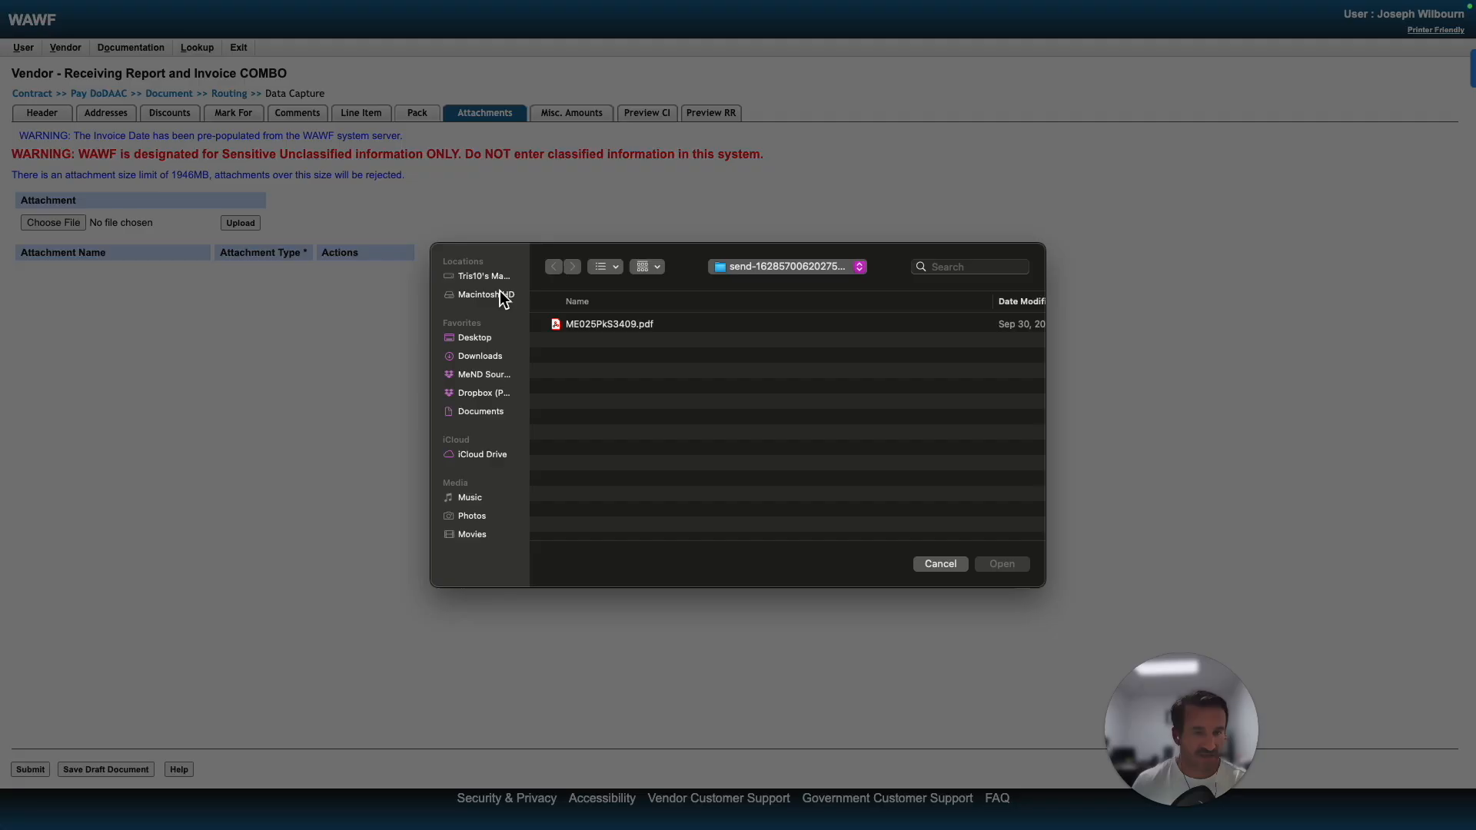
pyautogui.doubleClick(592, 325)
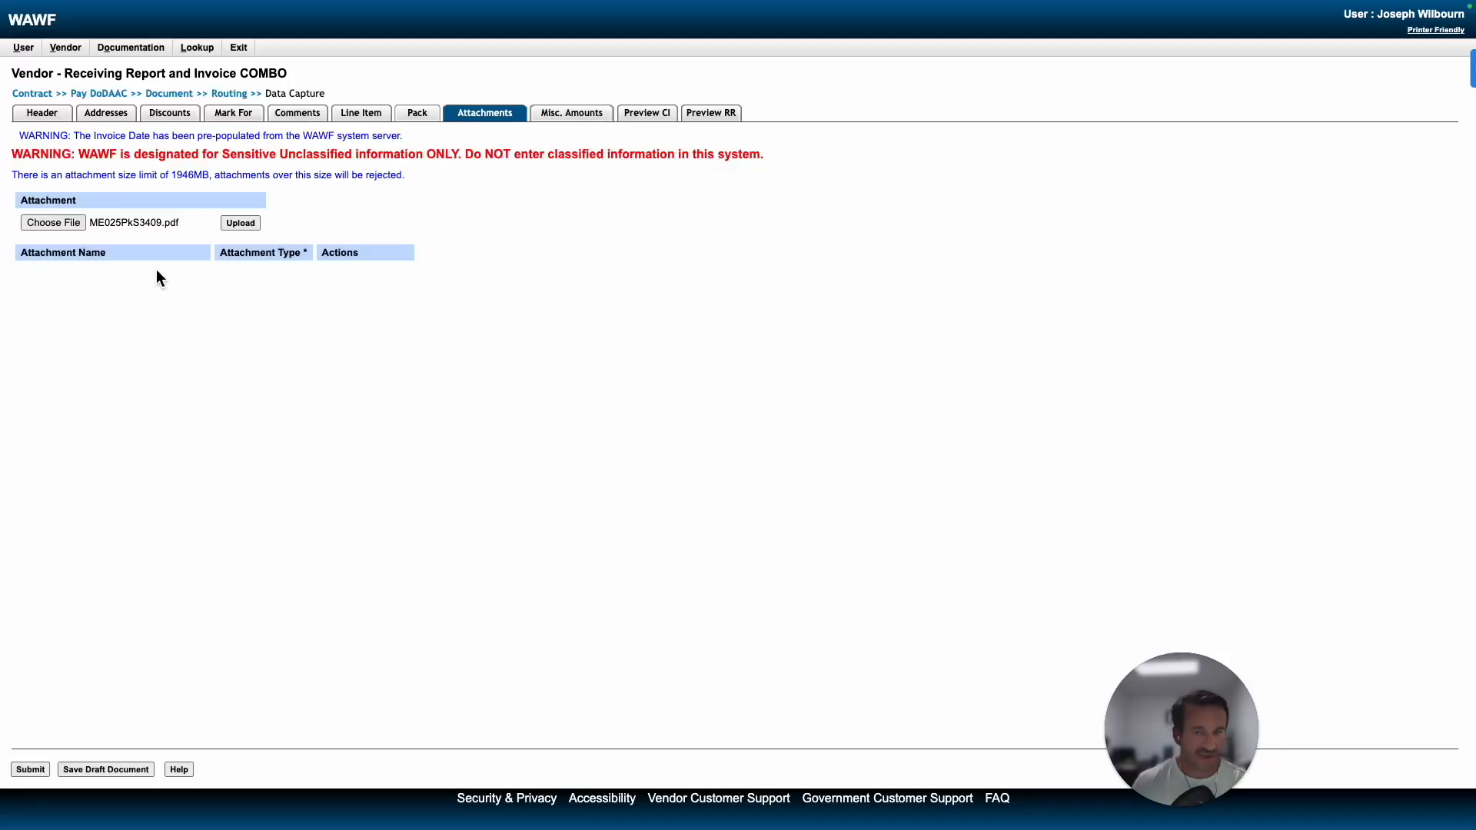
pyautogui.click(240, 224)
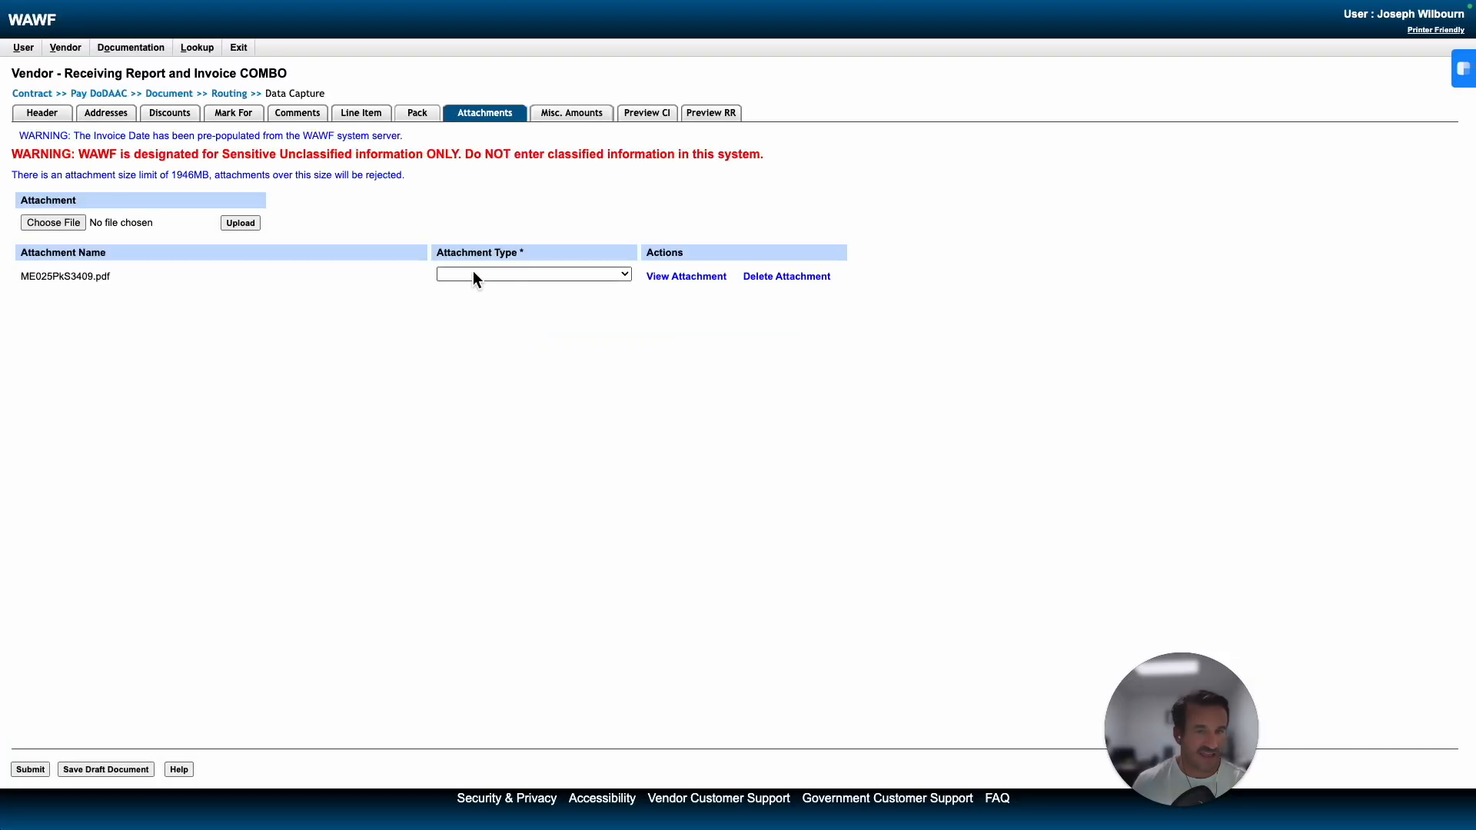
pyautogui.click(468, 275)
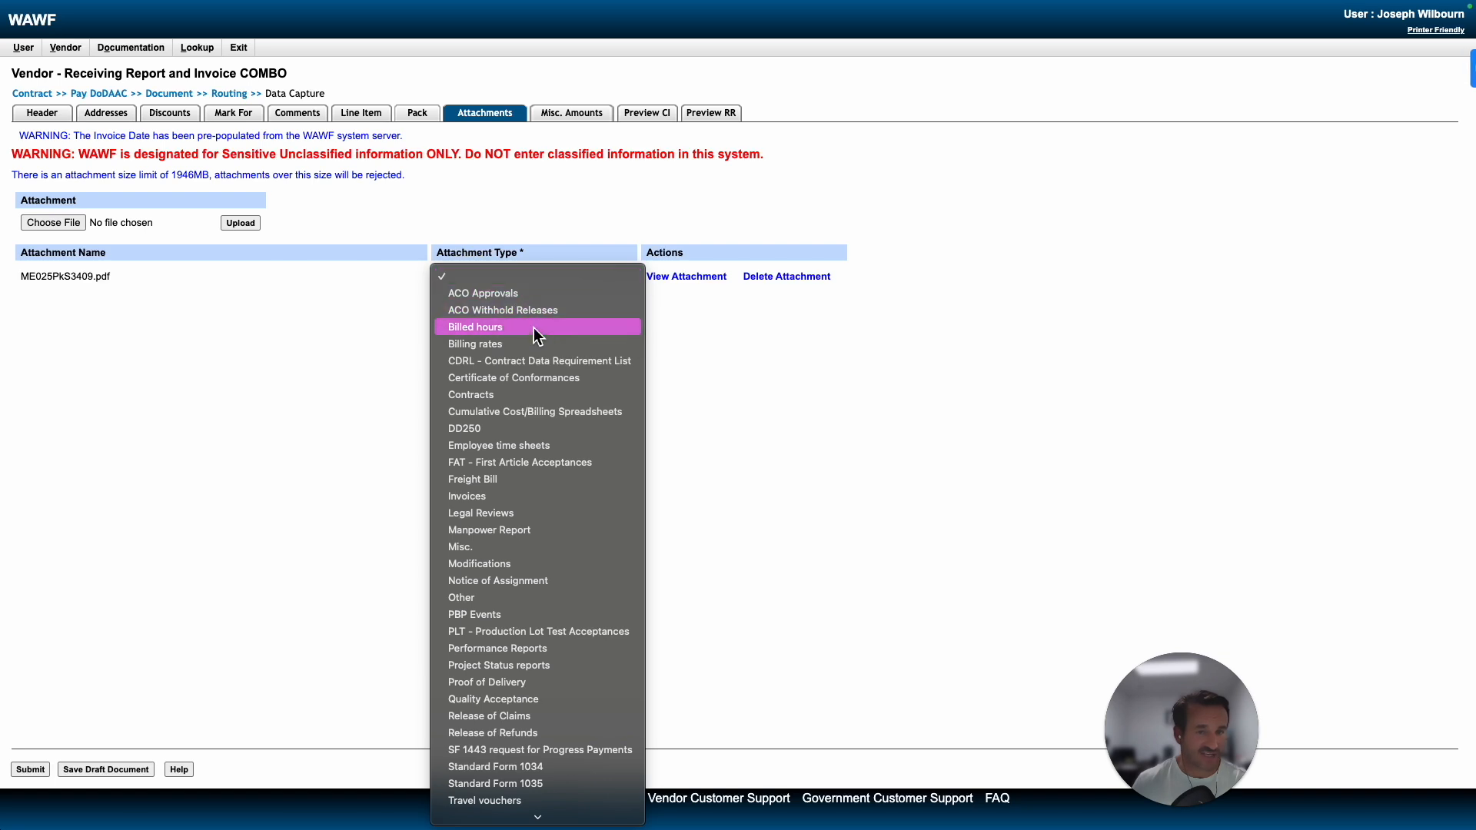
pyautogui.scroll(-1, 535, 329)
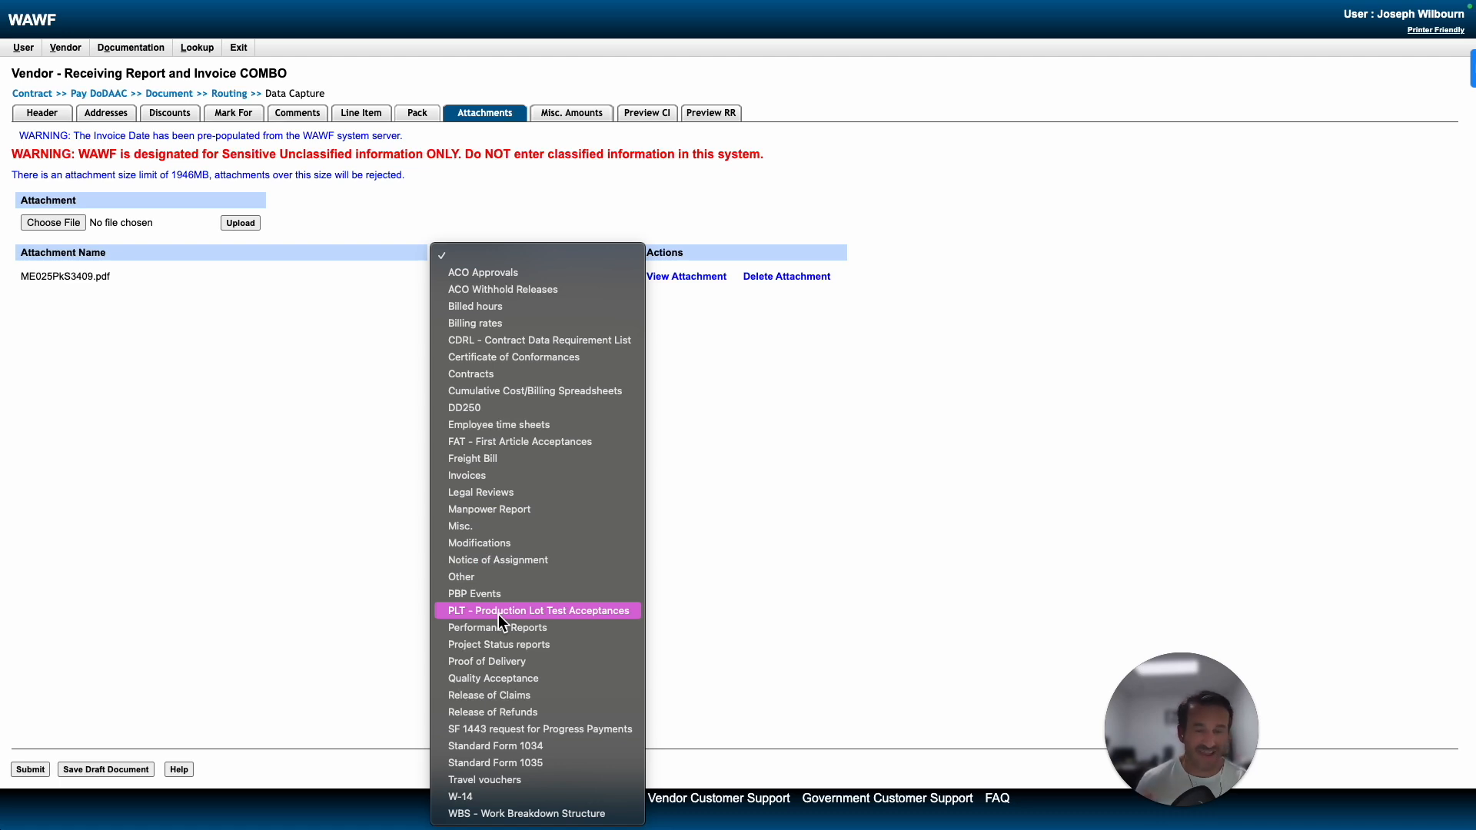
pyautogui.click(473, 580)
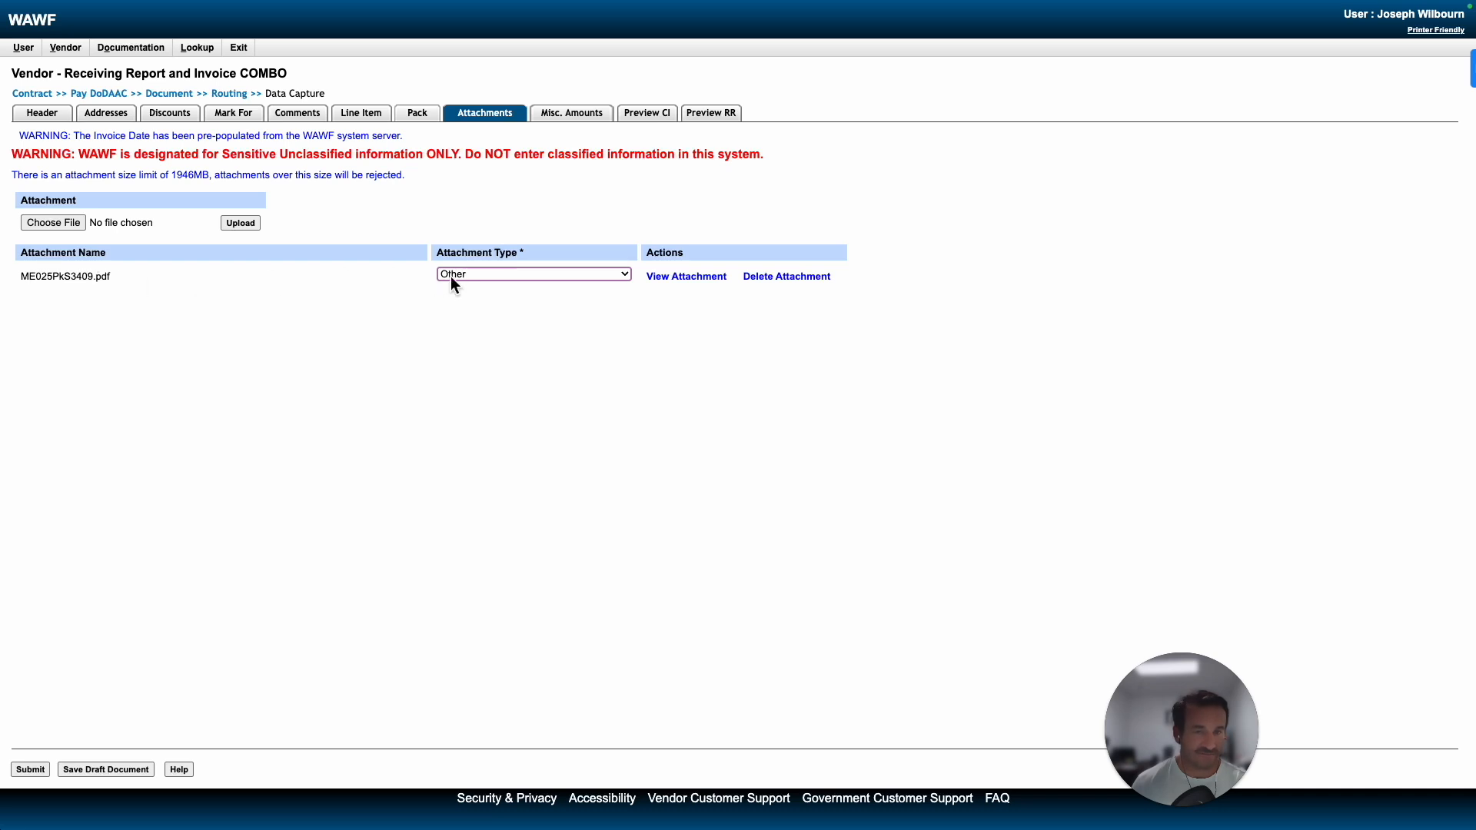
pyautogui.moveTo(31, 280); pyautogui.dragTo(112, 278)
pyautogui.click(114, 278)
# Step: Review the miscellaneous amounts and the invoice and receiving report previews for correct document, line item and address data
pyautogui.click(562, 115)
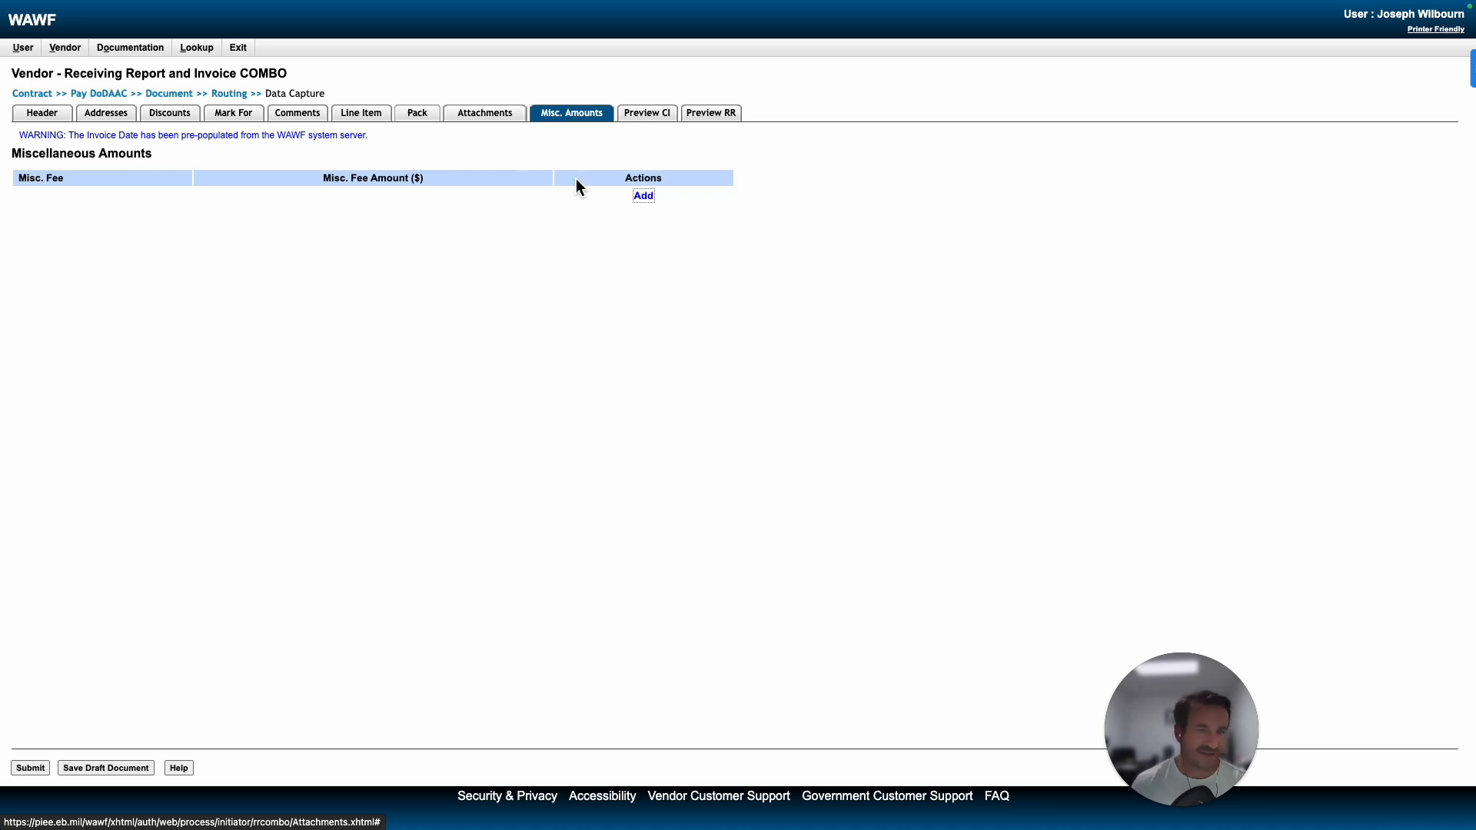
pyautogui.click(646, 123)
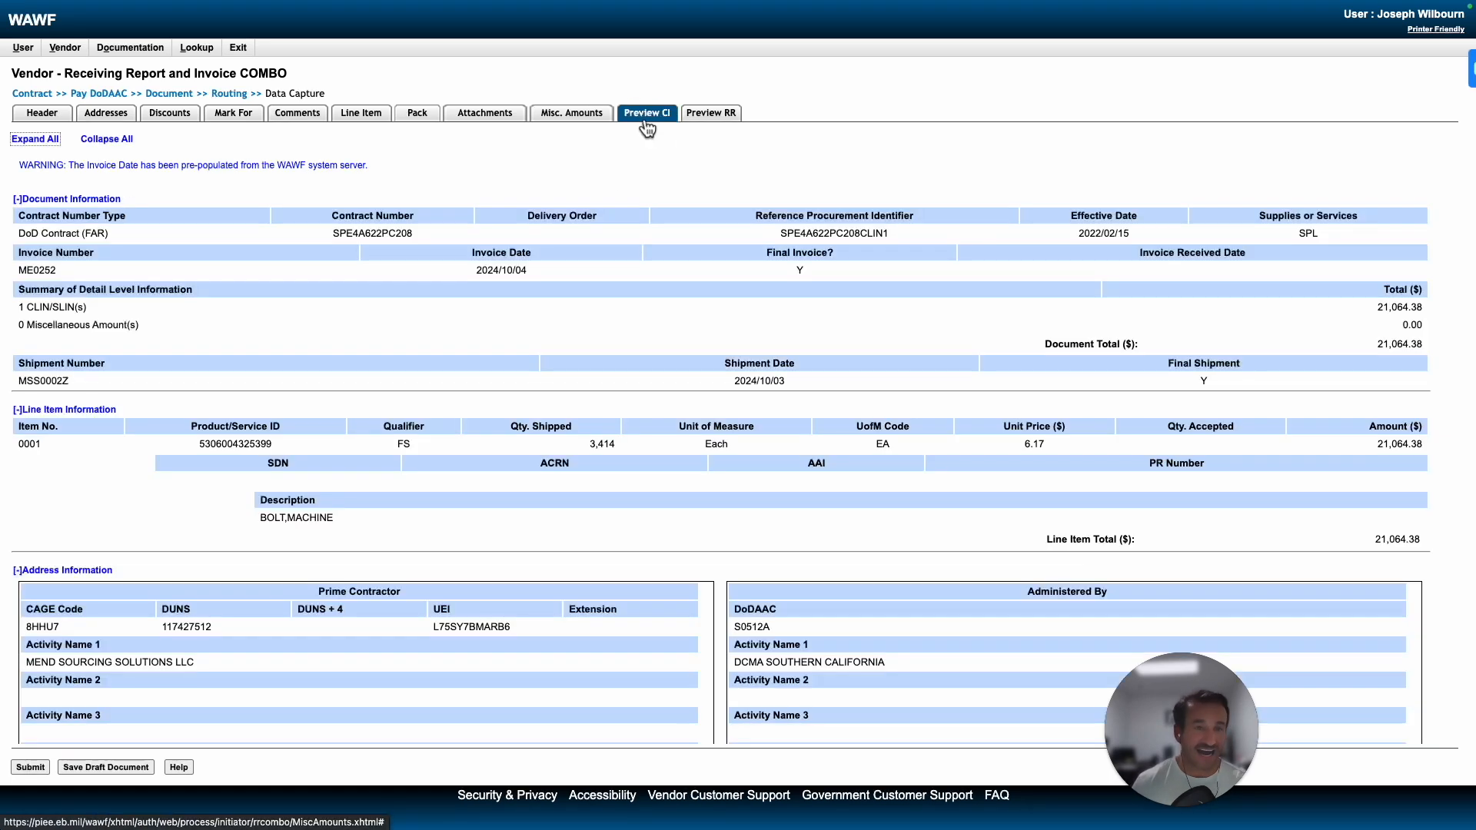
pyautogui.click(708, 123)
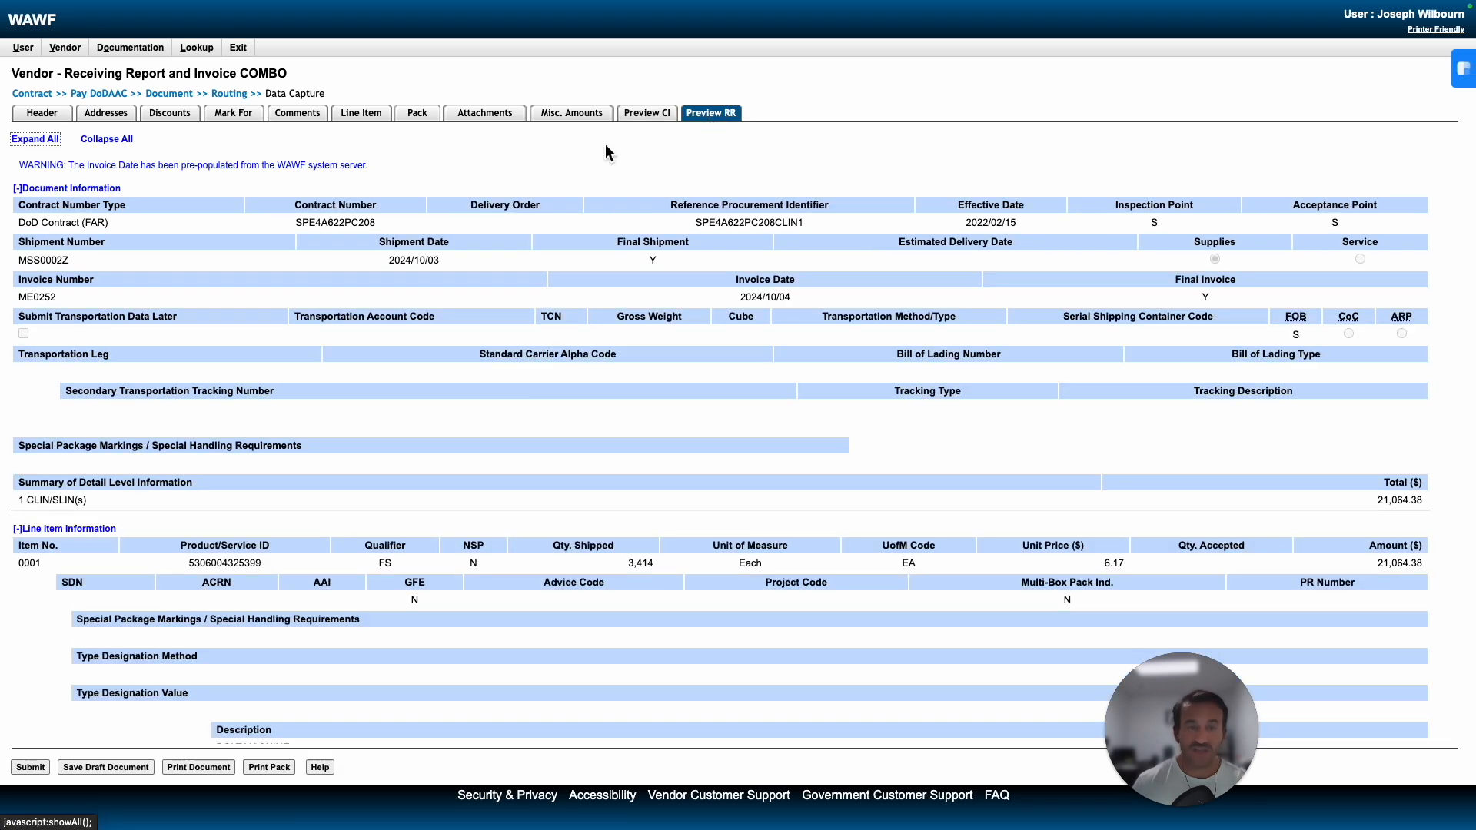
pyautogui.click(579, 123)
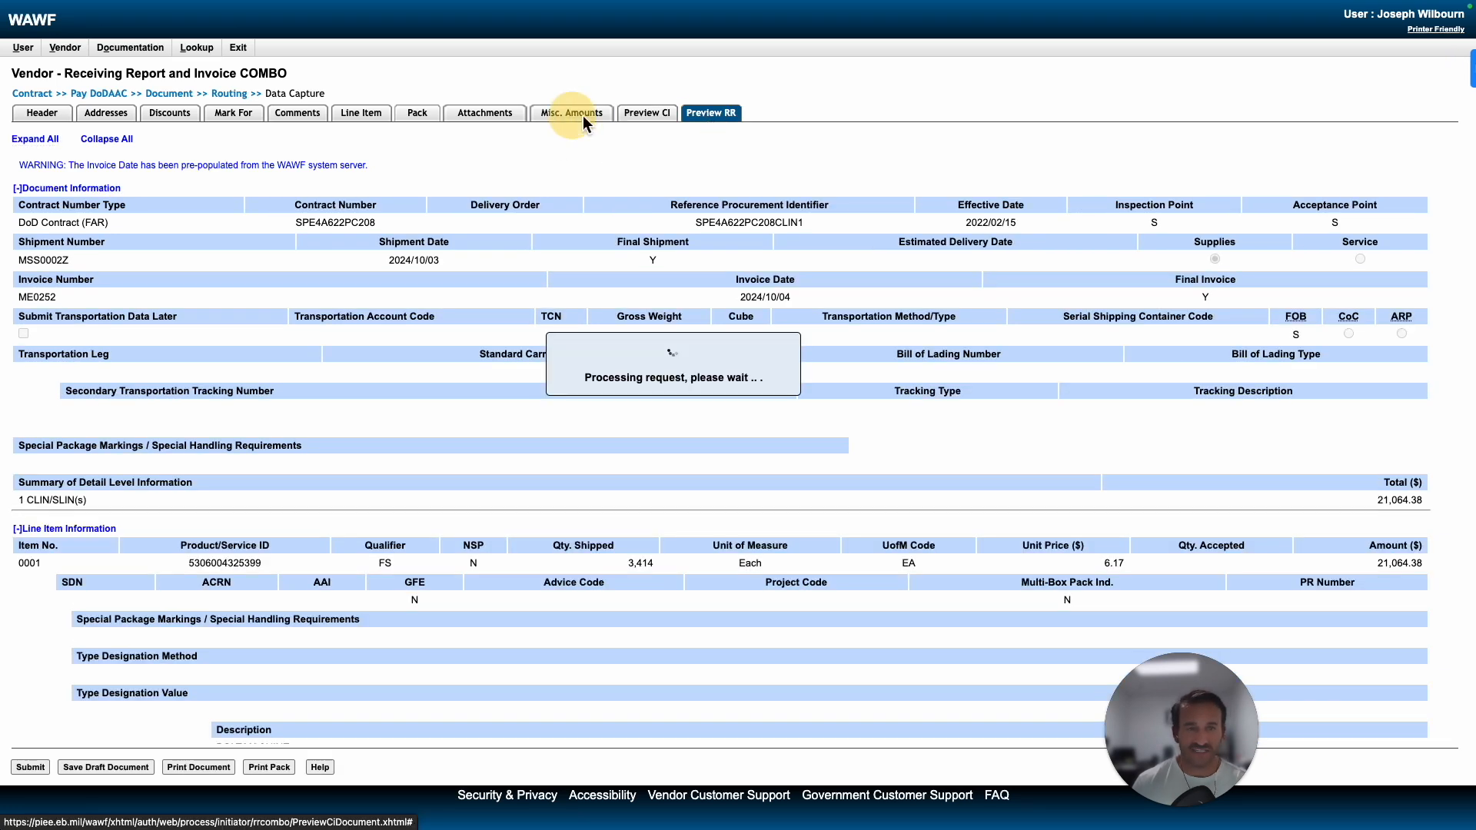
pyautogui.click(644, 117)
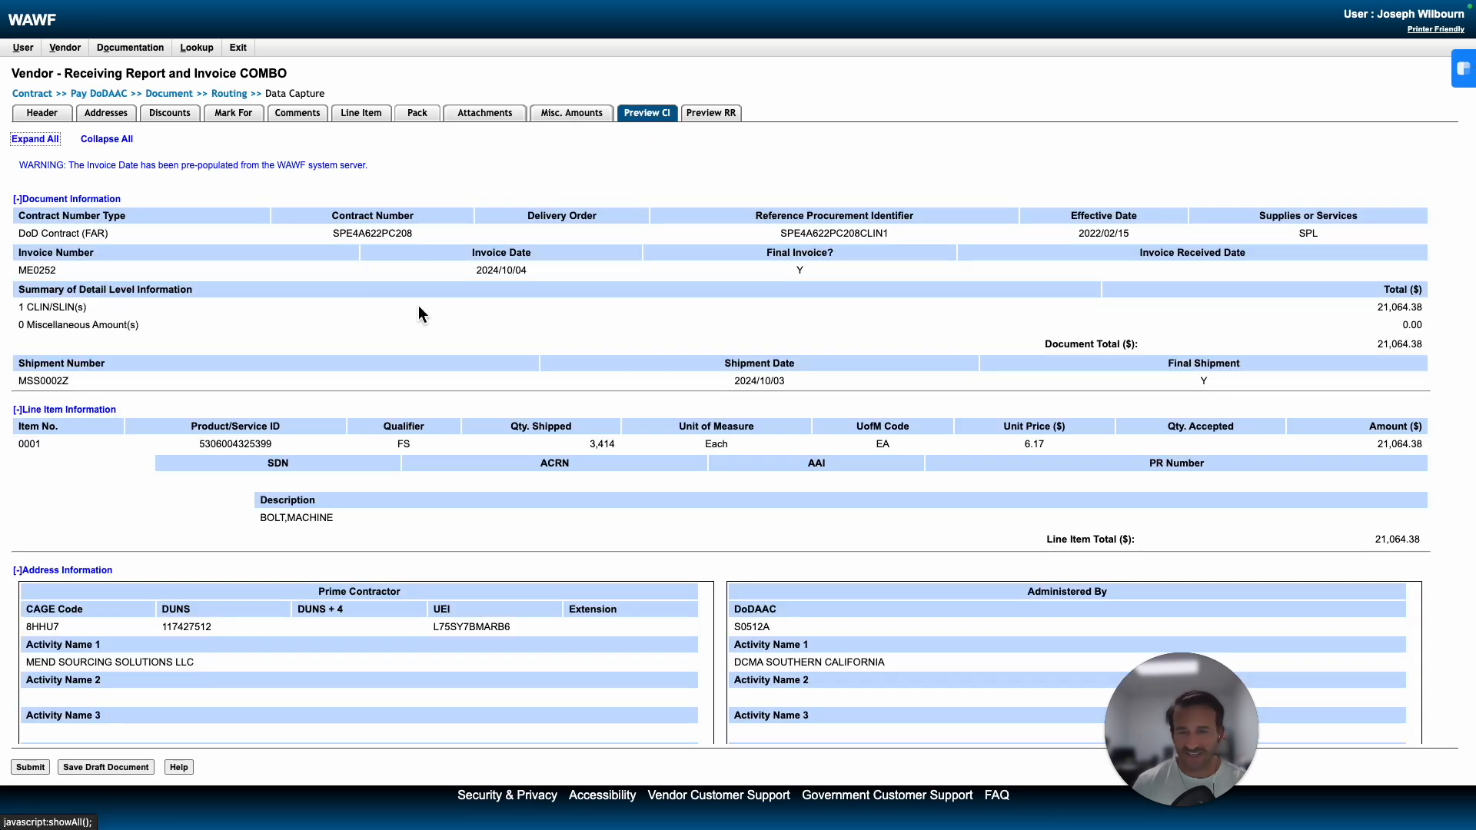
pyautogui.scroll(-4, 410, 321)
pyautogui.scroll(4, 411, 321)
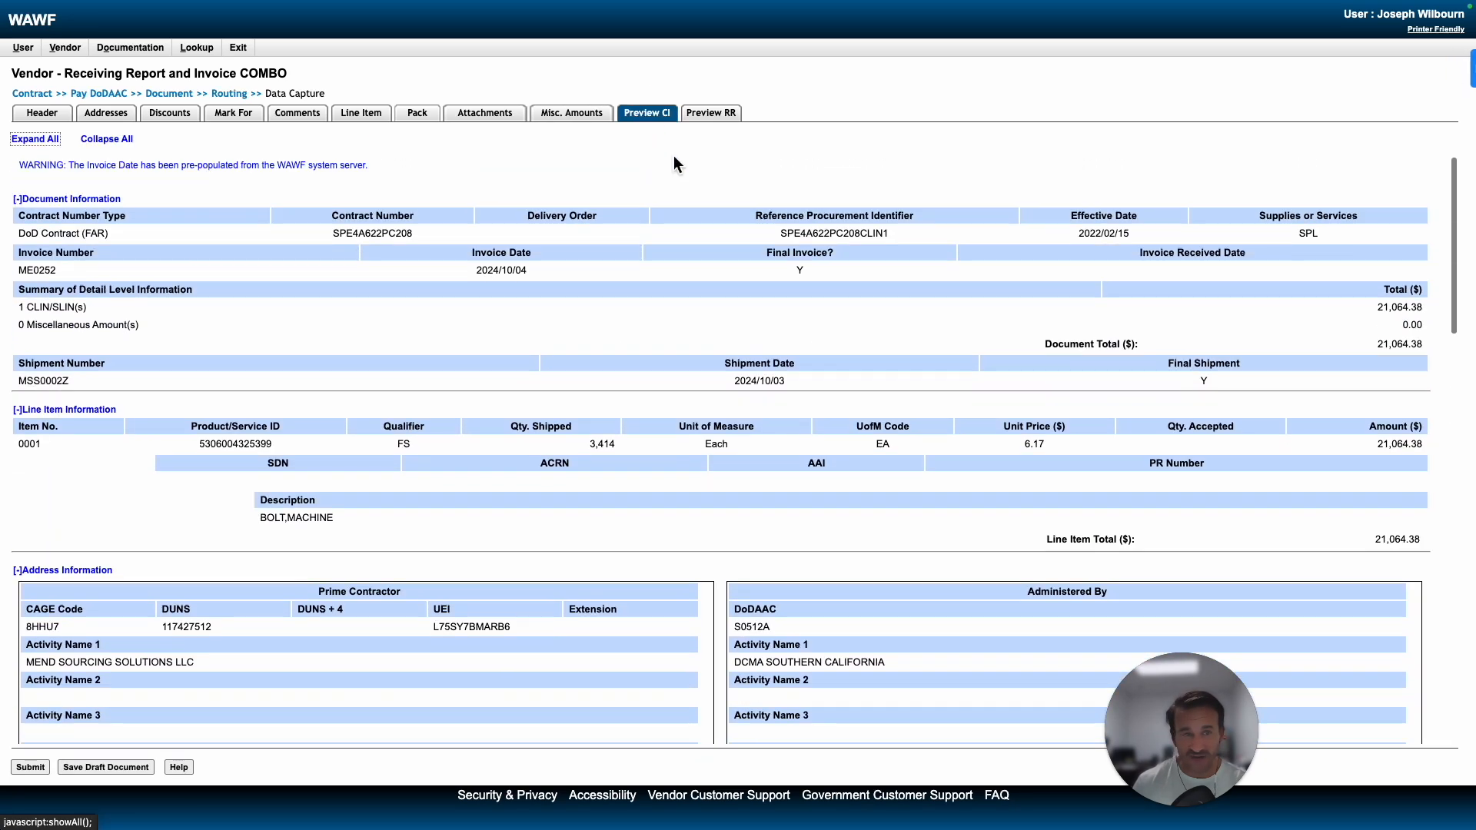
# Step: Print the receiving report document from its preview
pyautogui.click(712, 115)
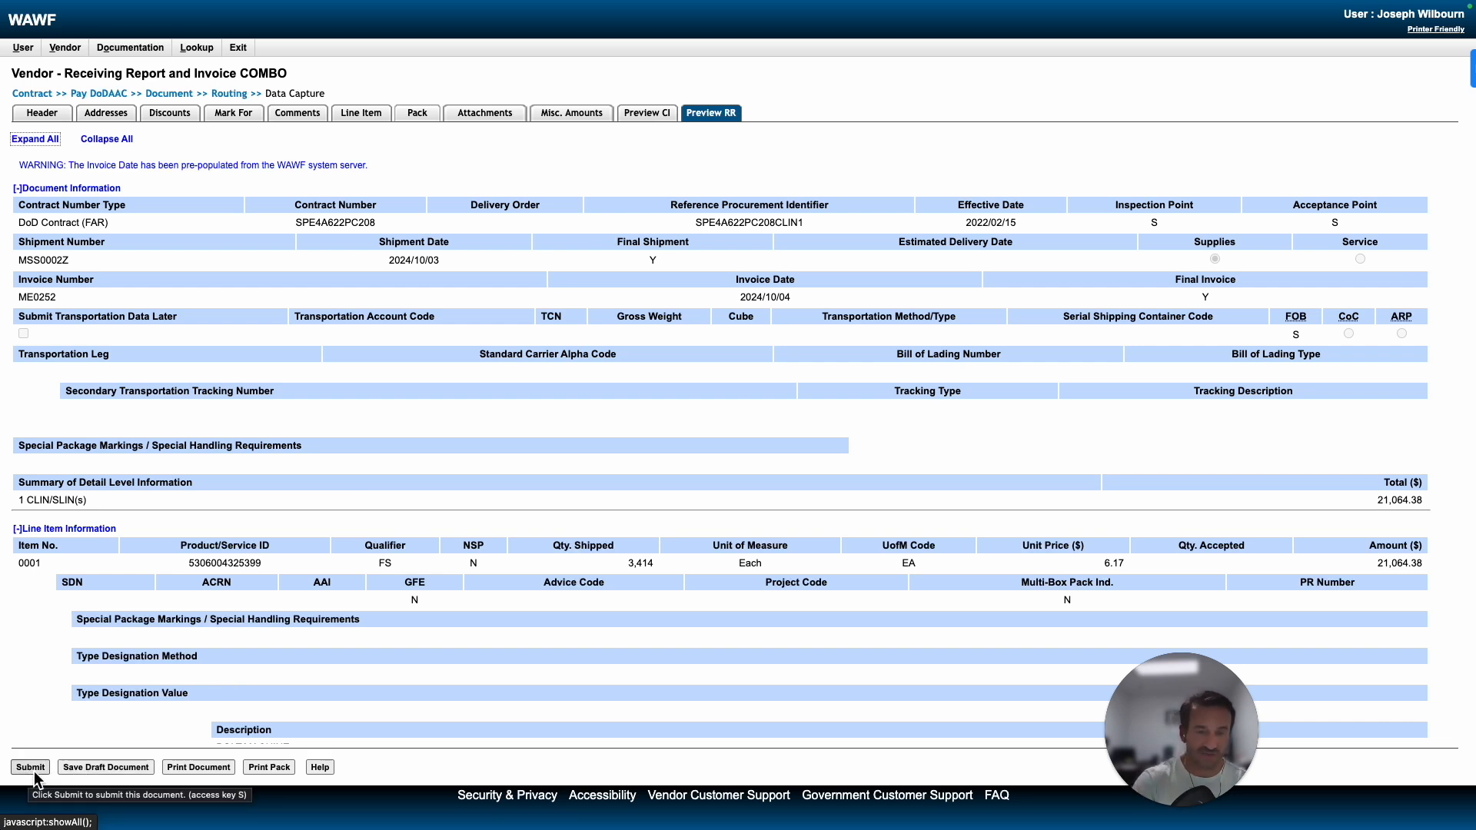
pyautogui.click(198, 767)
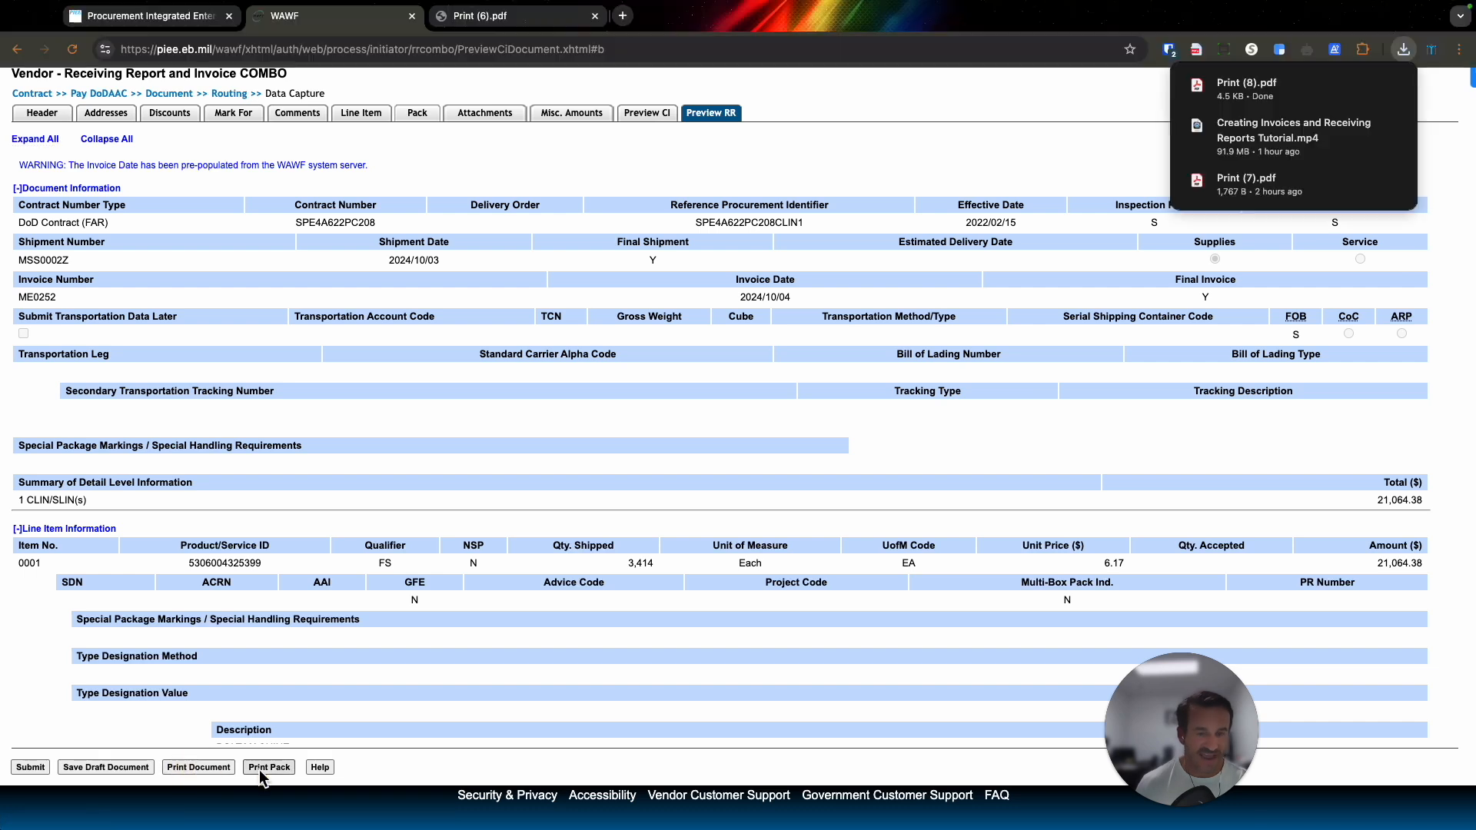
# Step: Open the downloaded Print (8).pdf, check it against the receiving report preview, and enlarge it to 175%
pyautogui.click(1239, 98)
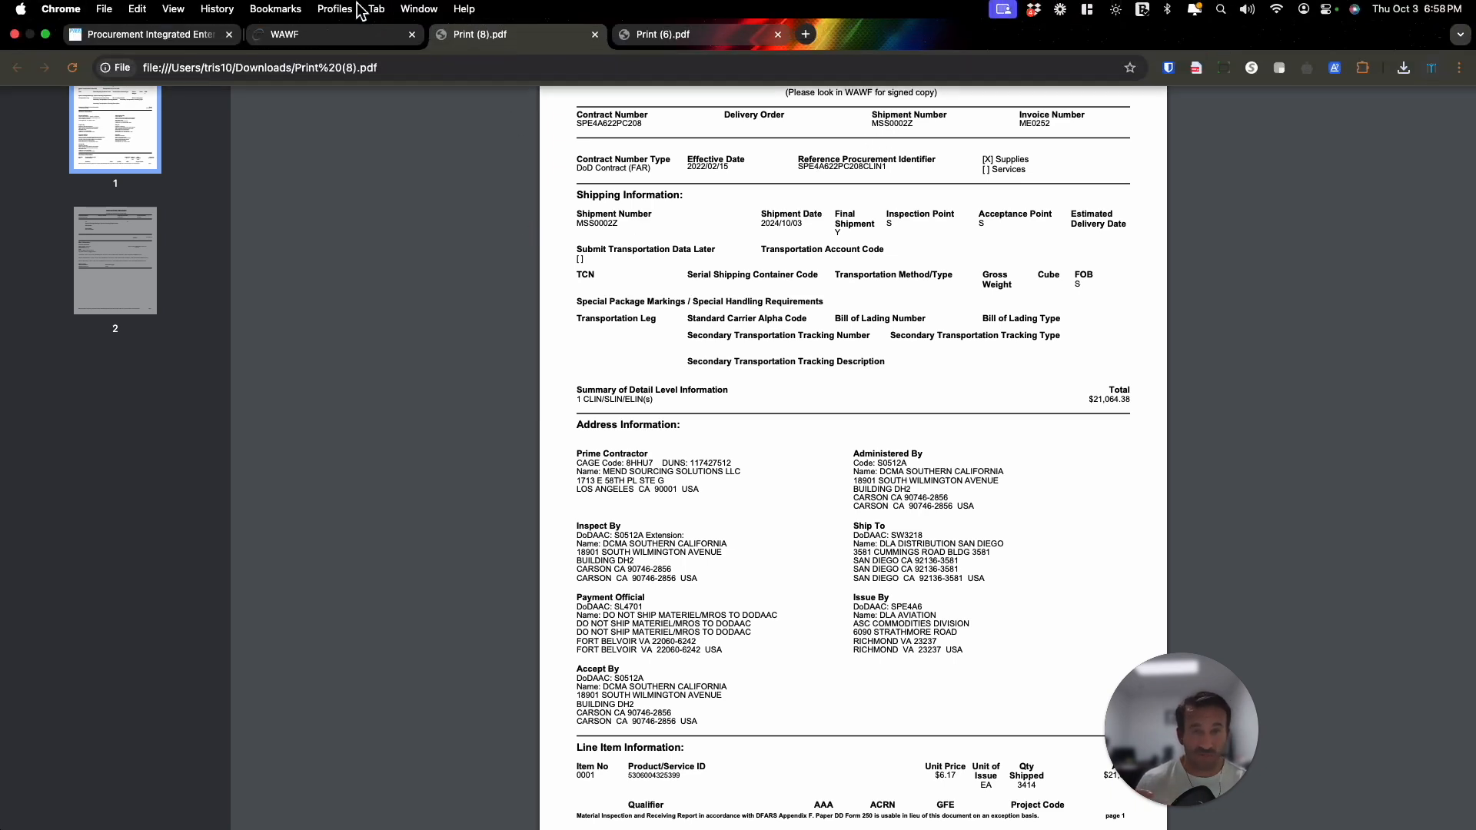
pyautogui.click(307, 34)
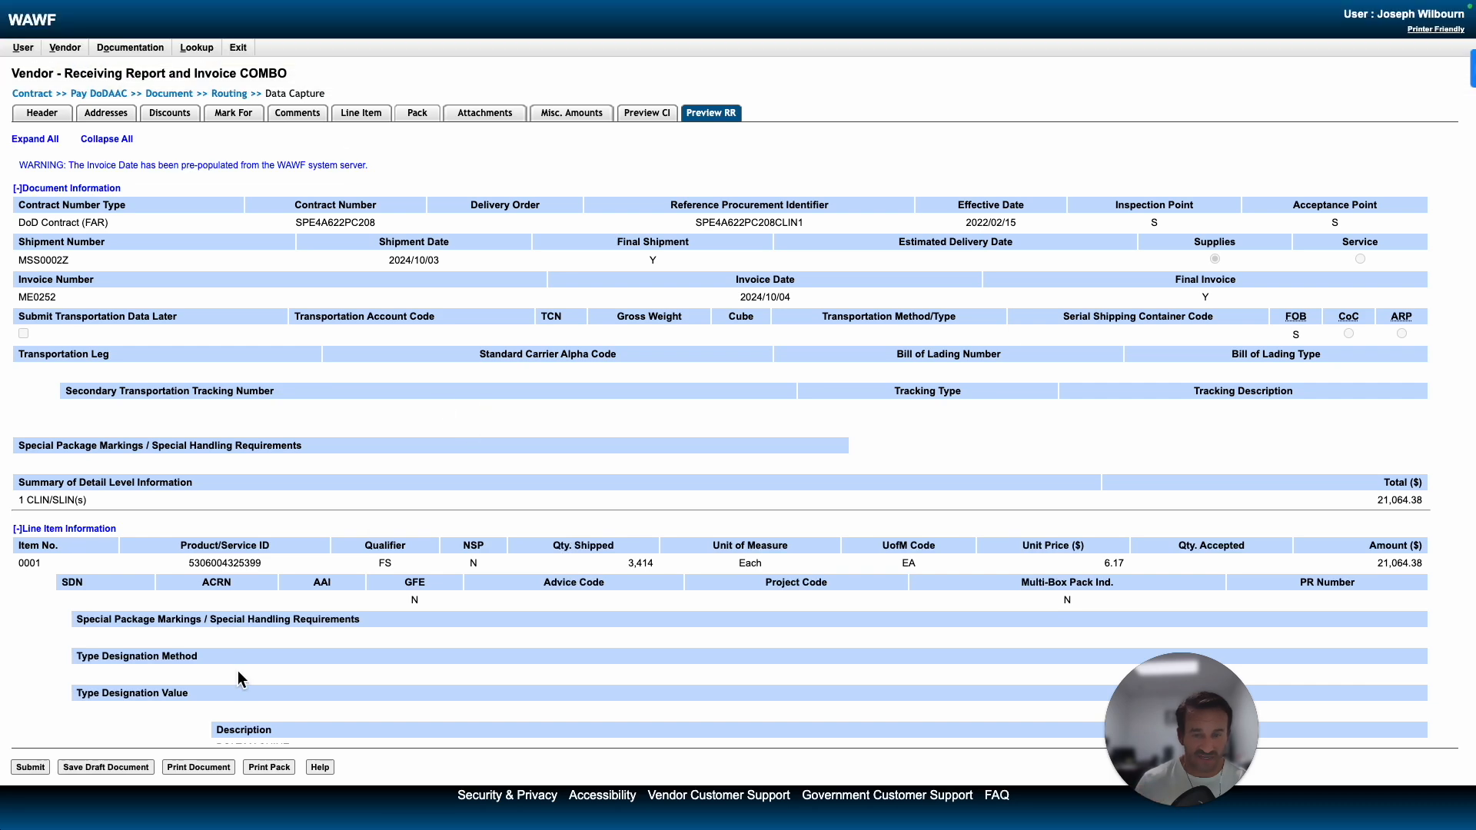
pyautogui.click(485, 36)
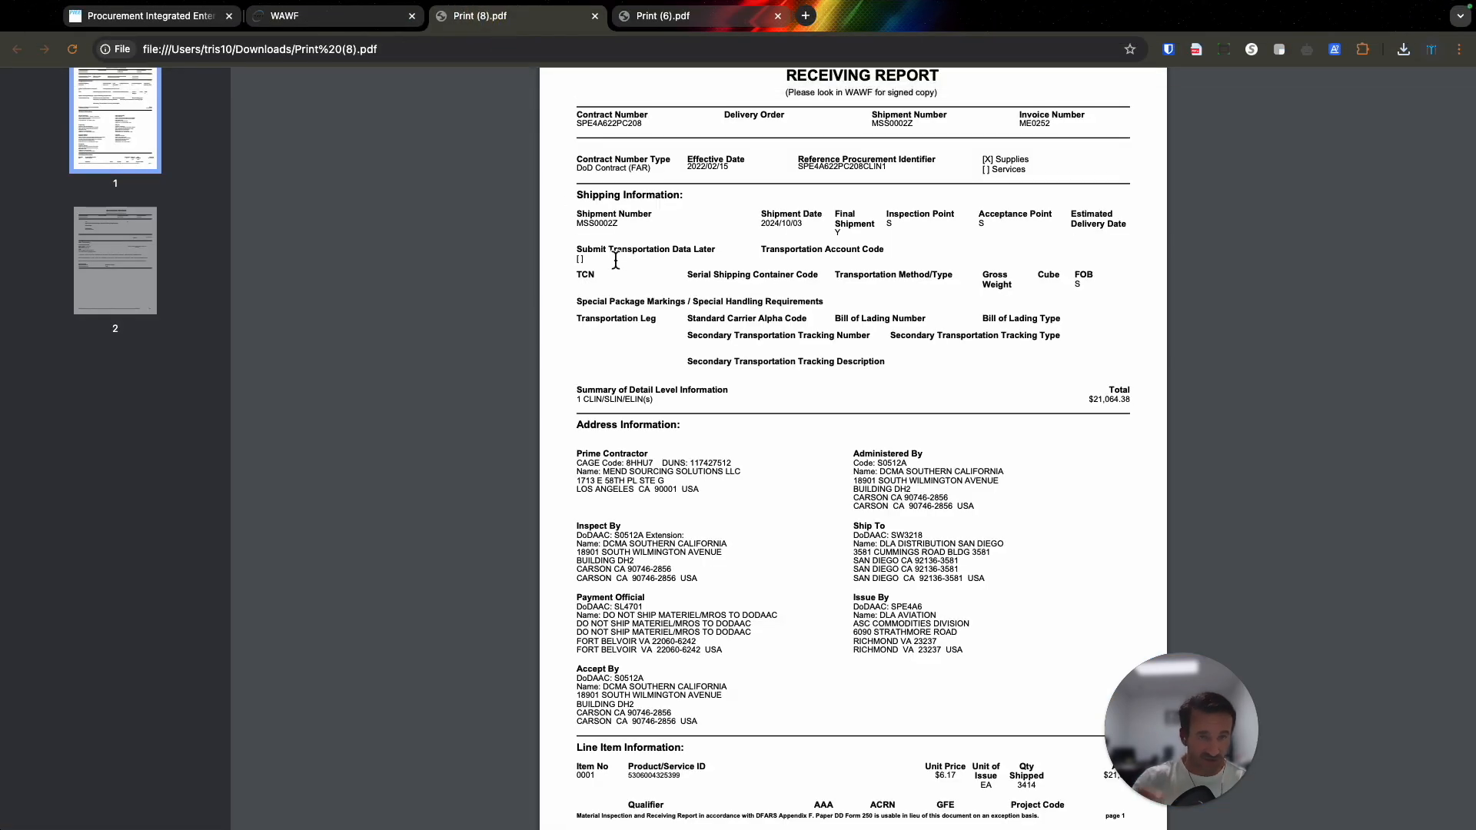
pyautogui.scroll(-5, 629, 335)
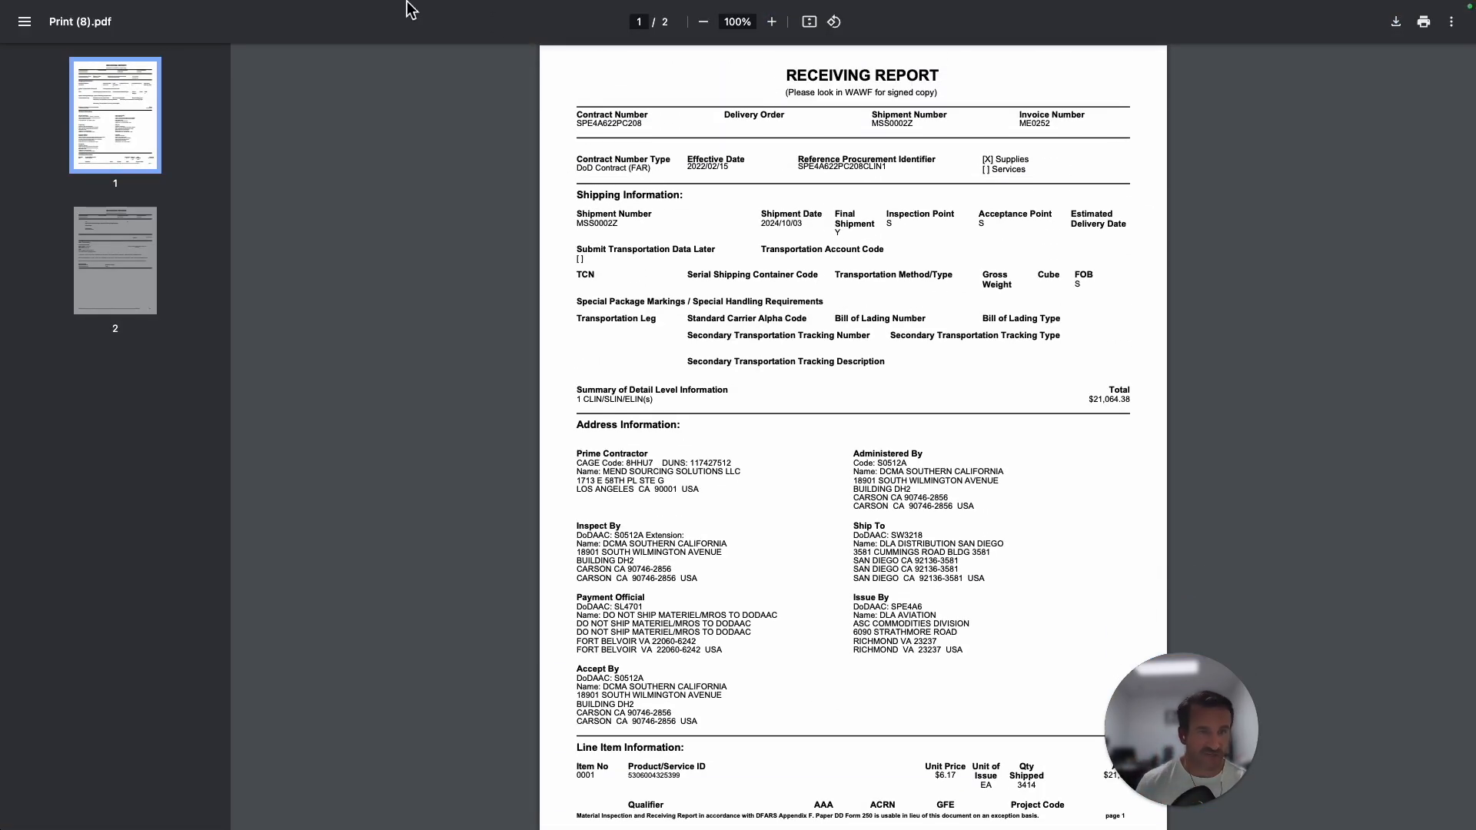
pyautogui.click(300, 30)
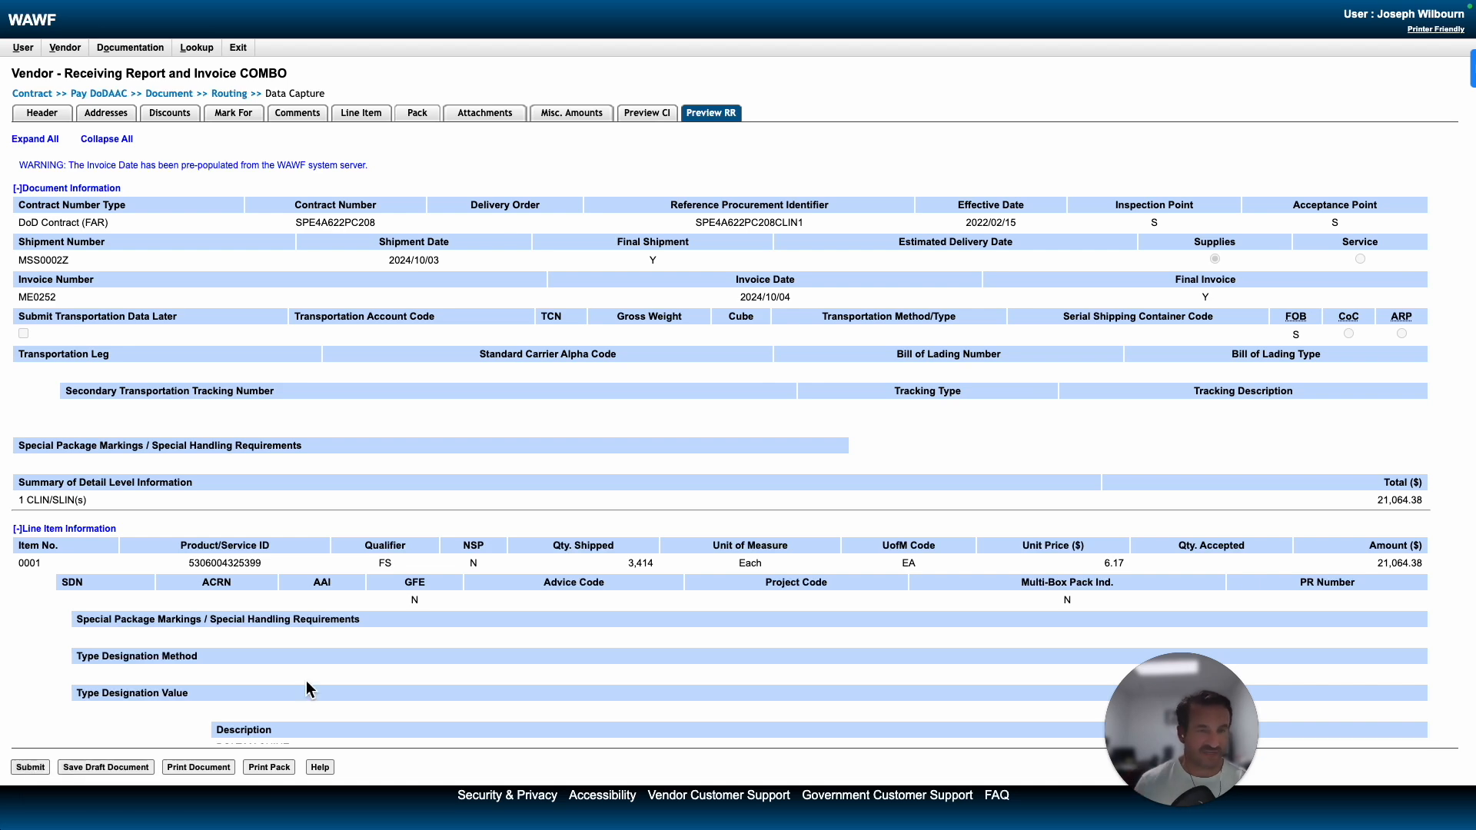
pyautogui.click(542, 39)
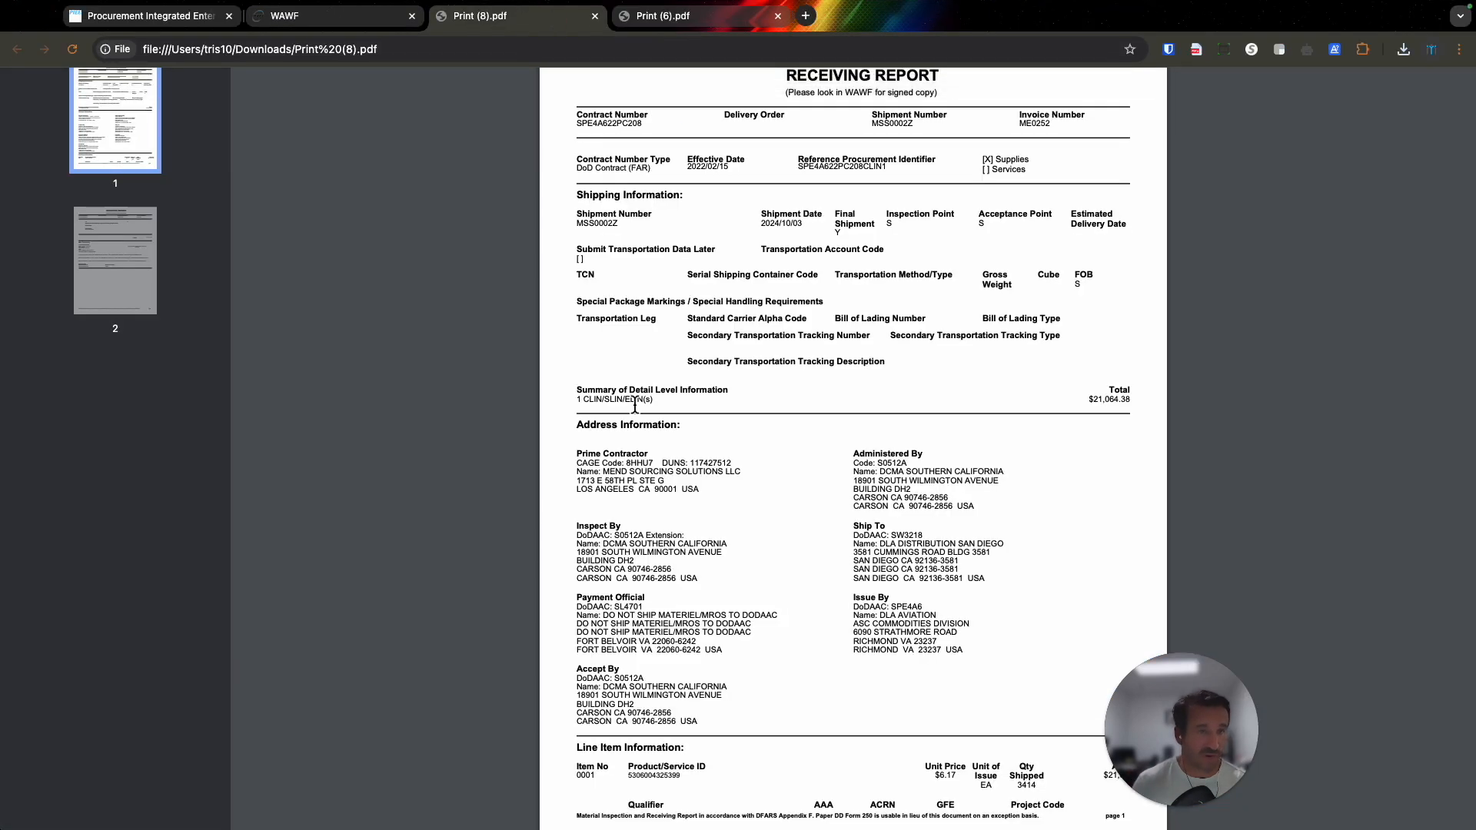
pyautogui.press('super+plus')
pyautogui.press('super+plus')
pyautogui.press('super+plus')
pyautogui.press('super+plus')
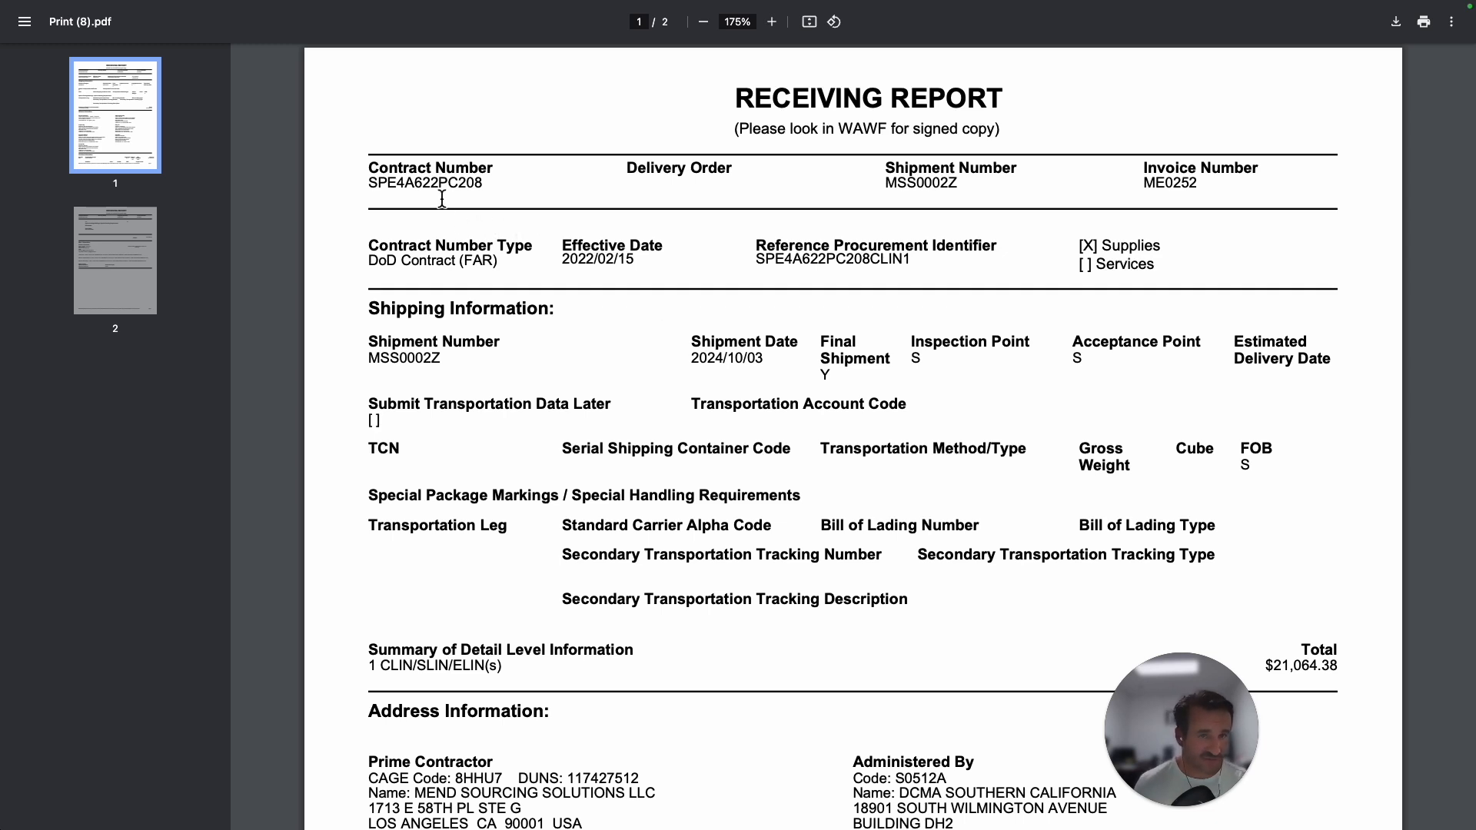
# Step: Review the printed receiving report's contract, shipment and invoice numbers, address information and line item 0001 data
pyautogui.moveTo(371, 185); pyautogui.dragTo(484, 185)
pyautogui.moveTo(886, 186); pyautogui.dragTo(959, 185)
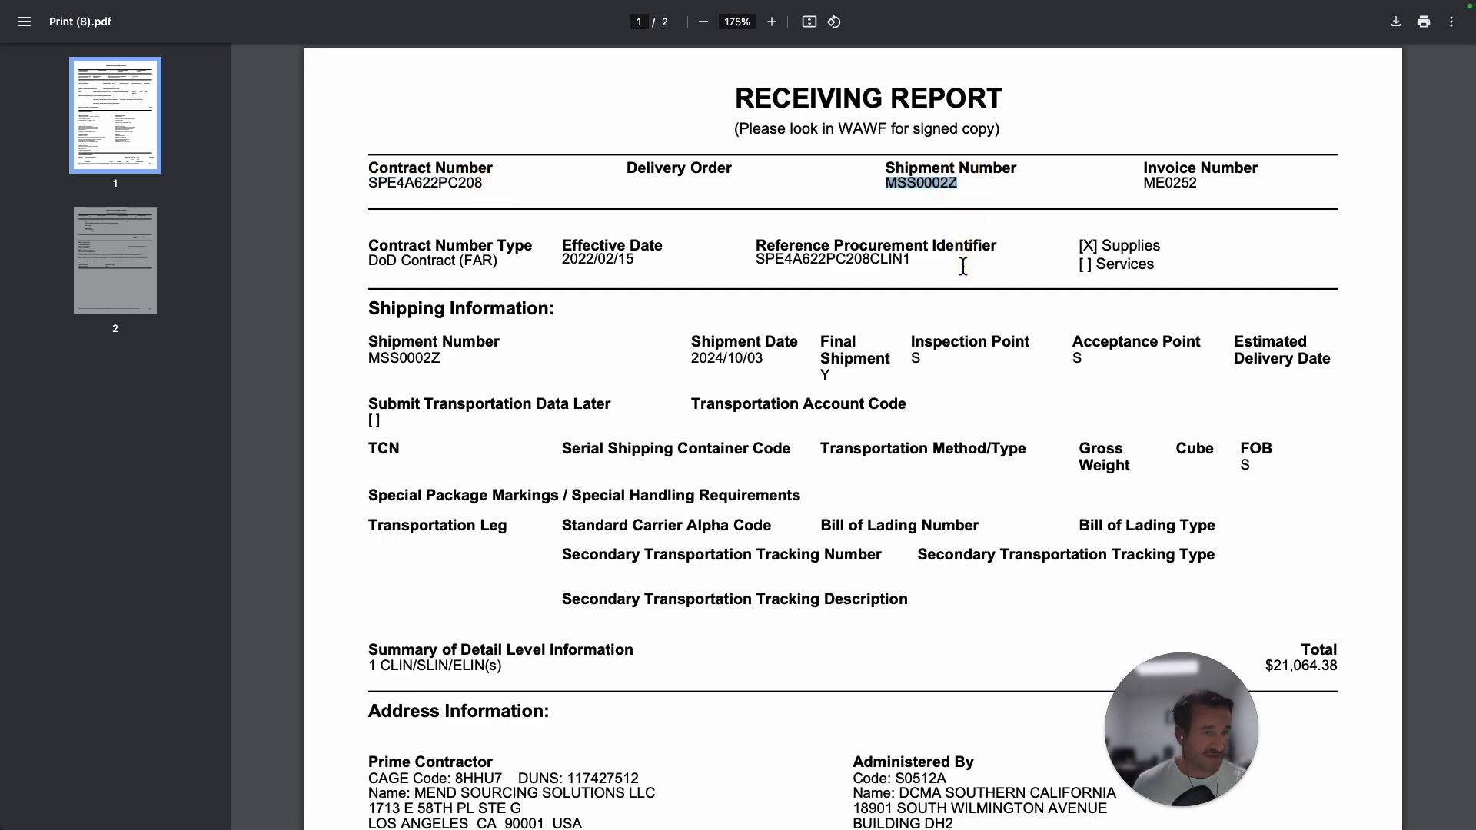
pyautogui.moveTo(1143, 185); pyautogui.dragTo(1229, 188)
pyautogui.scroll(-2, 681, 258)
pyautogui.scroll(-10, 681, 257)
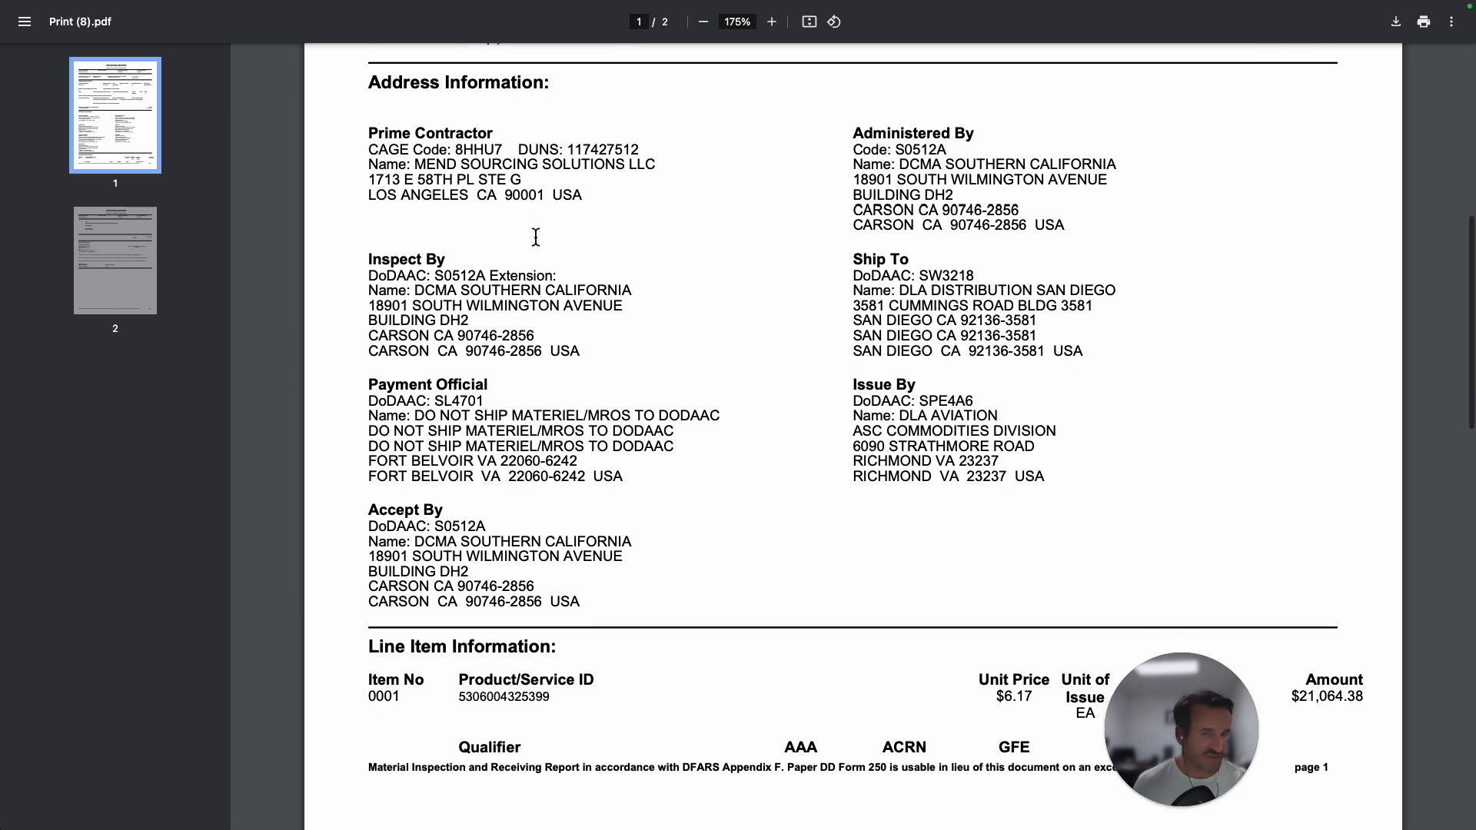
pyautogui.scroll(-9, 535, 237)
pyautogui.moveTo(366, 219); pyautogui.dragTo(1377, 244)
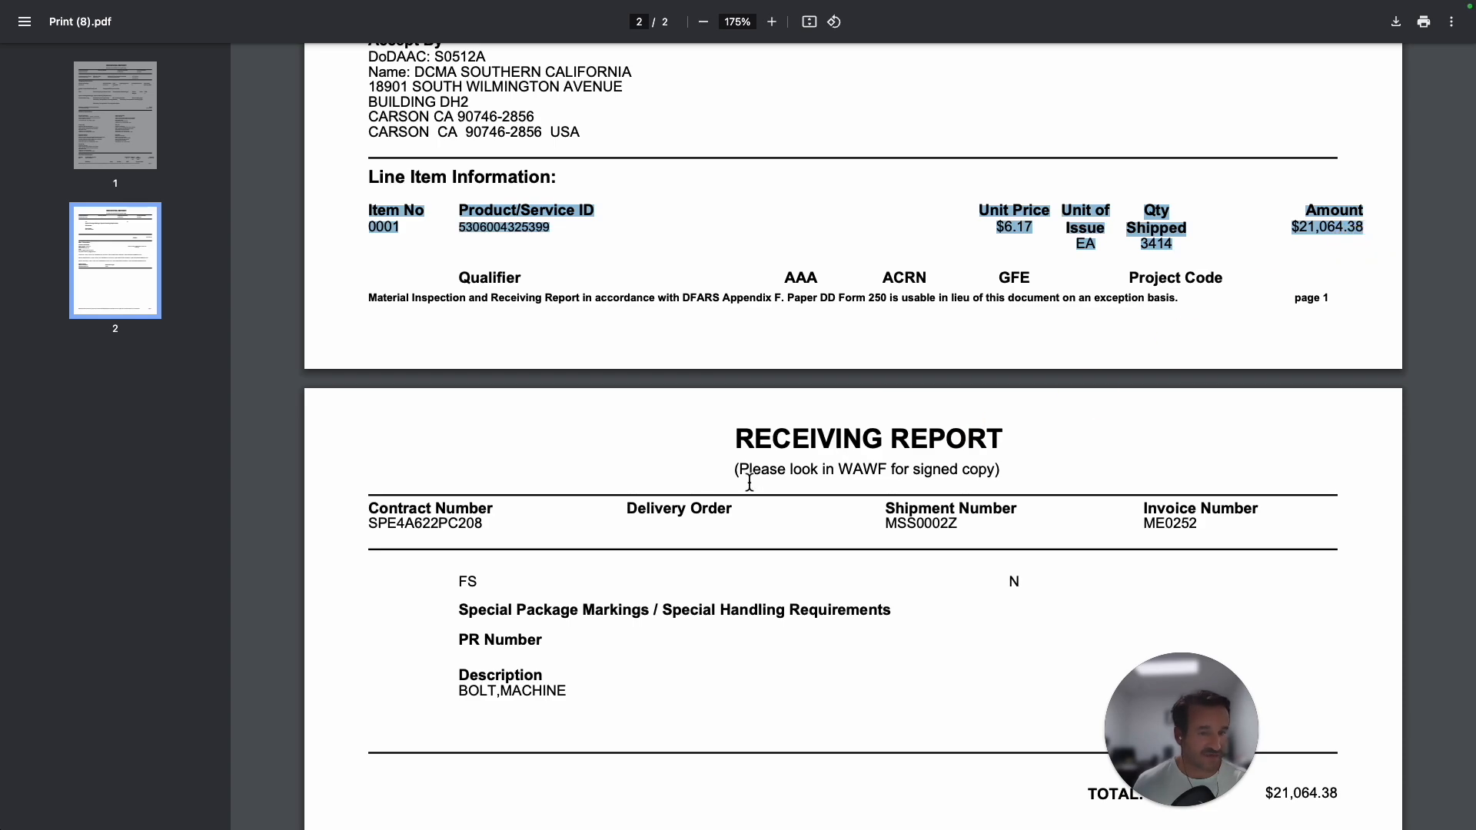
pyautogui.scroll(15, 749, 482)
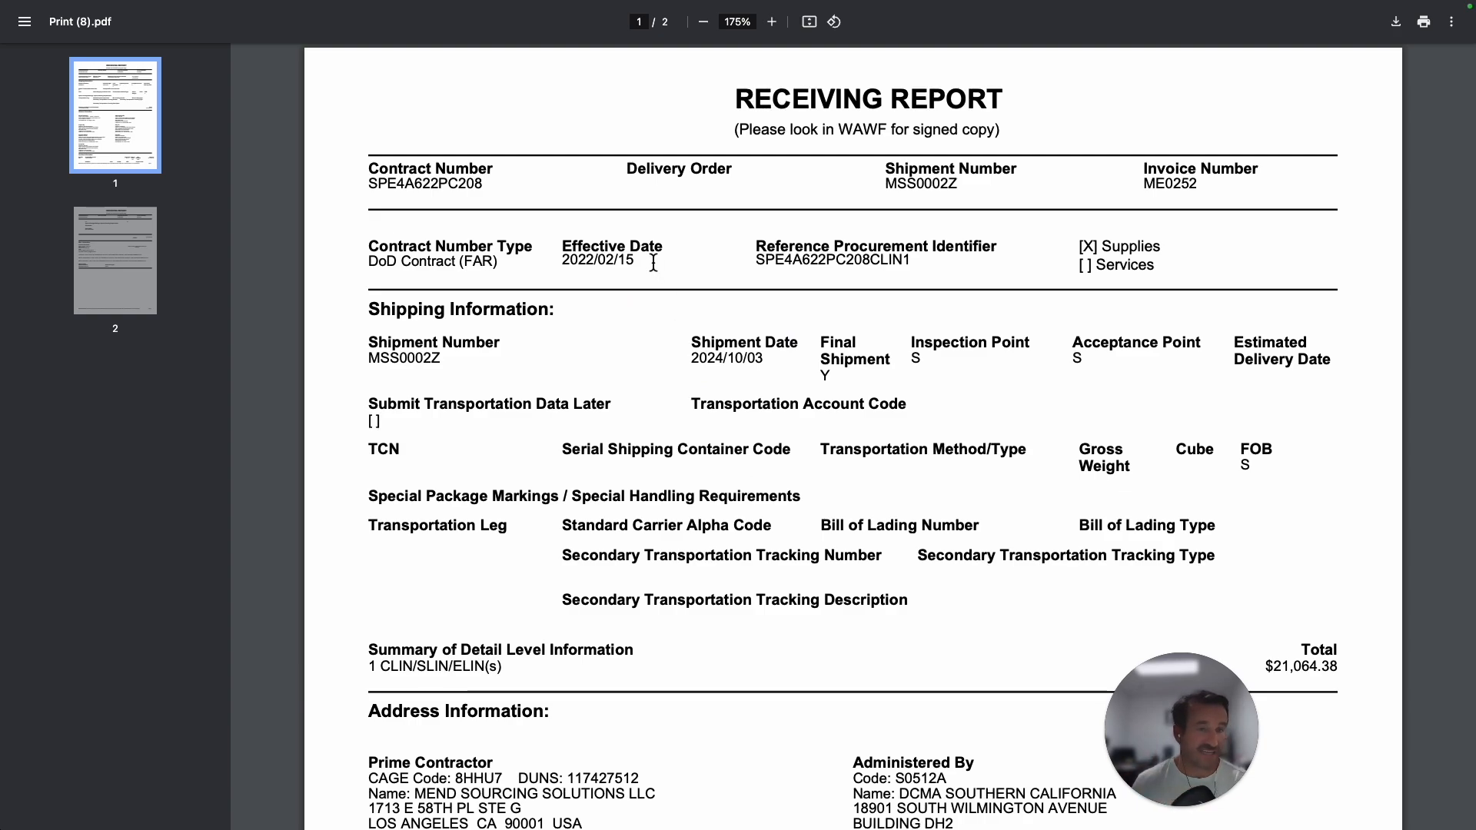
pyautogui.hotkey('ctrl', 'Left')
pyautogui.hotkey('ctrl', 'Right')
pyautogui.hotkey('ctrl', 'Right')
pyautogui.press('Left')
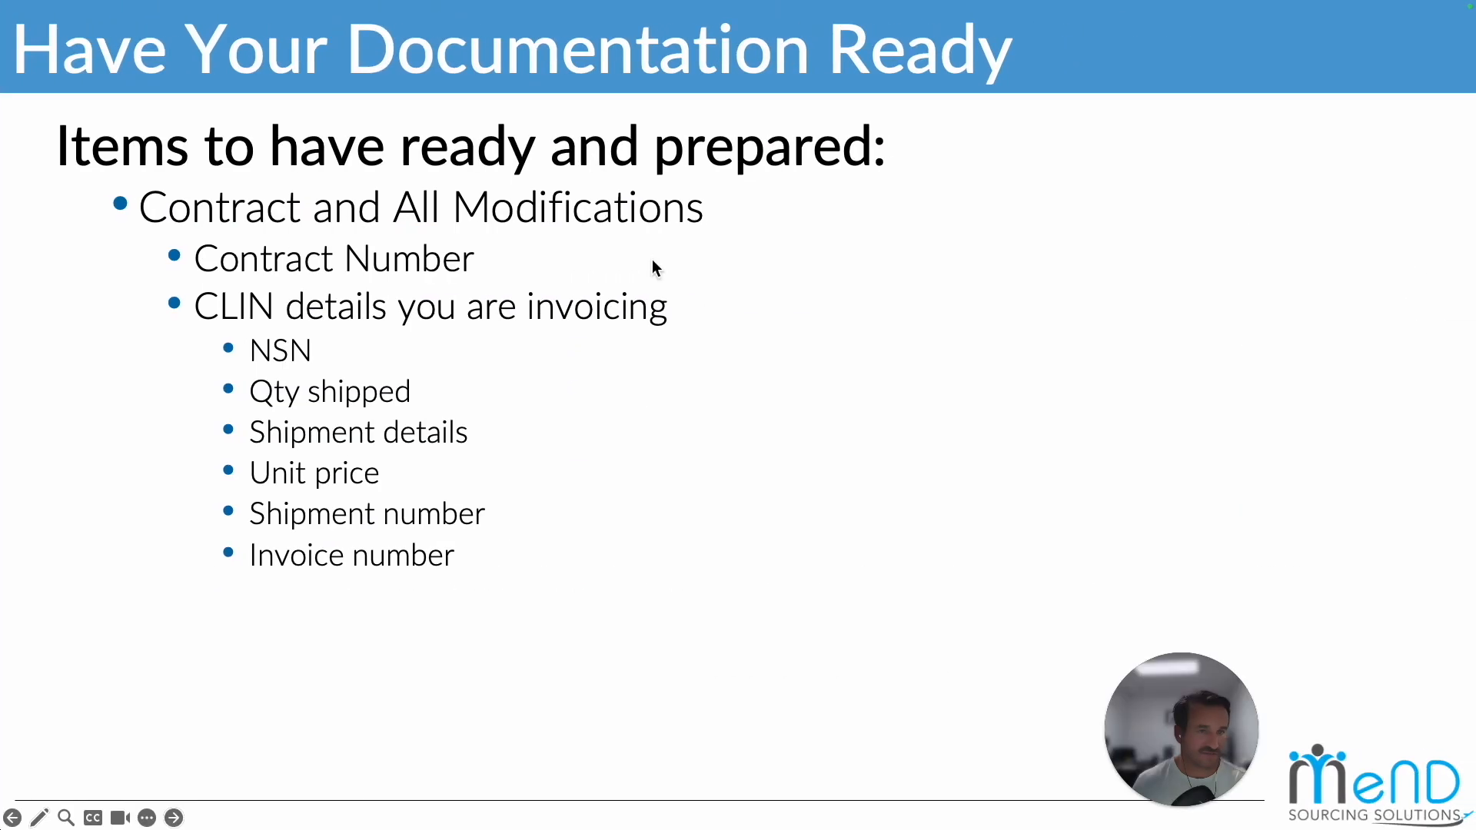
pyautogui.hotkey('ctrl', 'Left')
# Step: Return to the PIEE home page, launch myInvoice and open the Status and Date Report
pyautogui.moveTo(529, 9)
pyautogui.click(341, 40)
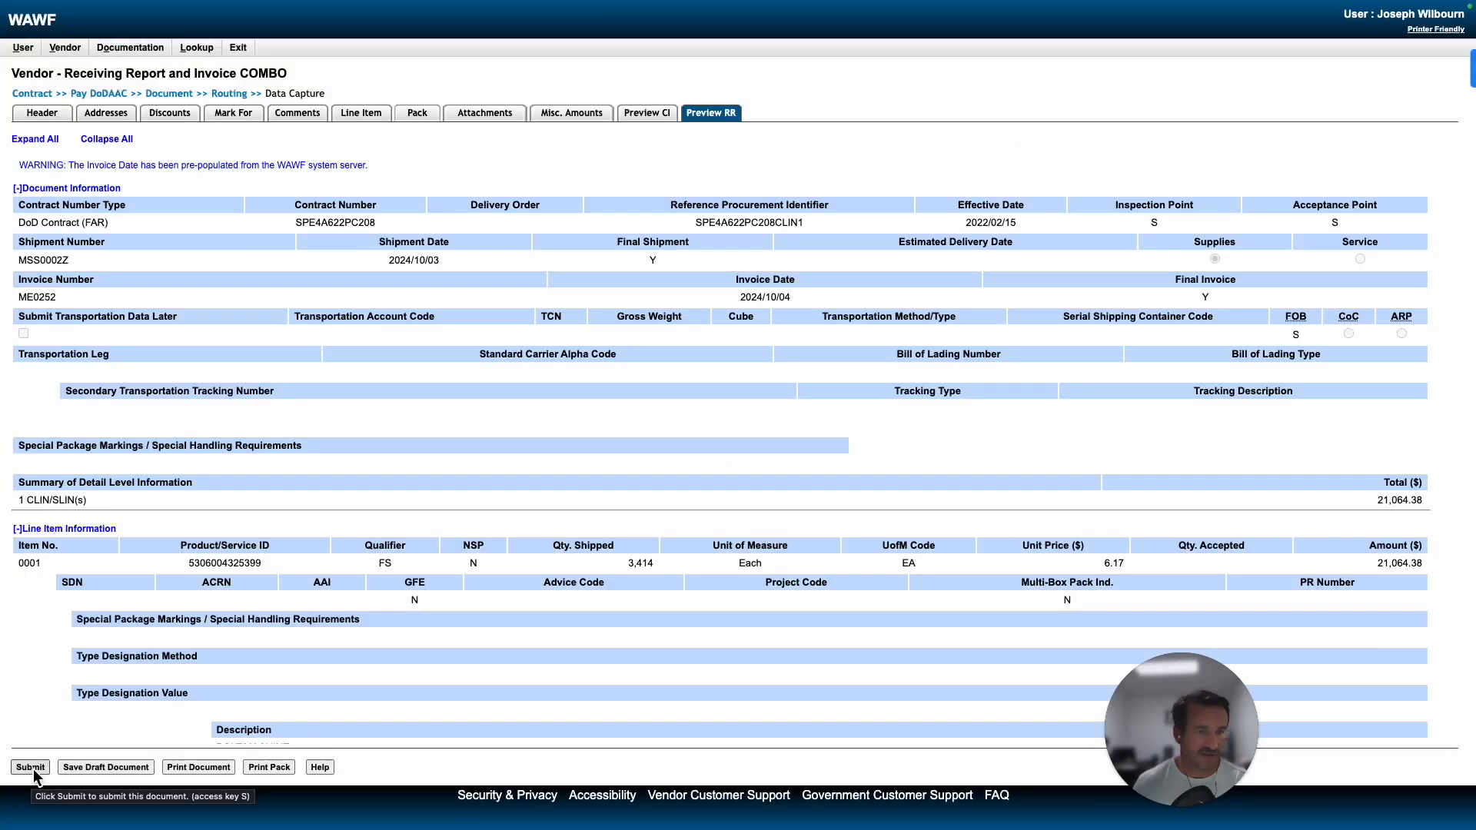
pyautogui.moveTo(146, 3)
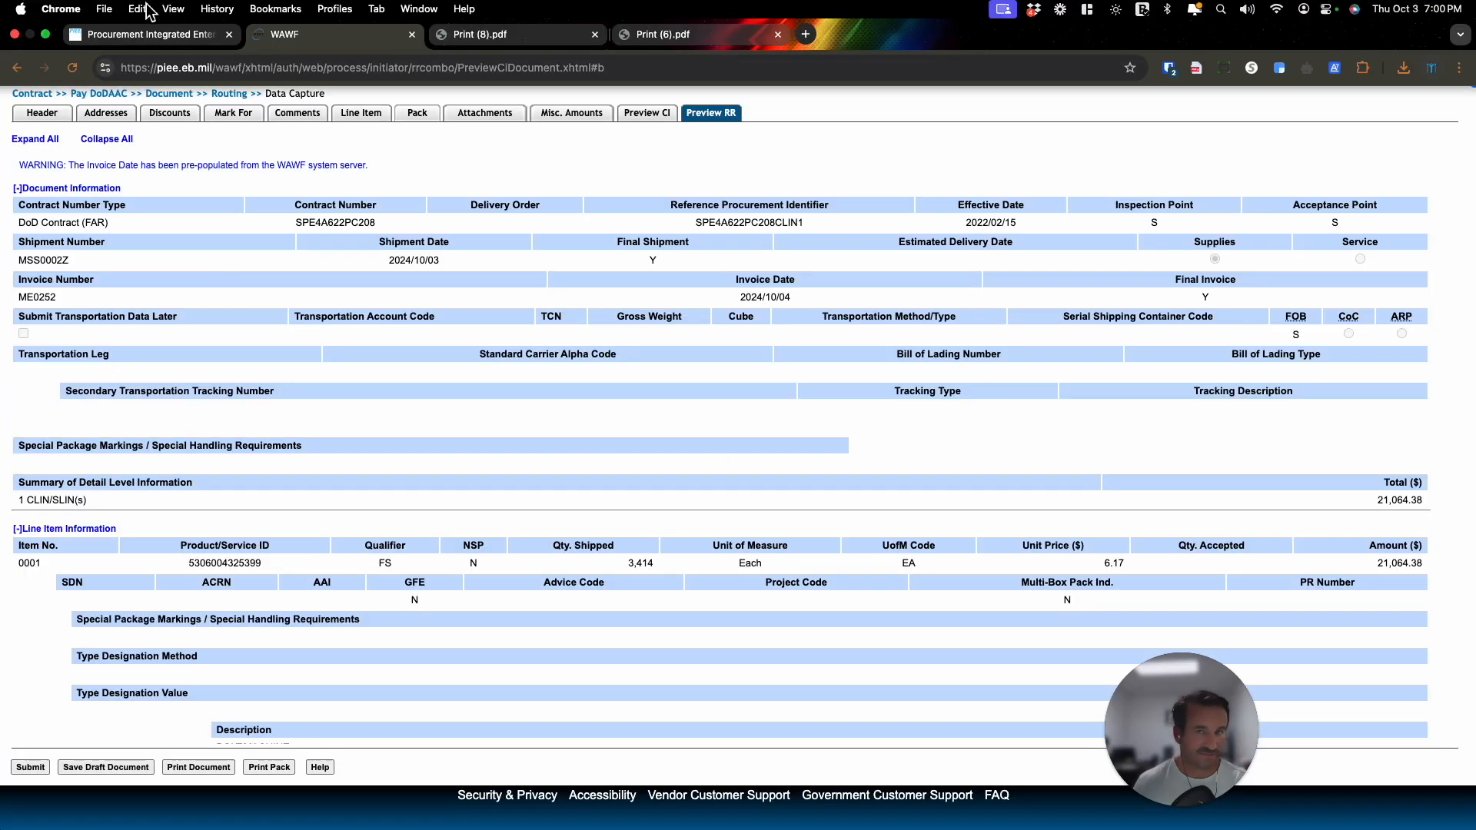
pyautogui.click(400, 34)
pyautogui.click(118, 35)
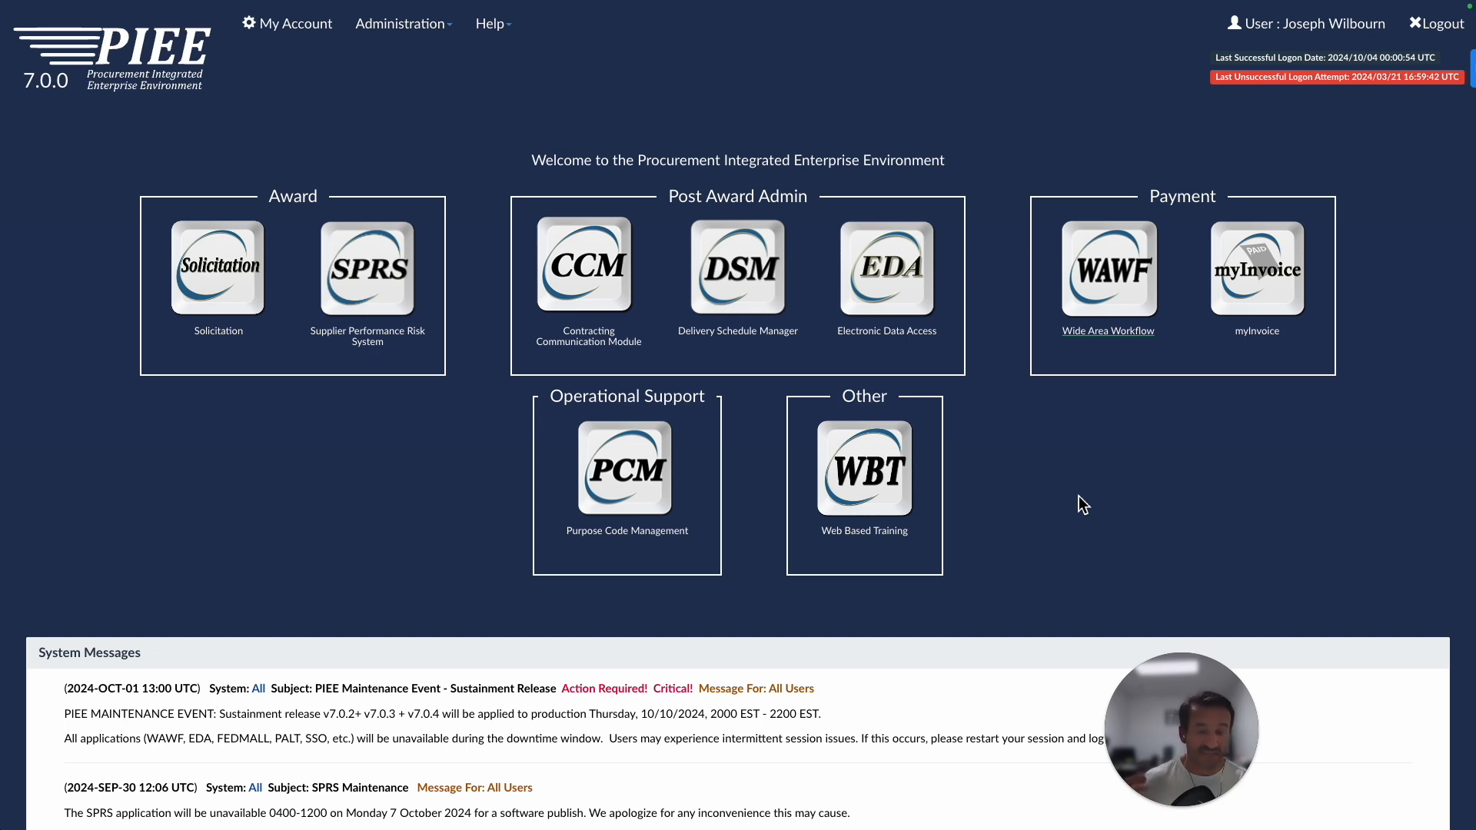
pyautogui.click(1235, 313)
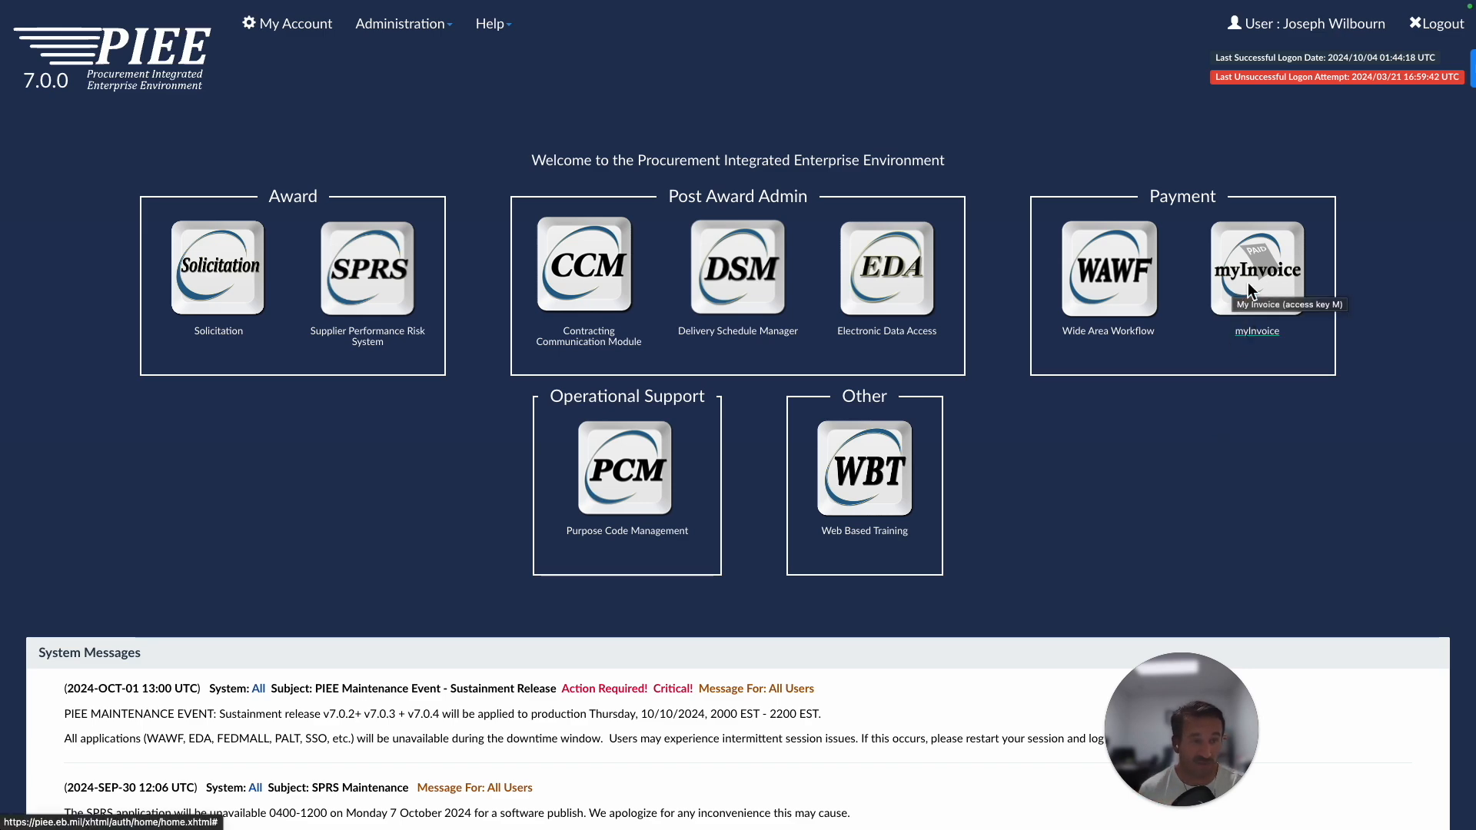
pyautogui.click(1275, 270)
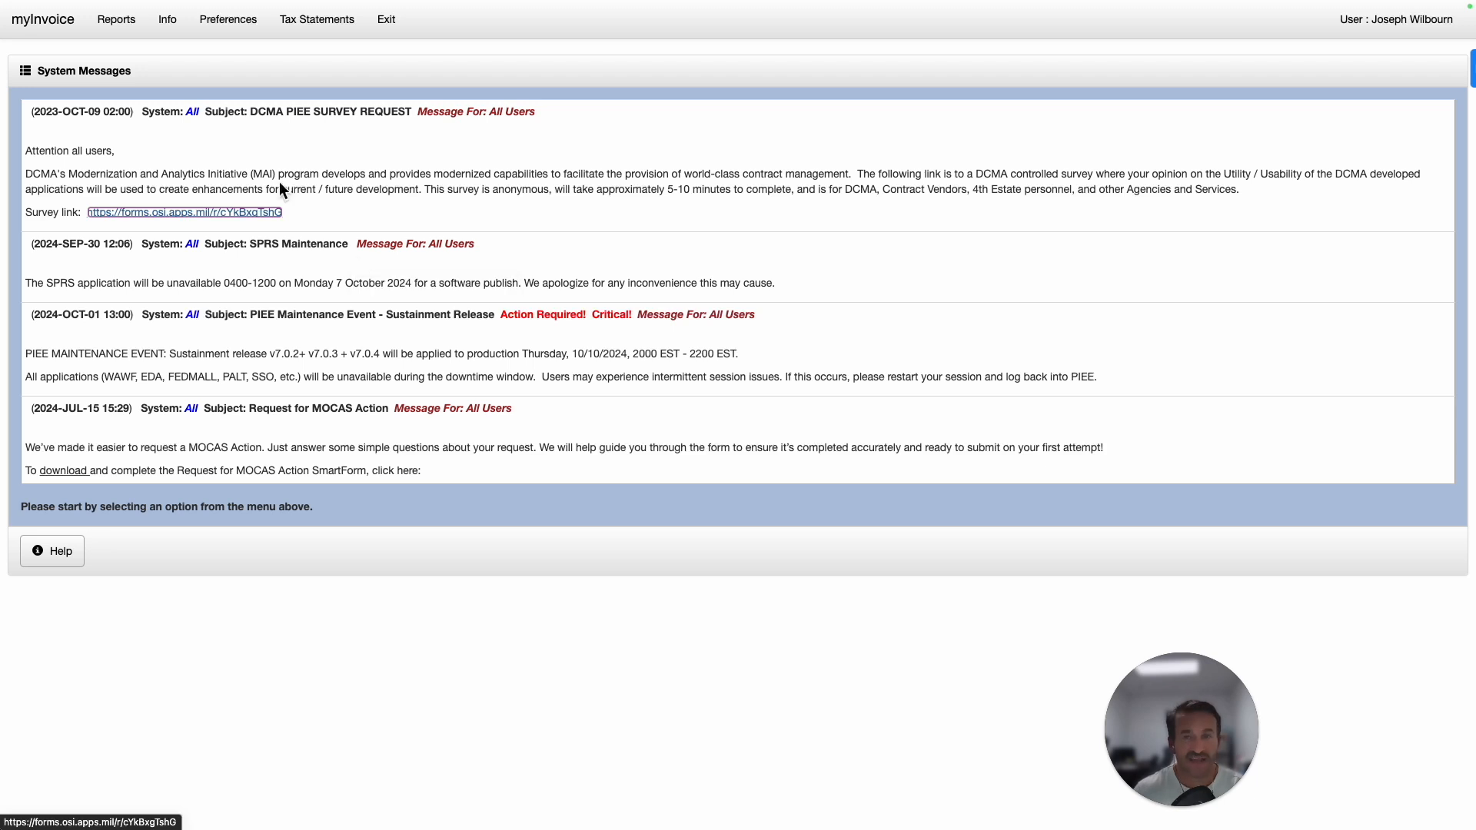
pyautogui.click(114, 22)
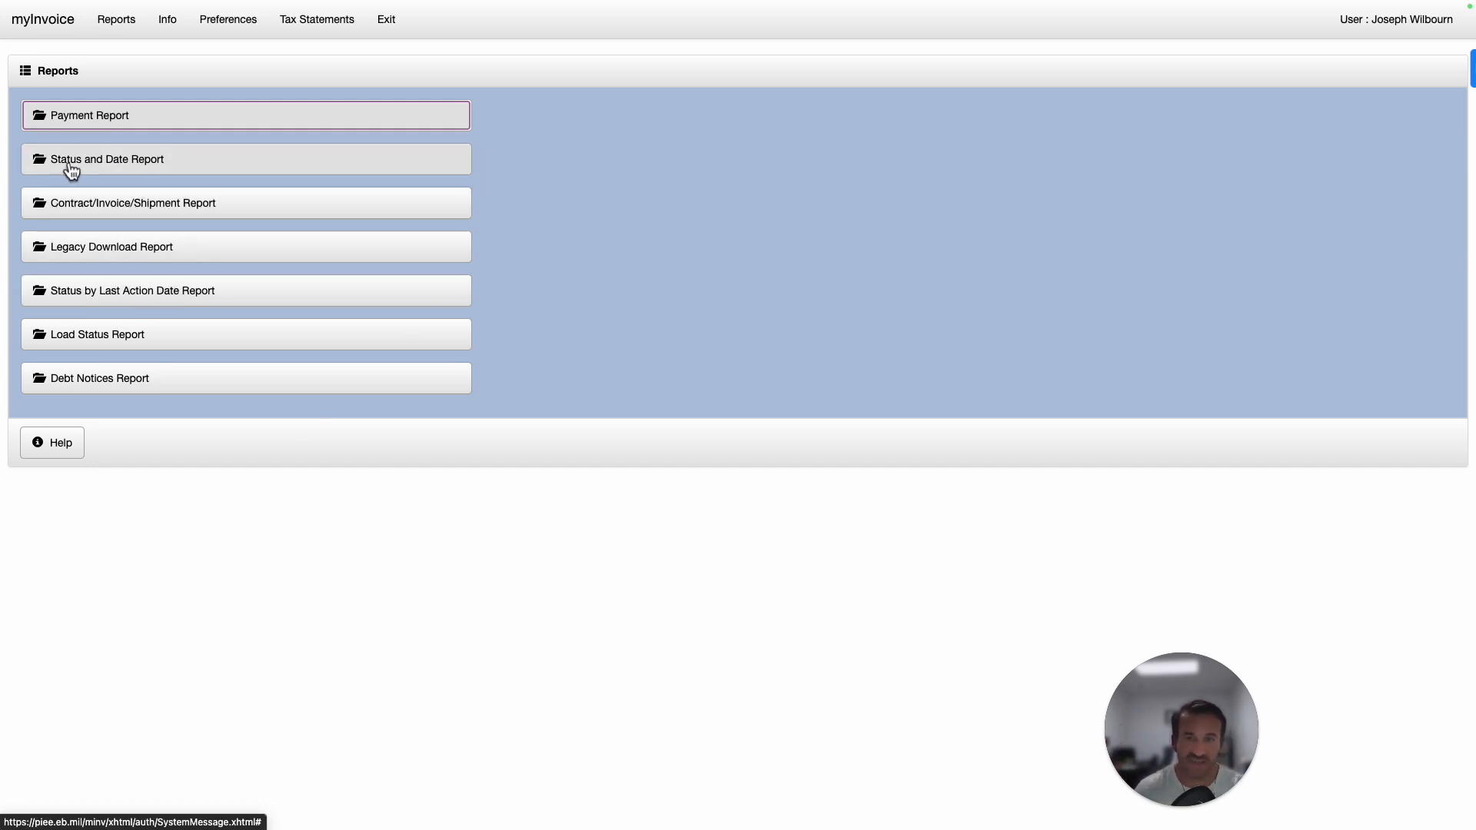
pyautogui.click(109, 163)
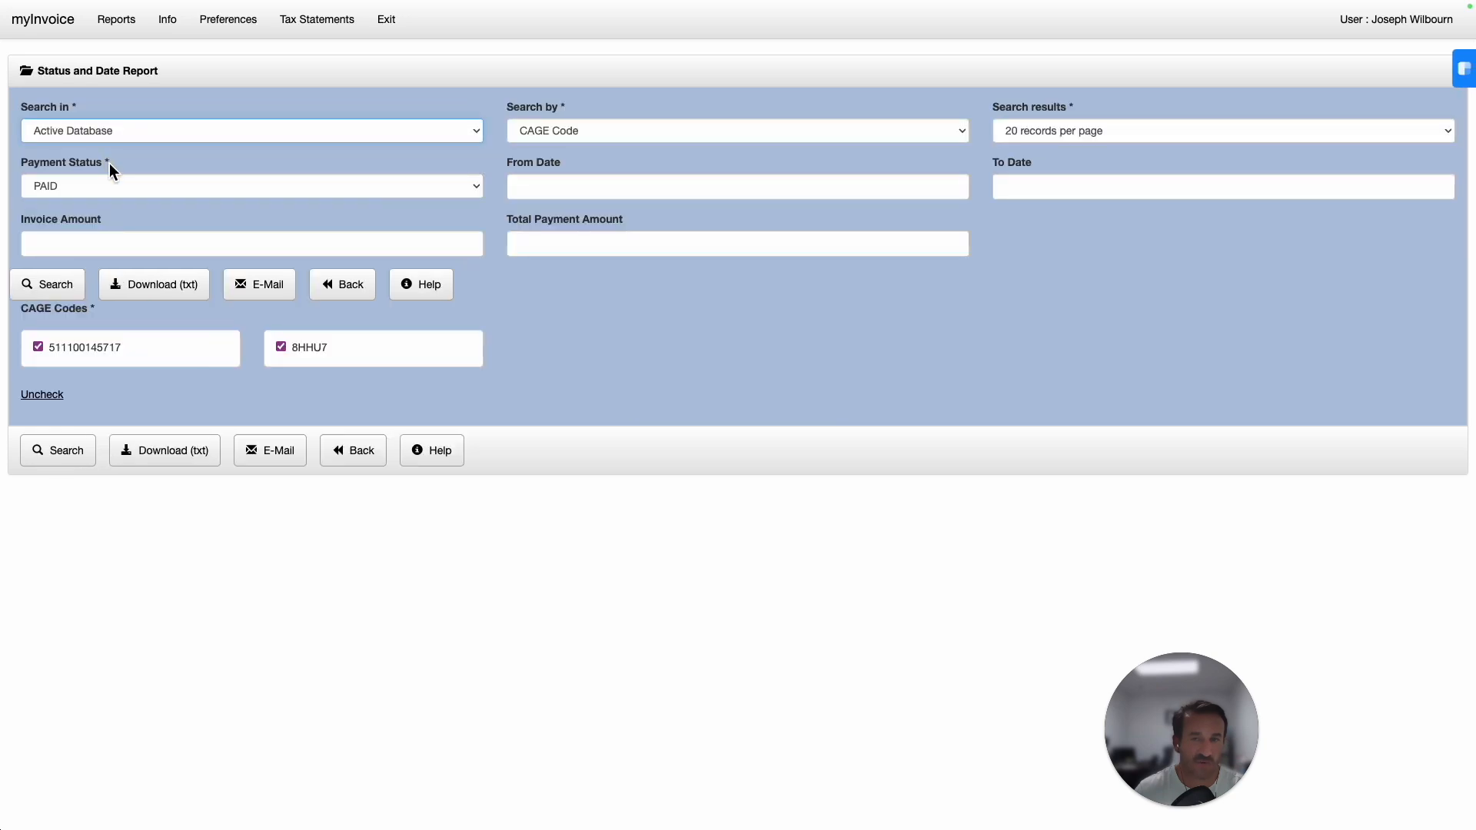
# Step: Search the Archive Database by CAGE Code for invoices with payment status PAID
pyautogui.click(159, 132)
pyautogui.click(150, 146)
pyautogui.click(146, 129)
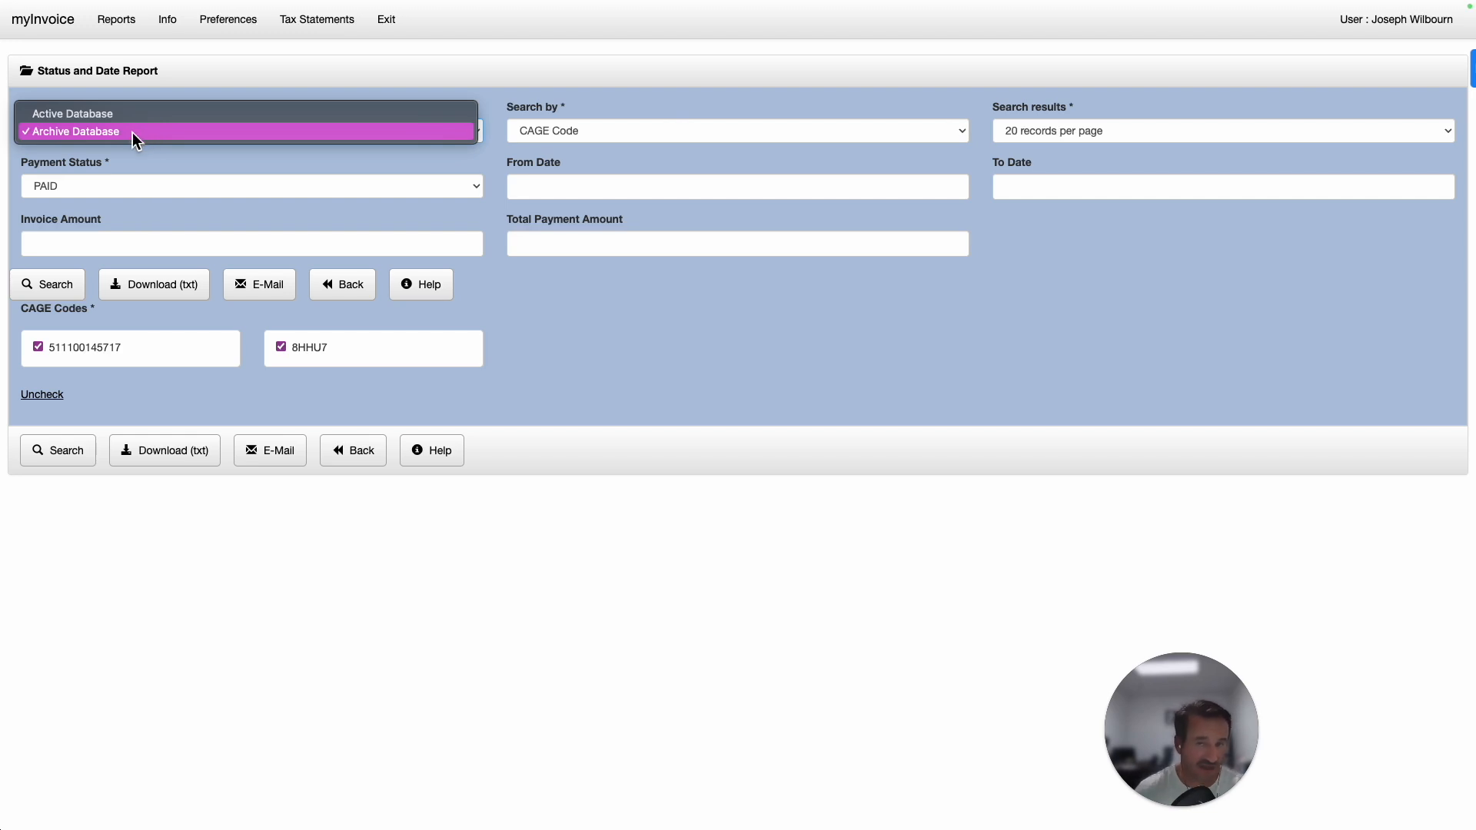
pyautogui.click(114, 157)
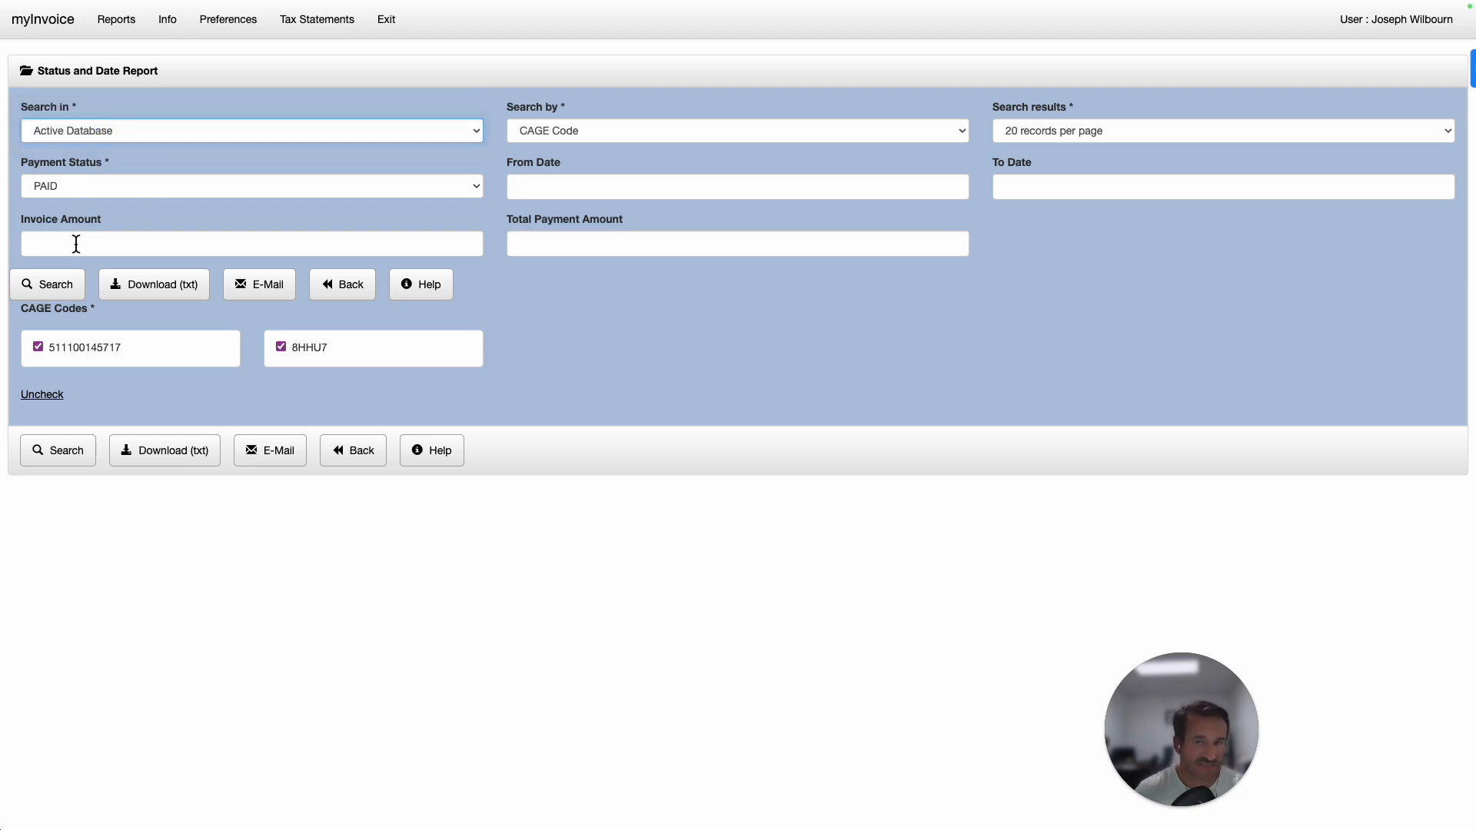
pyautogui.click(123, 132)
pyautogui.click(117, 150)
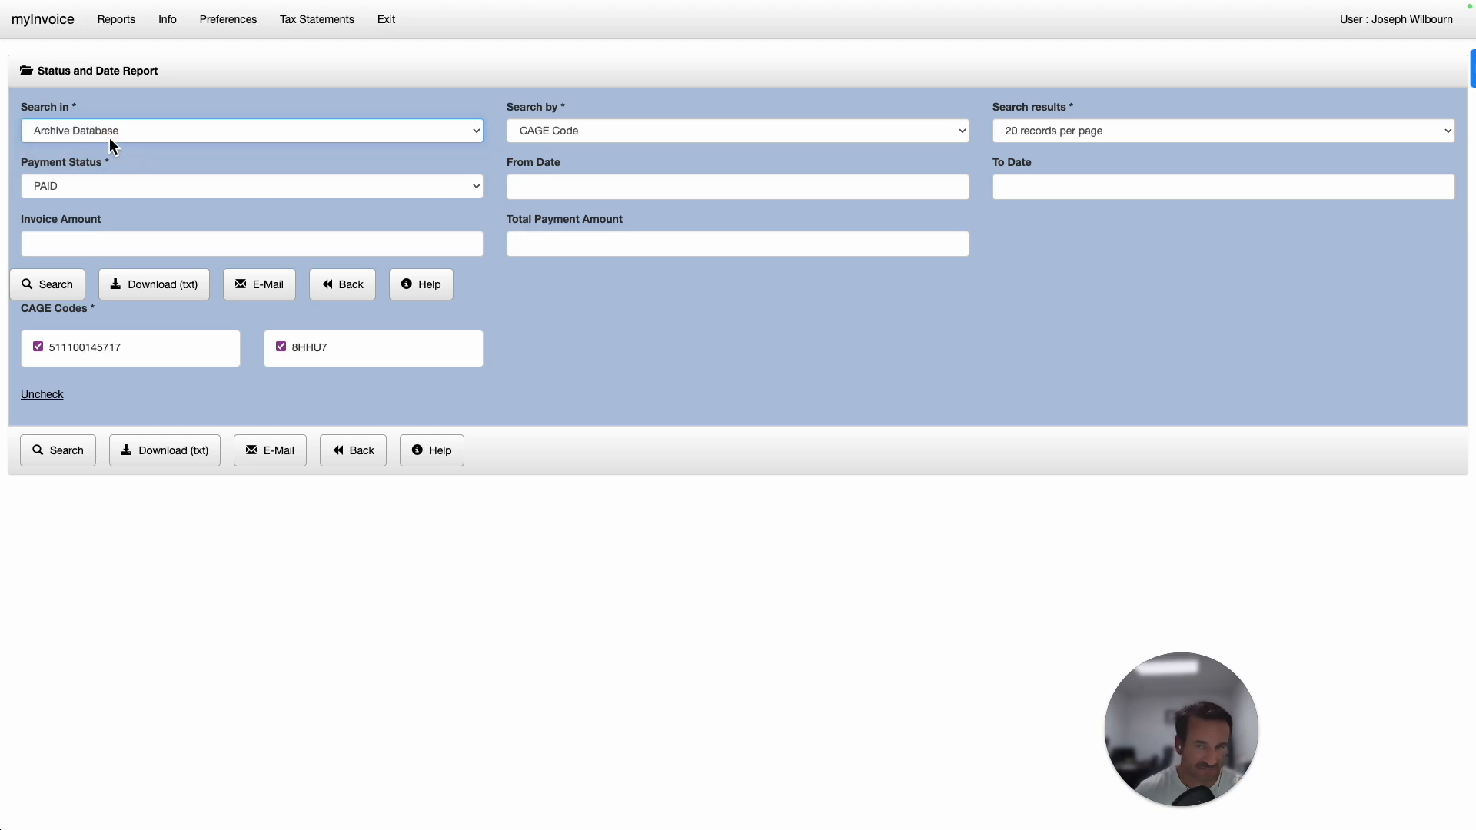
pyautogui.click(84, 187)
pyautogui.click(85, 186)
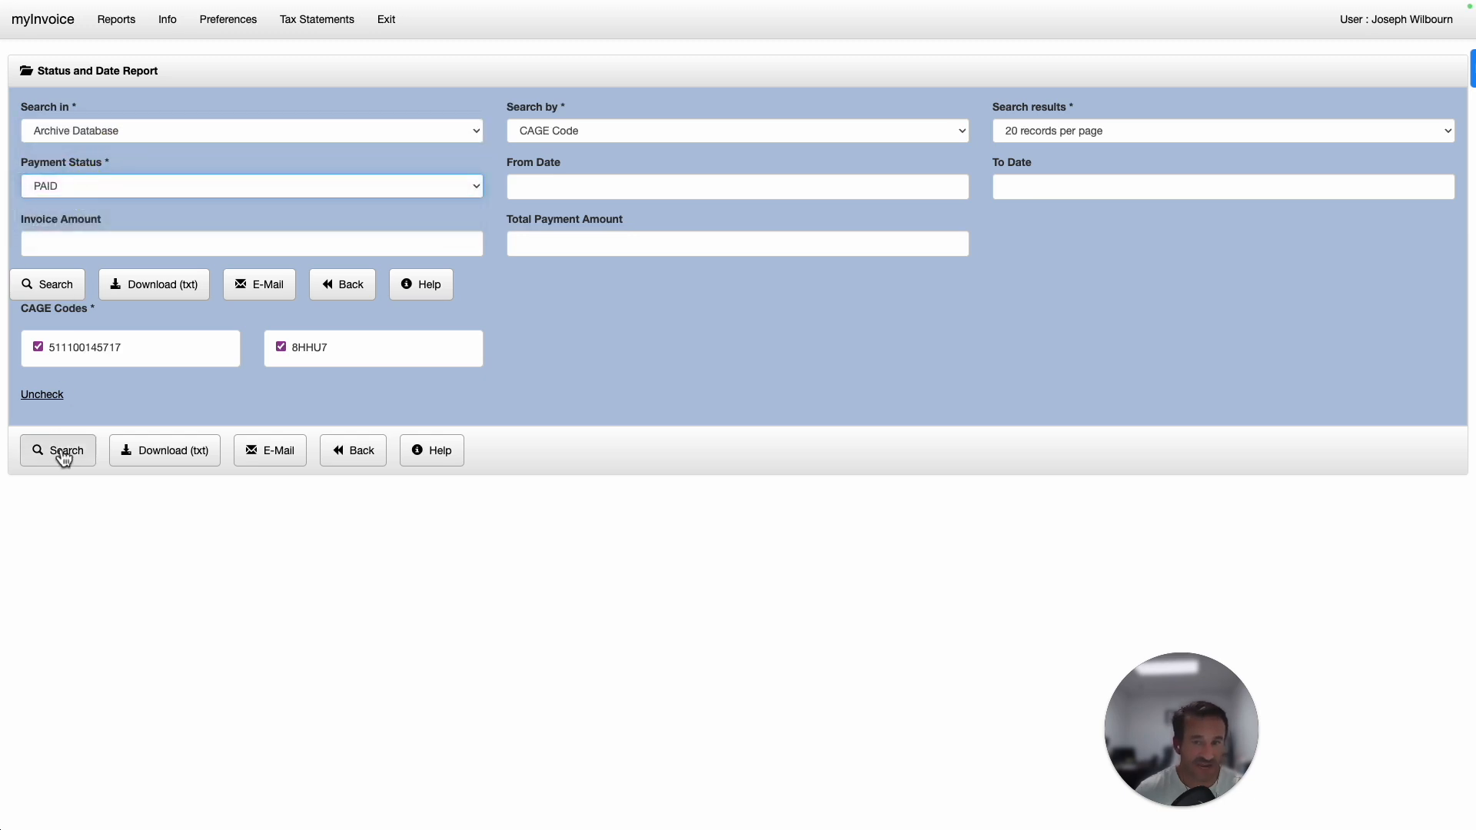
pyautogui.click(59, 456)
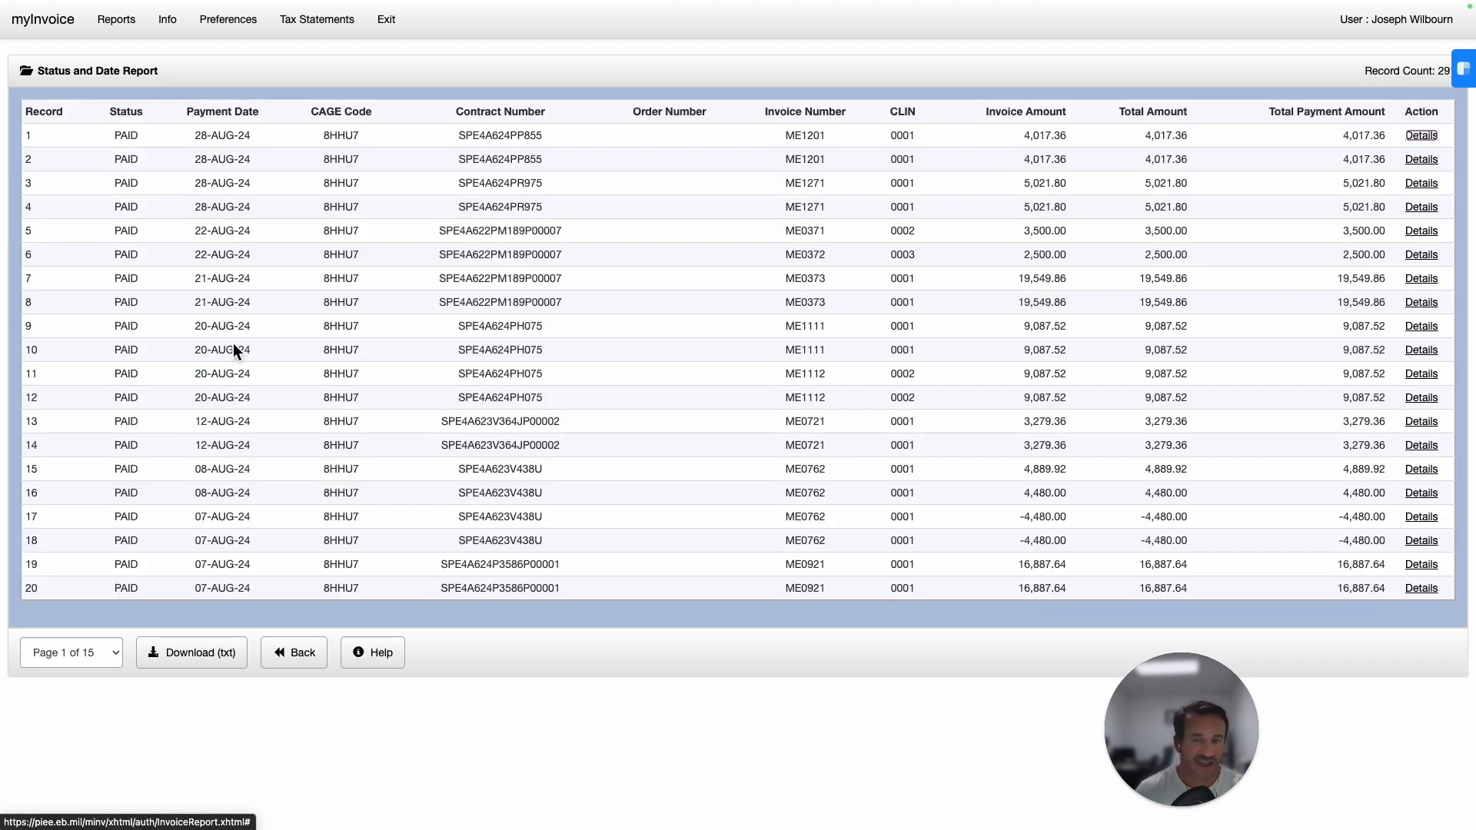
# Step: Browse the paid invoice records by showing page 7 of the report, and return to the first page
pyautogui.click(100, 655)
pyautogui.scroll(-3, 103, 665)
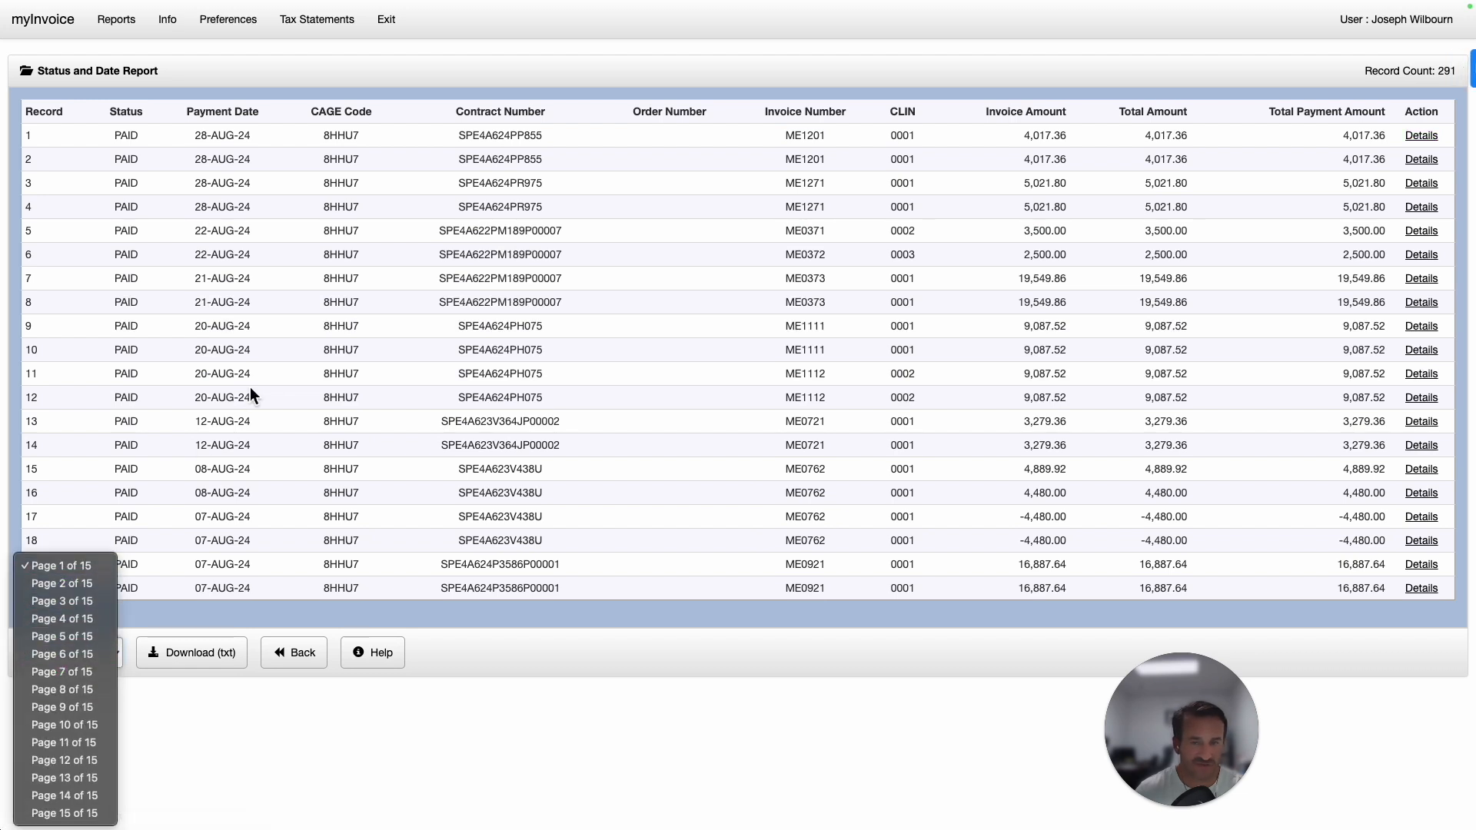
pyautogui.click(62, 672)
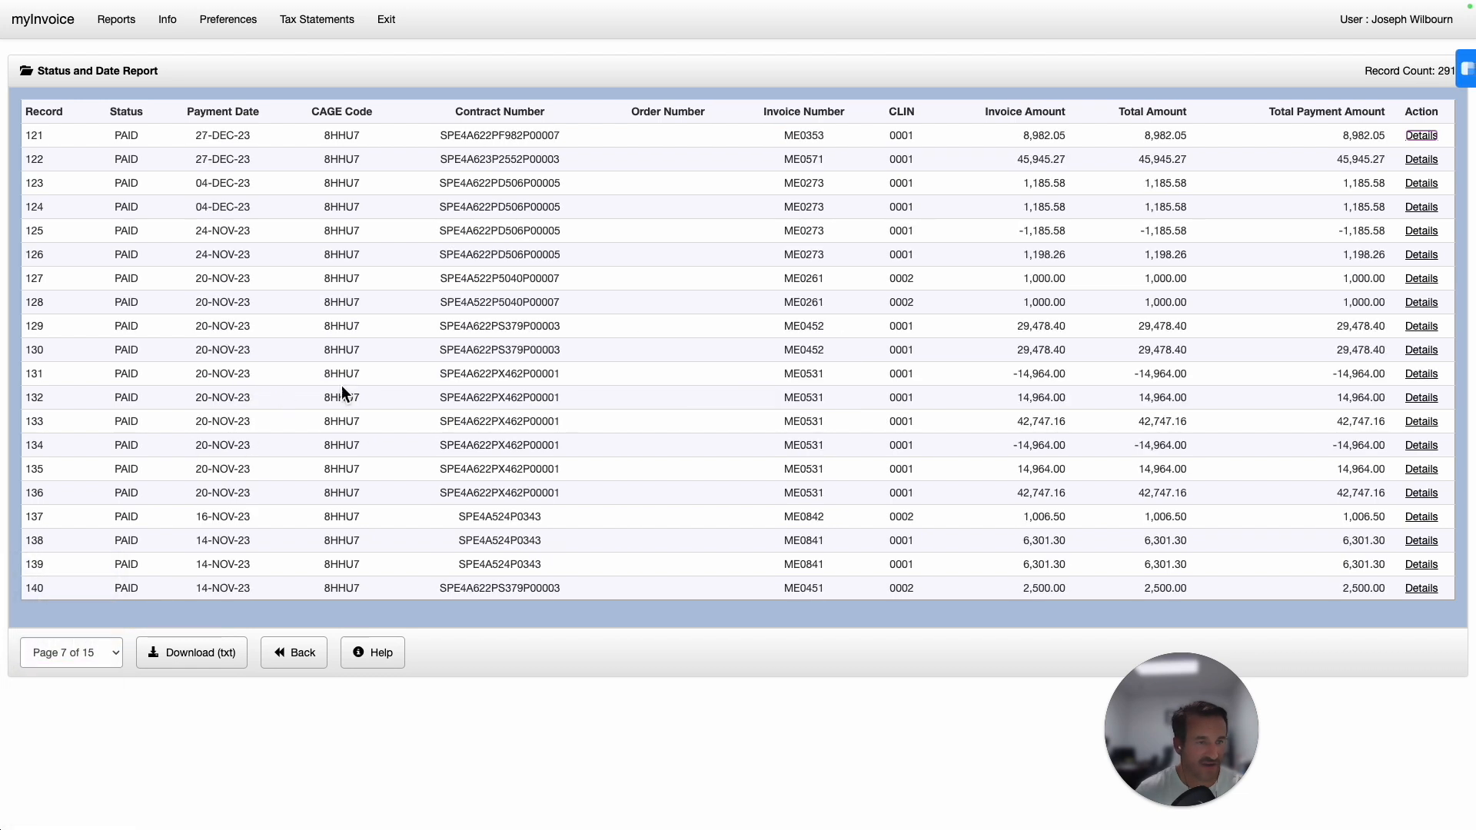
pyautogui.moveTo(34, 71); pyautogui.dragTo(169, 77)
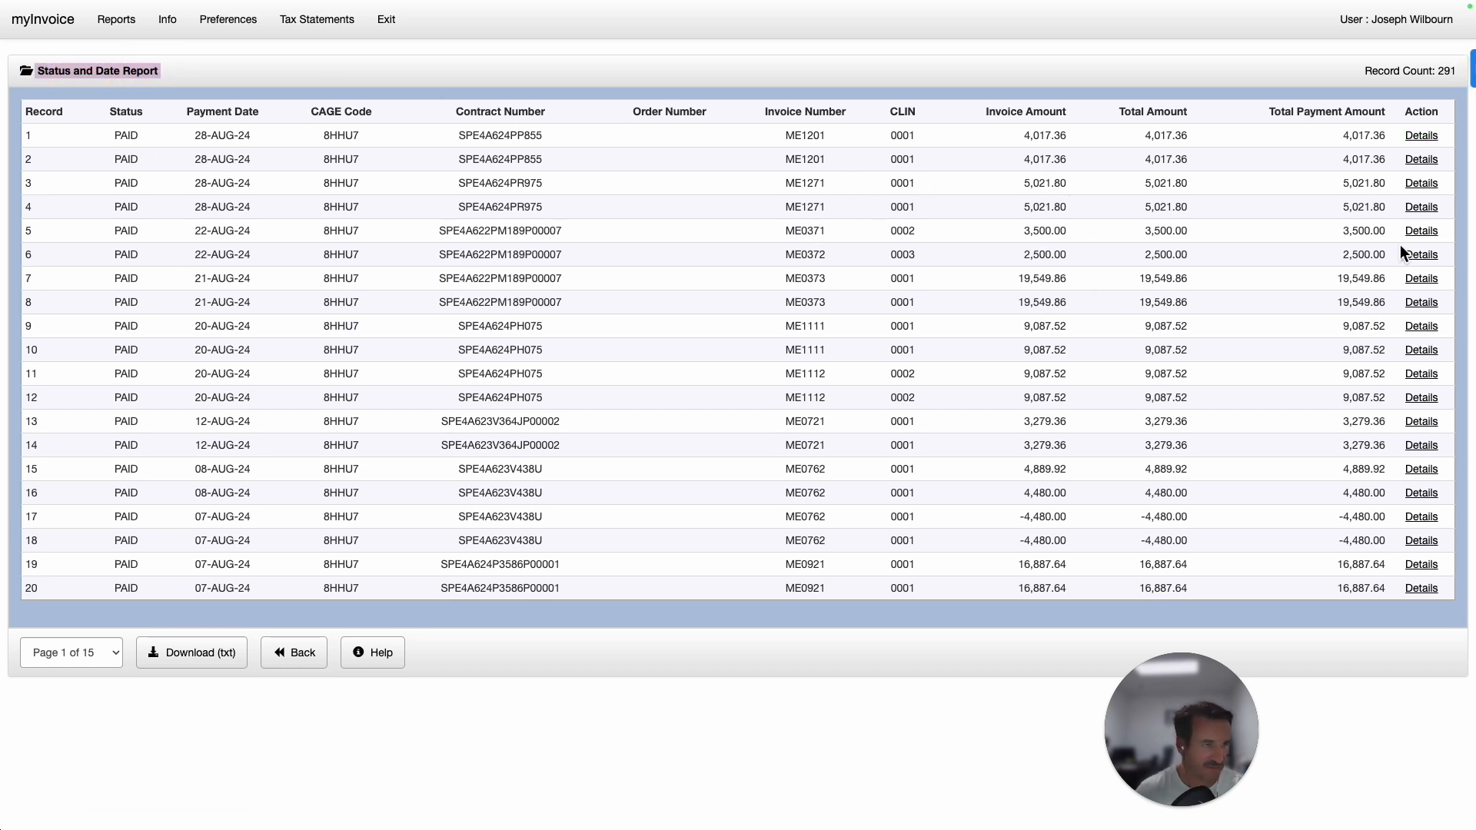
# Step: Examine the first paid record's details for its invoice amount and actual payment date, and return to the report list
pyautogui.doubleClick(1412, 116)
pyautogui.click(1421, 137)
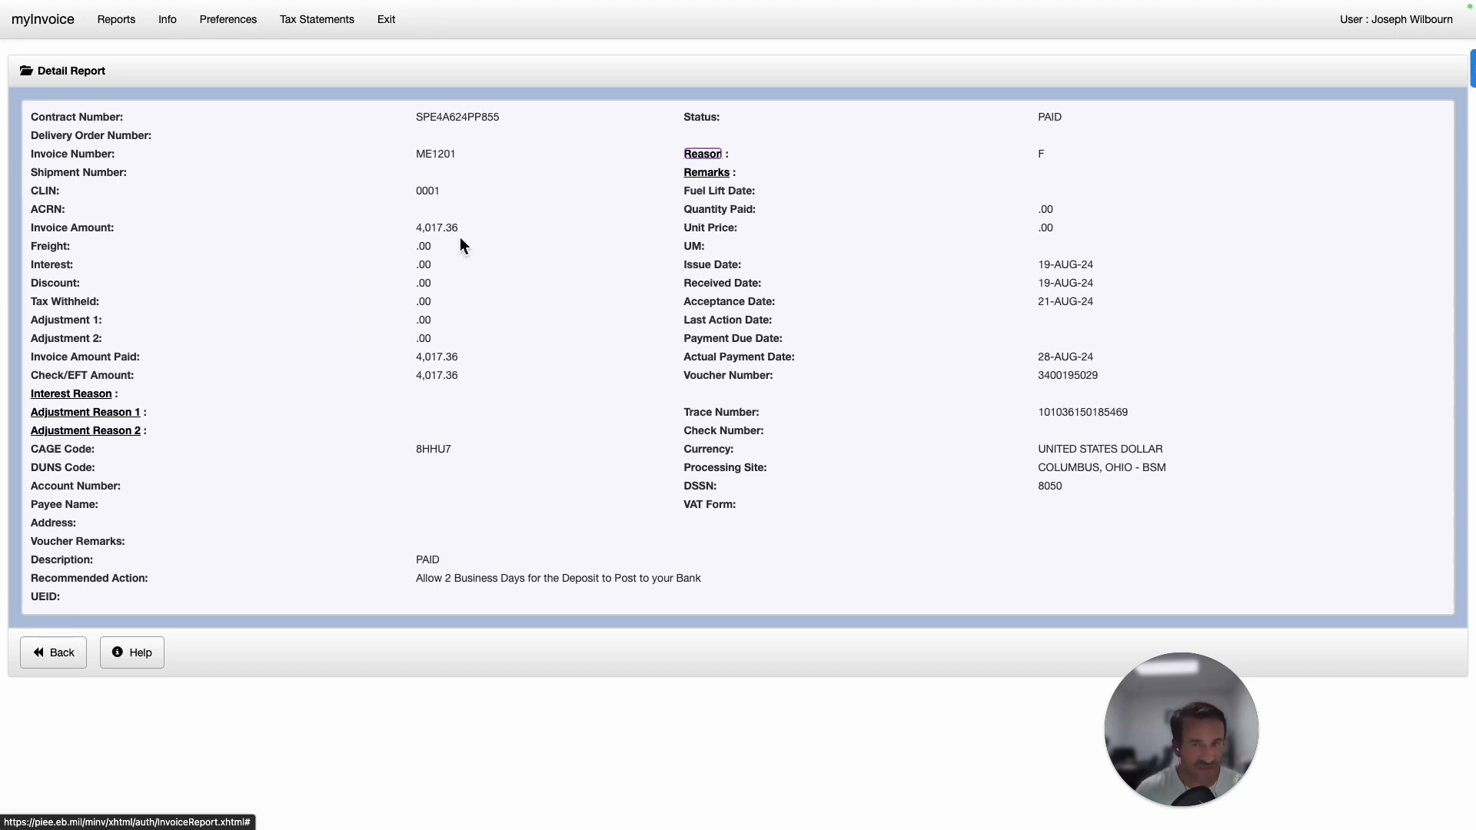
pyautogui.click(436, 226)
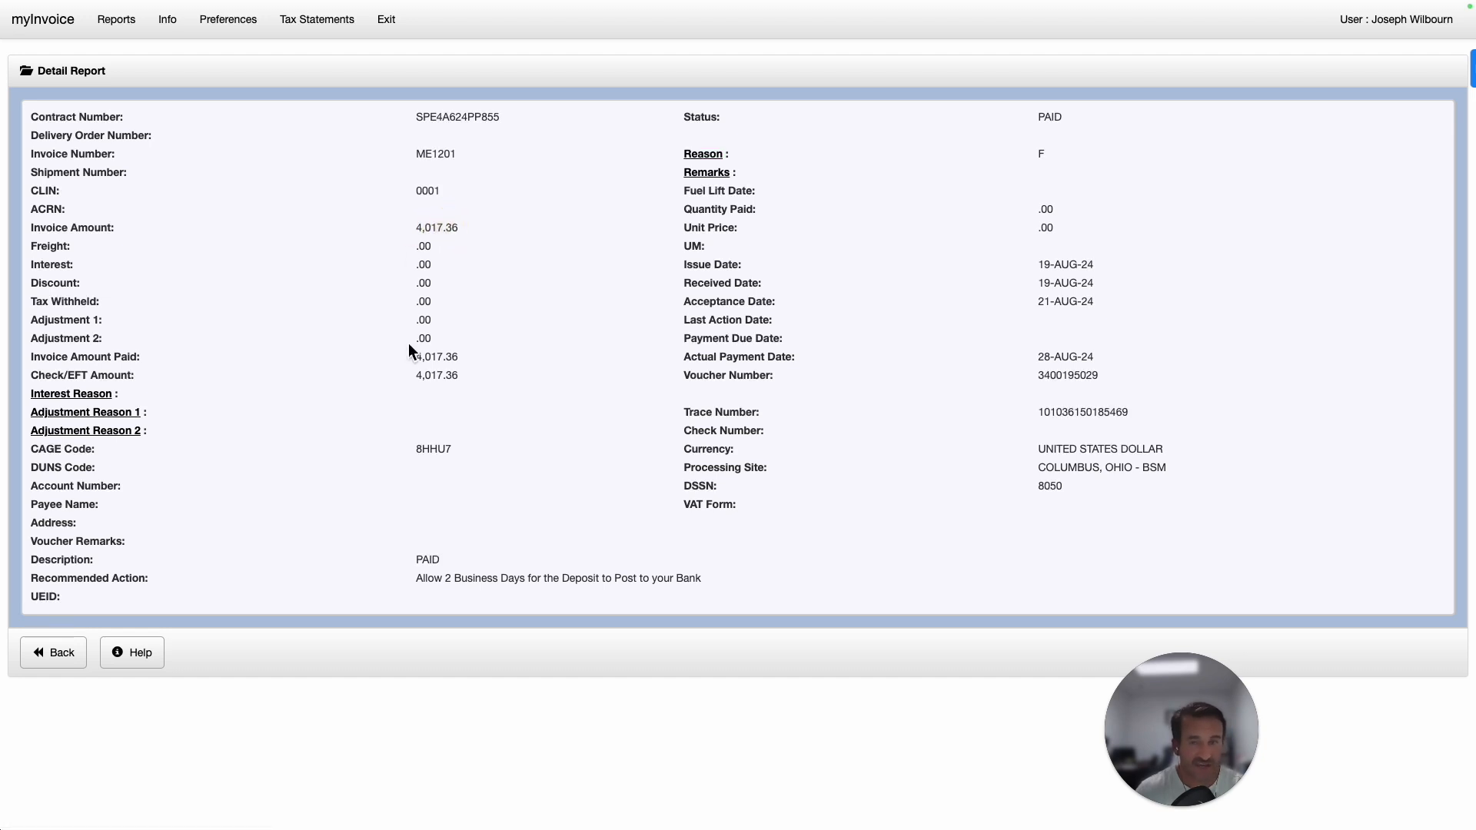
pyautogui.moveTo(687, 363); pyautogui.dragTo(774, 362)
pyautogui.moveTo(1036, 356); pyautogui.dragTo(1103, 390)
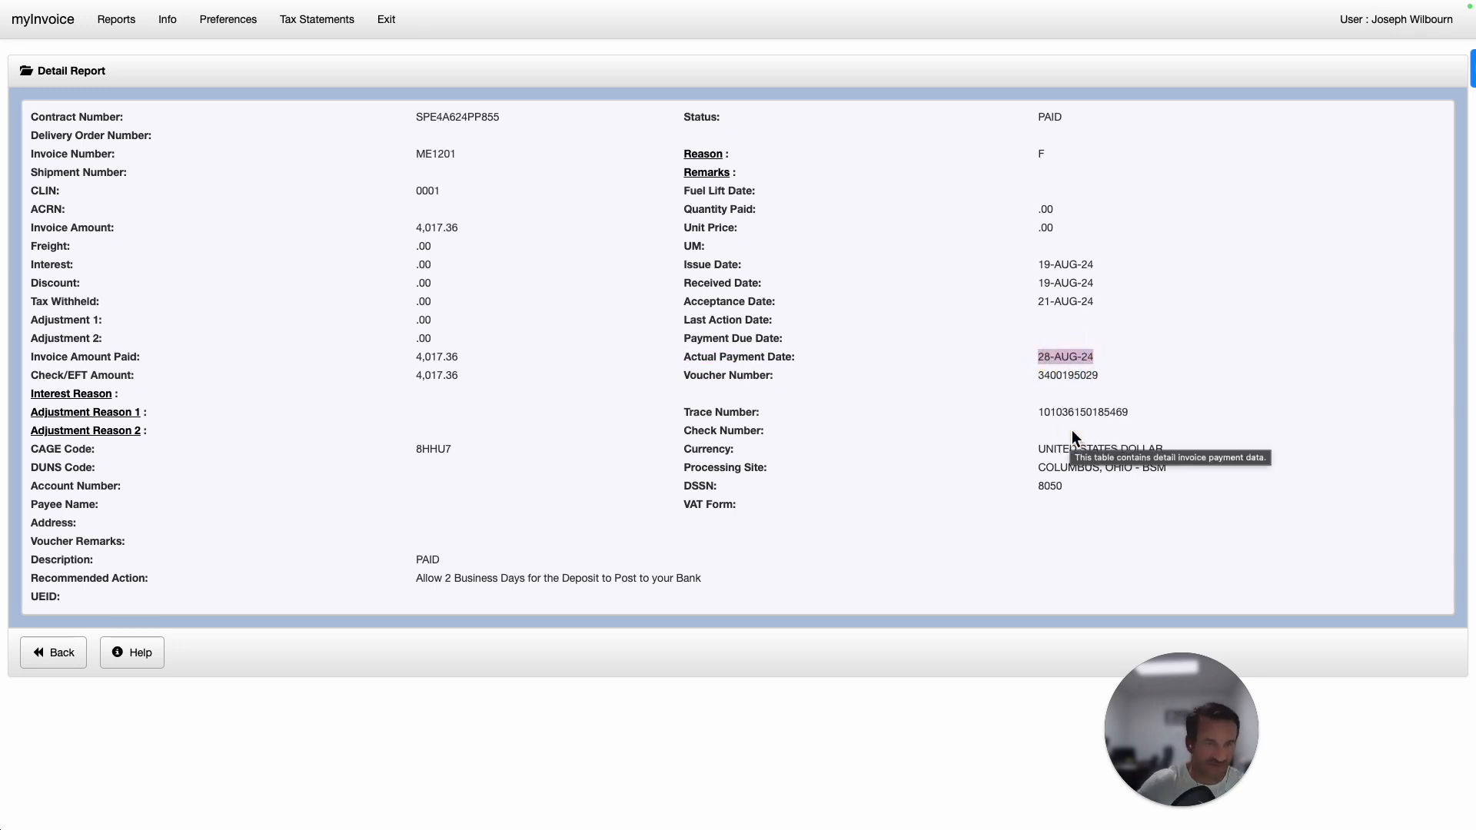
pyautogui.click(53, 653)
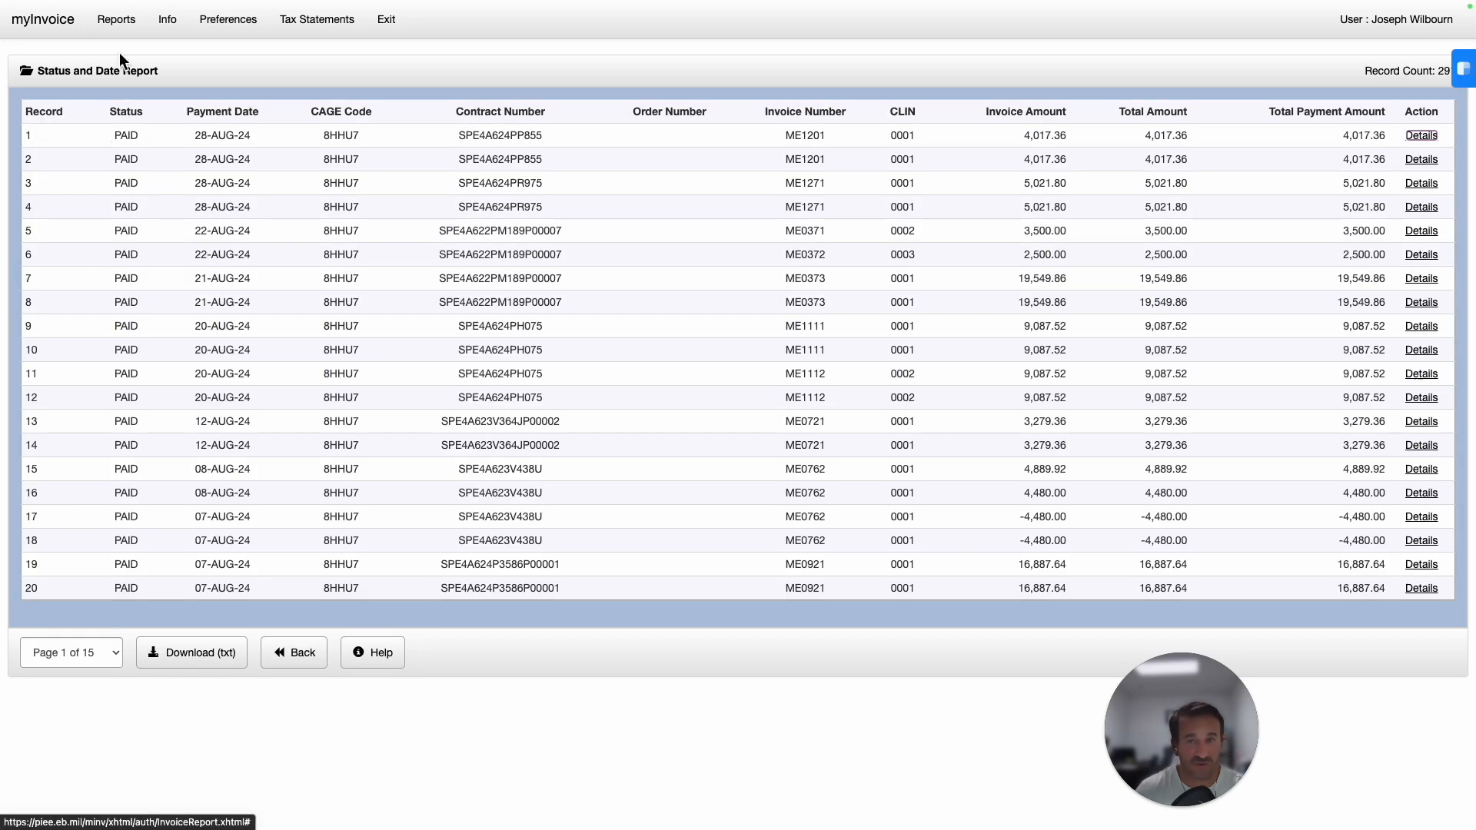
pyautogui.click(122, 23)
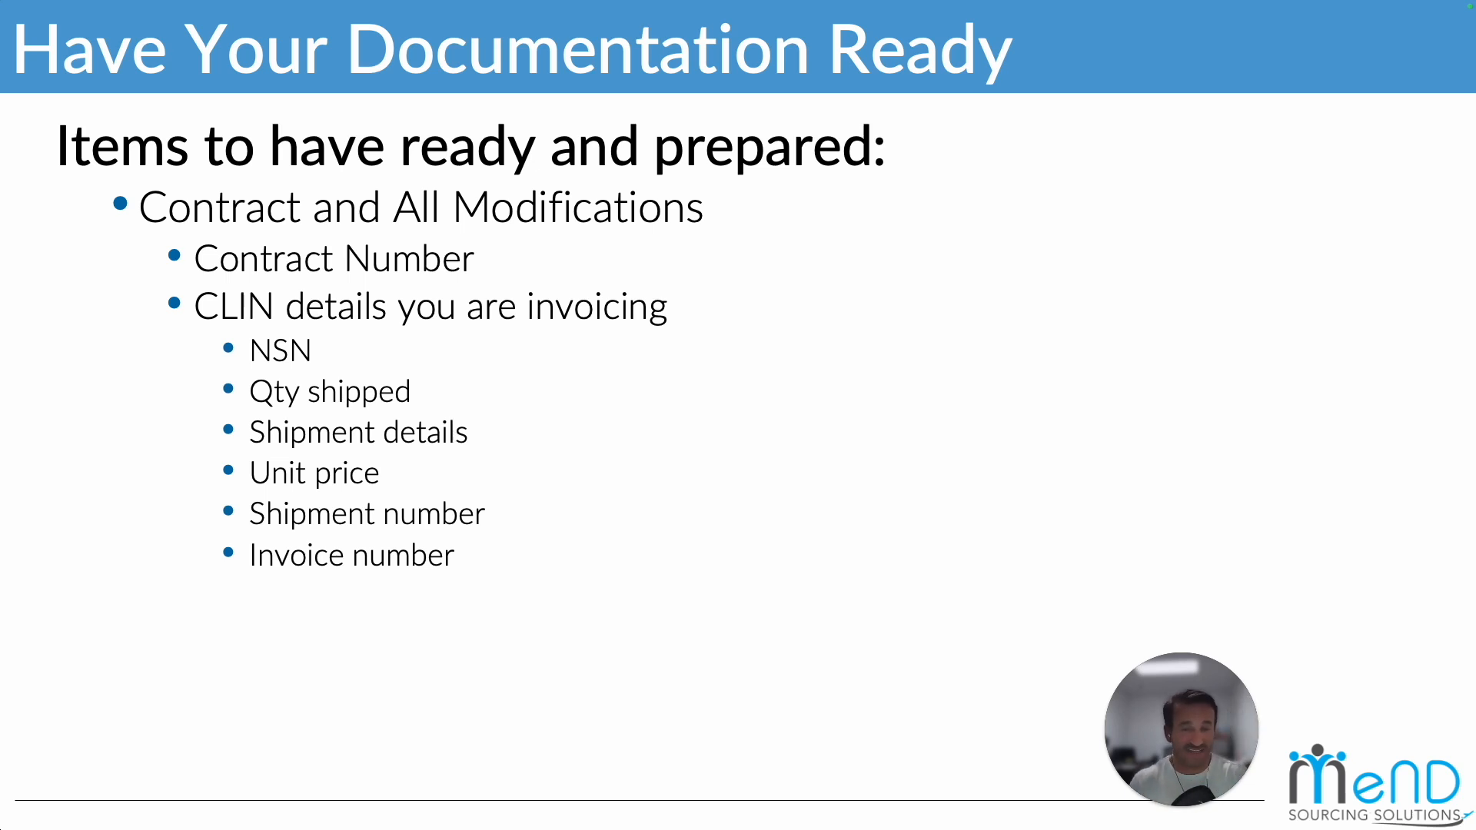
pyautogui.press('Right')
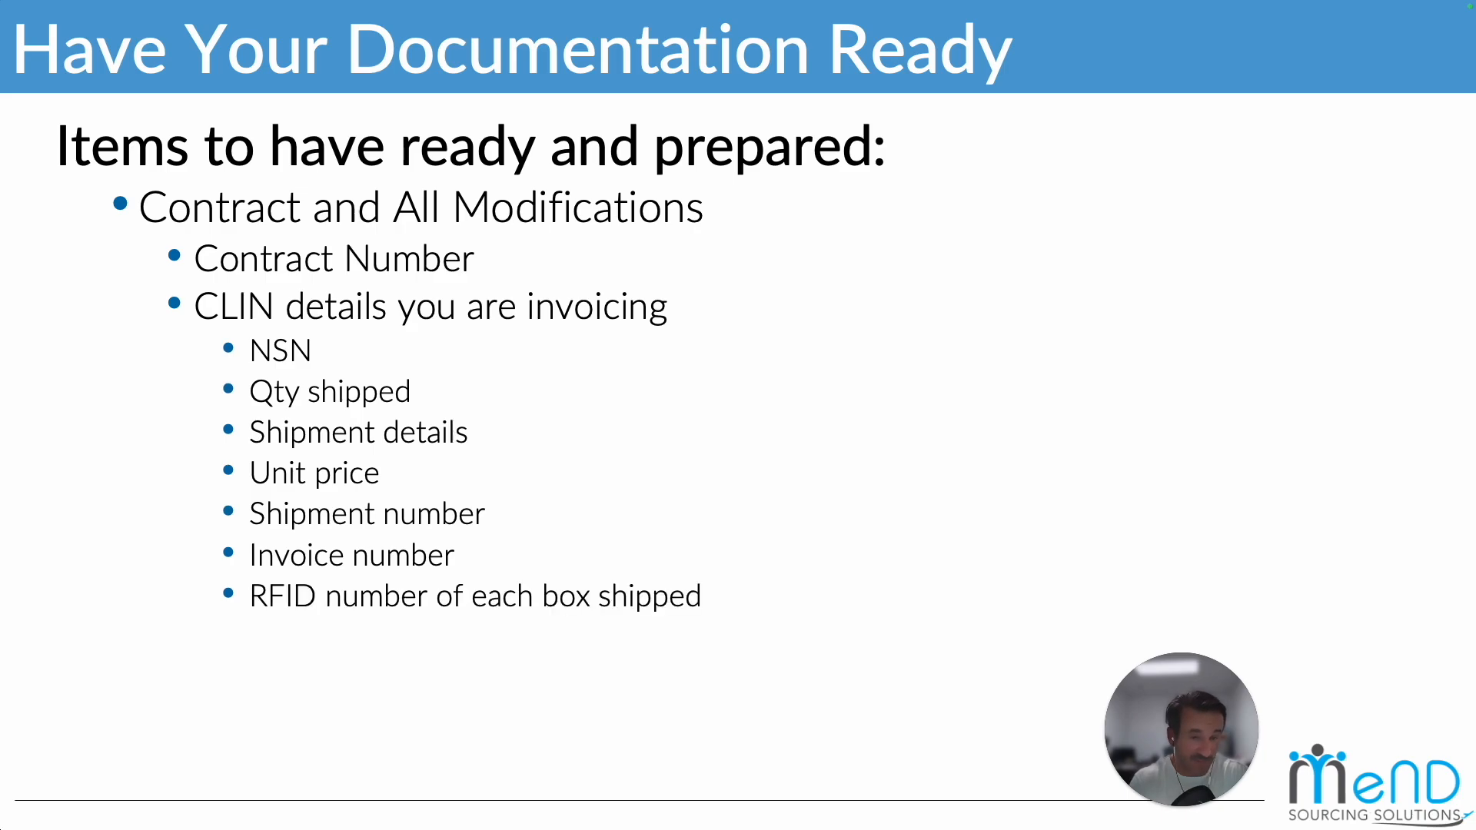